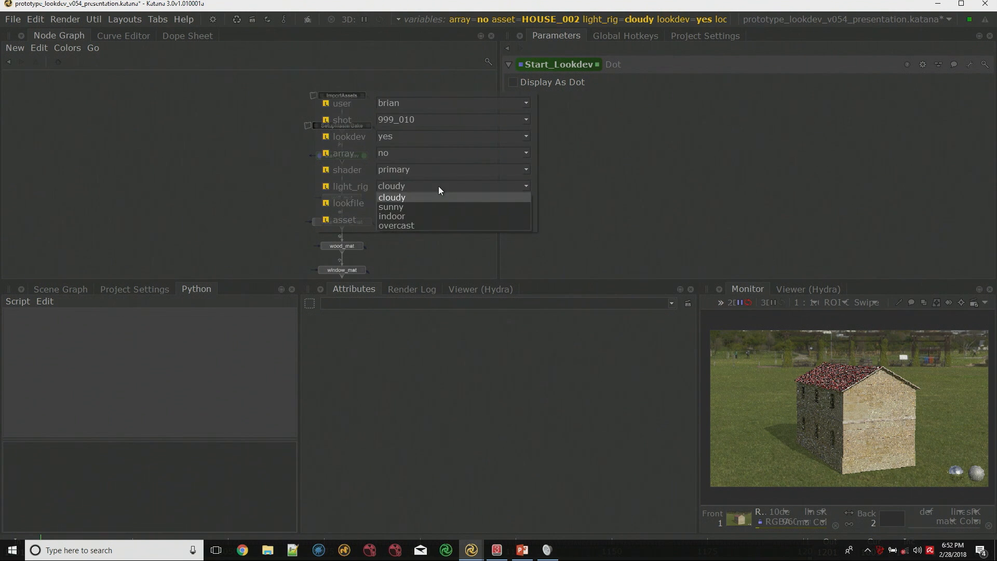
# Set the light_rig graph state variable to overcast.
pyautogui.click(433, 225)
pyautogui.scroll(-5, 437, 208)
pyautogui.scroll(-3, 428, 148)
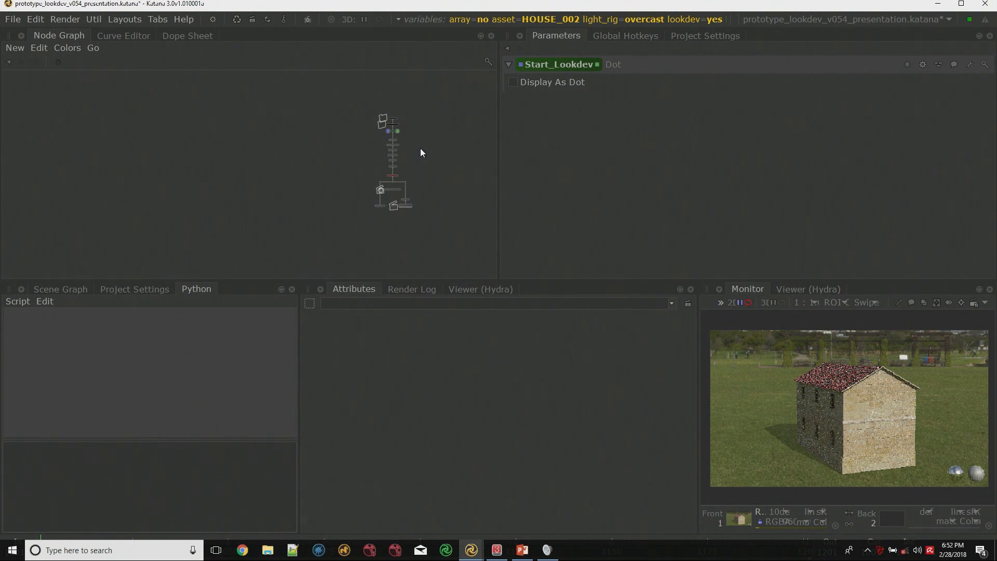
# Add a Prune node to the empty area beside the lookdev node chain.
pyautogui.press('Tab')
pyautogui.write('pru')
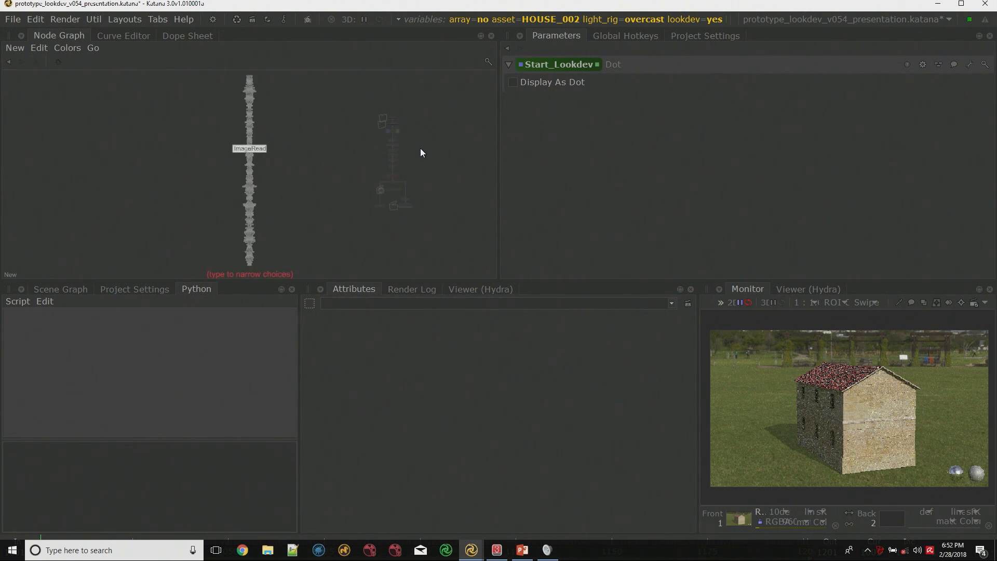
pyautogui.write('ne')
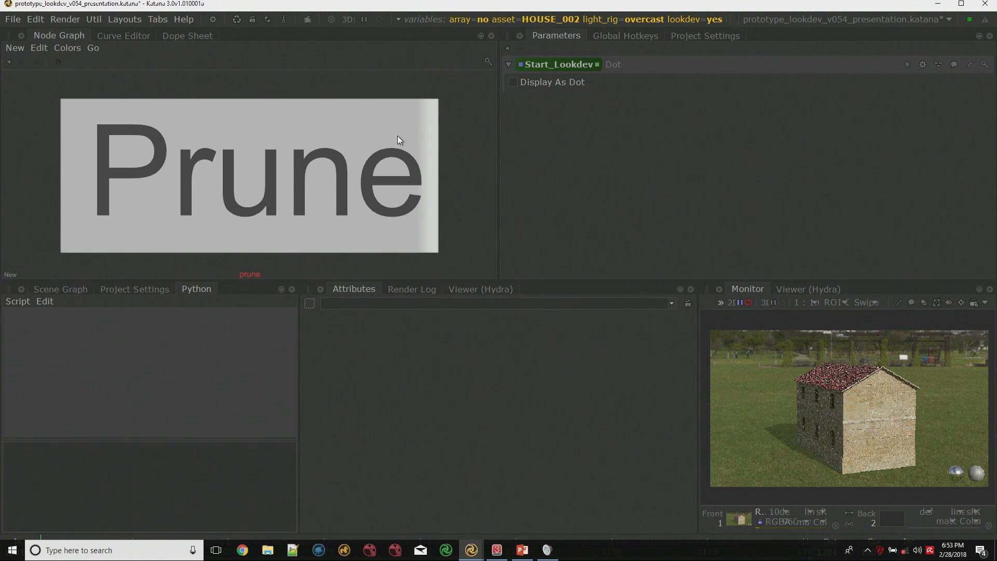
pyautogui.press('Return')
pyautogui.moveTo(446, 143); pyautogui.dragTo(415, 139, button='middle')
pyautogui.scroll(3, 416, 139)
pyautogui.click(455, 136)
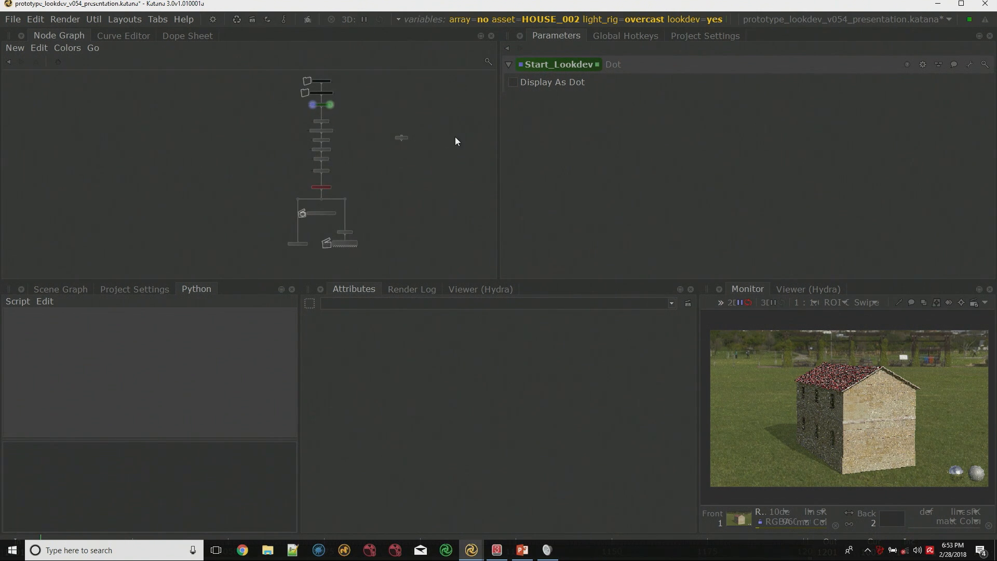
# Add a material3Delight shading node with its NetworkMaterial above the Prune node and show the NetworkMaterial's parameters.
pyautogui.moveTo(456, 136); pyautogui.dragTo(422, 134, button='middle')
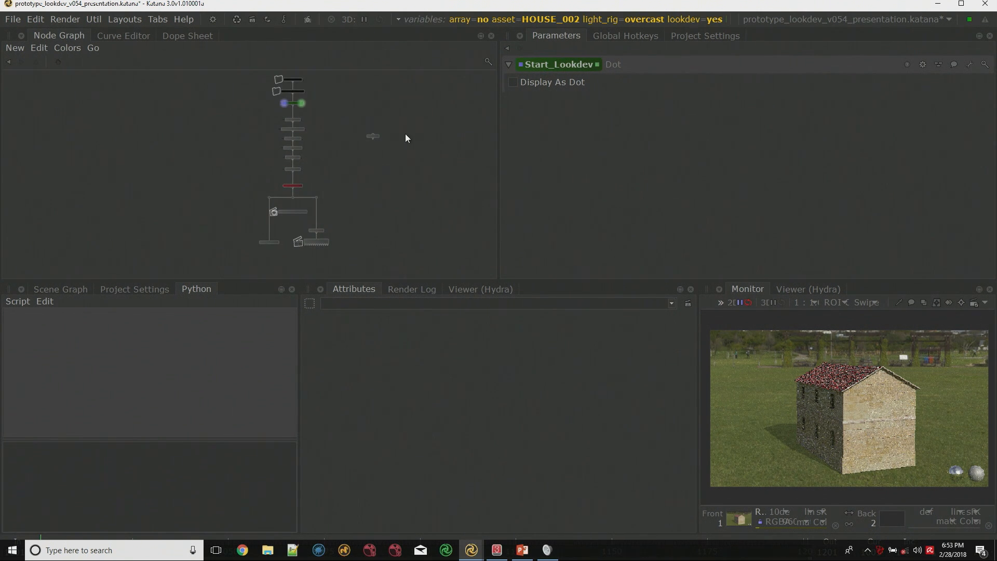
pyautogui.scroll(3, 400, 137)
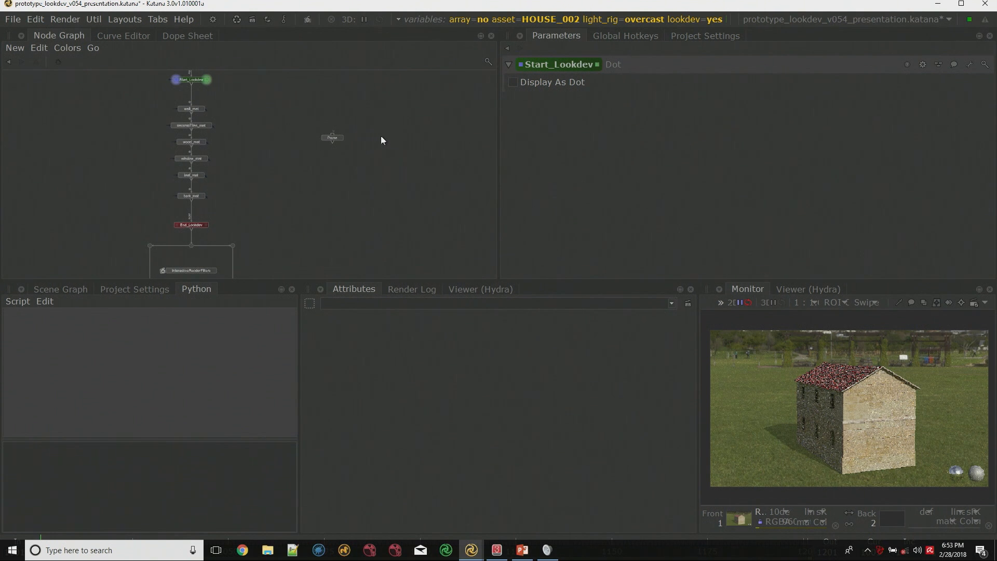
pyautogui.press('Tab')
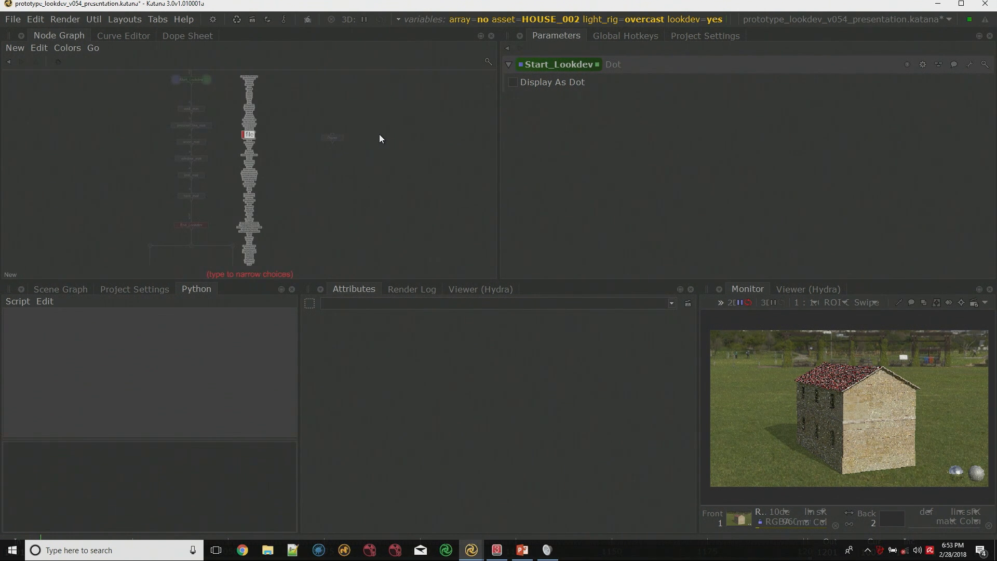
pyautogui.write('material')
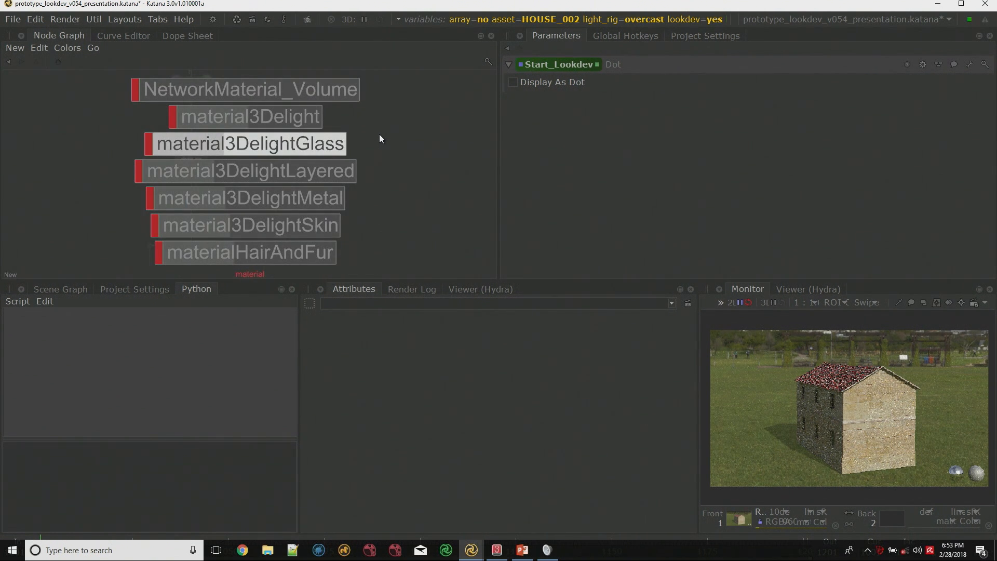
pyautogui.press('Up')
pyautogui.press('Return')
pyautogui.click(367, 108)
pyautogui.scroll(5, 391, 105)
pyautogui.moveTo(409, 114); pyautogui.dragTo(282, 126)
pyautogui.click(299, 117)
pyautogui.click(286, 140)
pyautogui.click(349, 141)
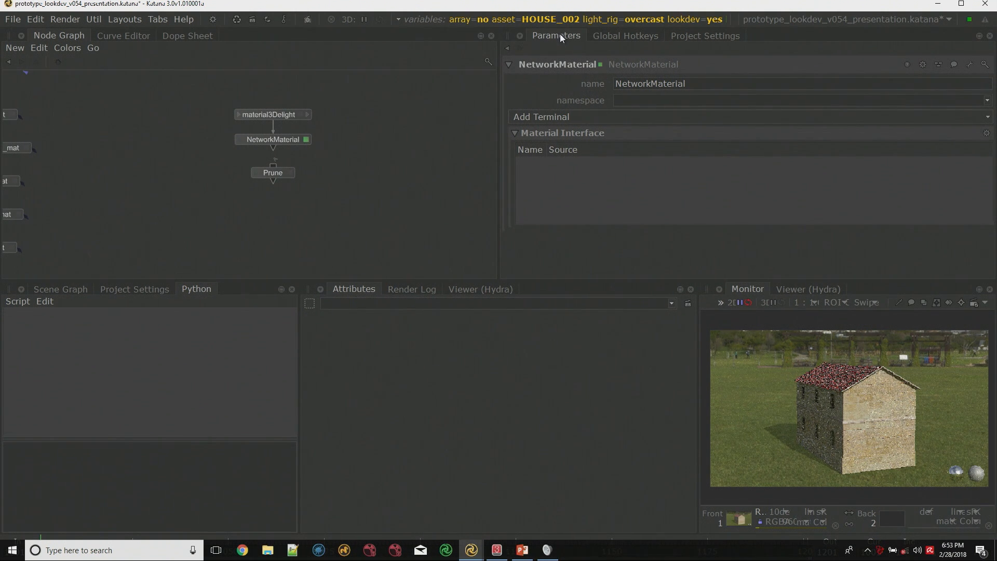
# Reorder the Curve Editor tab after Dope Sheet and add a TDL Make tab to the pane holding the Parameters.
pyautogui.moveTo(560, 32)
pyautogui.mouseDown()
pyautogui.moveTo(343, 44)
pyautogui.moveTo(307, 36)
pyautogui.moveTo(568, 38)
pyautogui.mouseUp()
pyautogui.moveTo(123, 35); pyautogui.dragTo(210, 36)
pyautogui.click(70, 36)
pyautogui.click(520, 35)
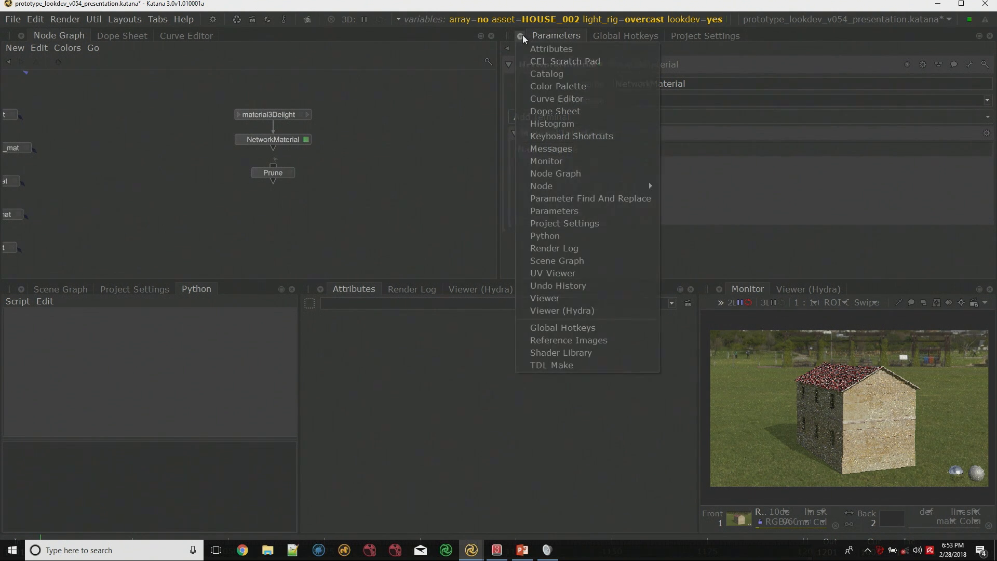
pyautogui.click(561, 365)
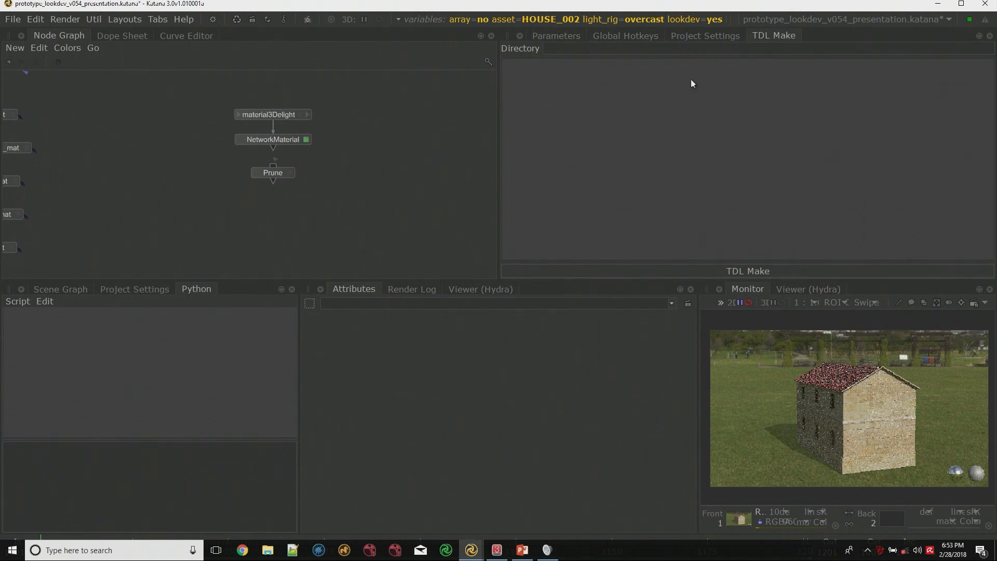
# Copy the project path up to the rome folder from publish_dir in the asset_globals project settings.
pyautogui.click(691, 35)
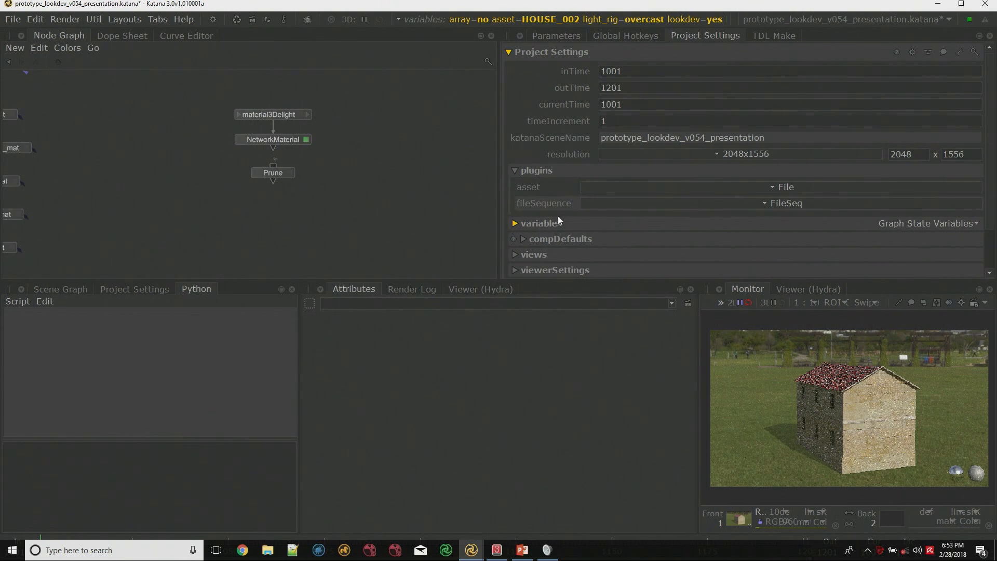
pyautogui.scroll(-3, 557, 236)
pyautogui.click(542, 254)
pyautogui.scroll(-3, 612, 194)
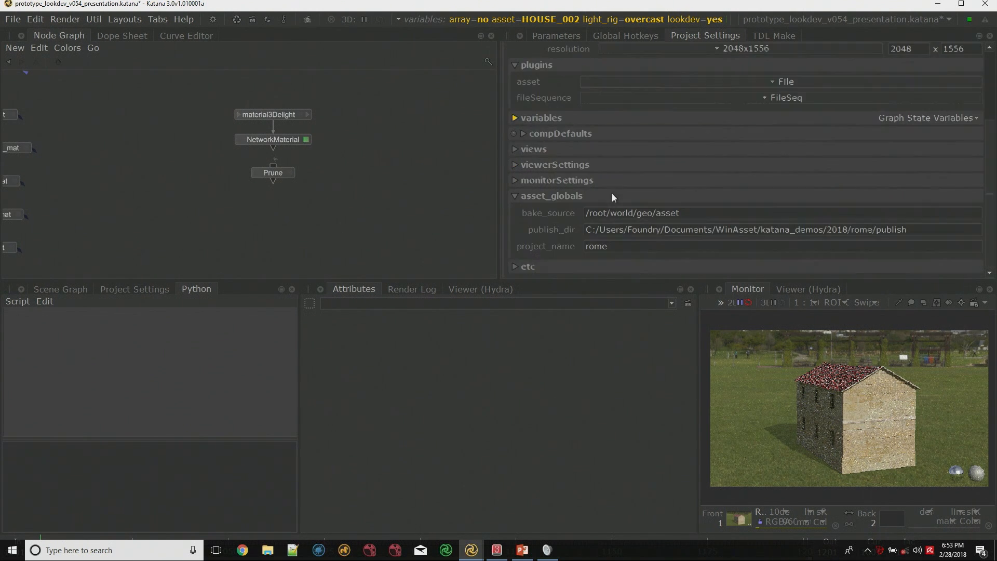
pyautogui.moveTo(586, 230); pyautogui.dragTo(877, 235)
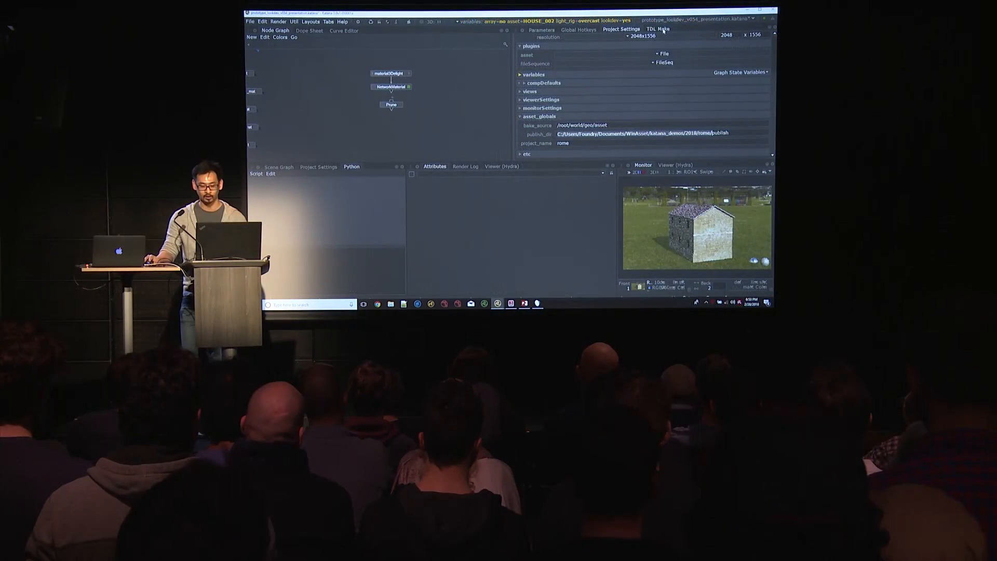
# Set the TDL Make directory to C:/Users/Foundry/Documents/WinAsset/katana_demos/2018/rome/tx and list its textures.
pyautogui.click(663, 29)
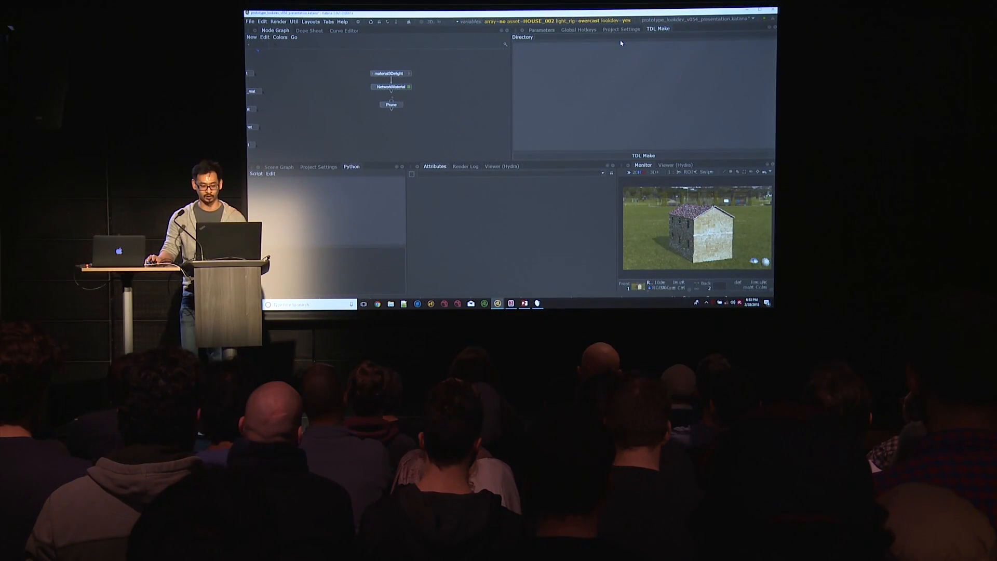
pyautogui.write('C:/Users/Foundry/Documents/WinAsset/katana_demos/2018/rome/t')
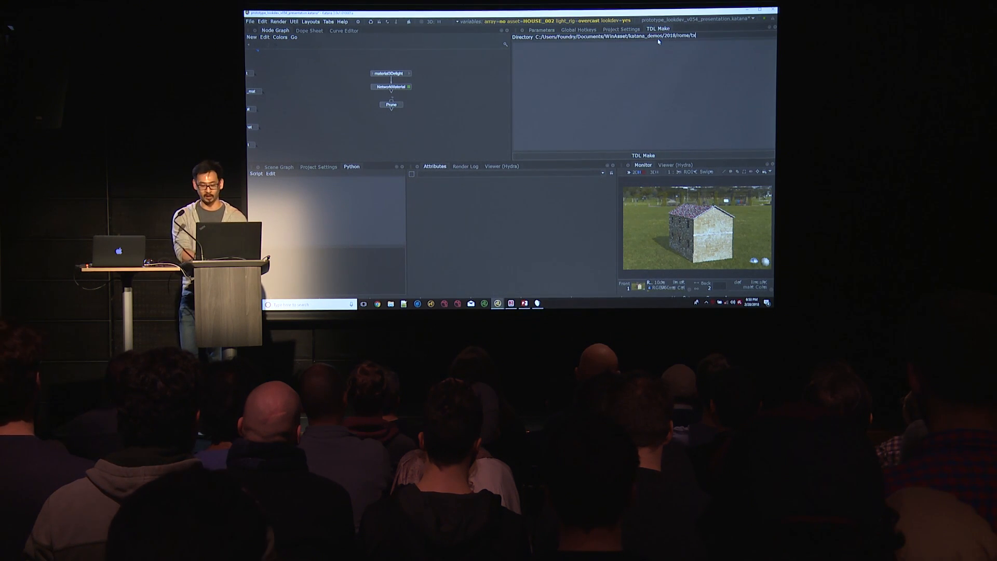
pyautogui.press('Return')
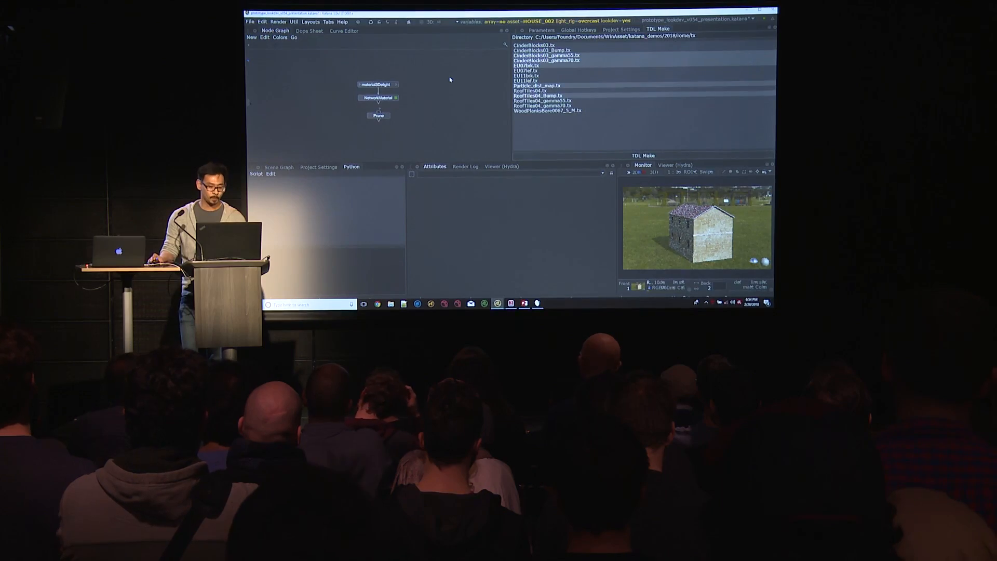
# Add an InputSequence node above the material nodes in the node graph.
pyautogui.scroll(-2, 449, 78)
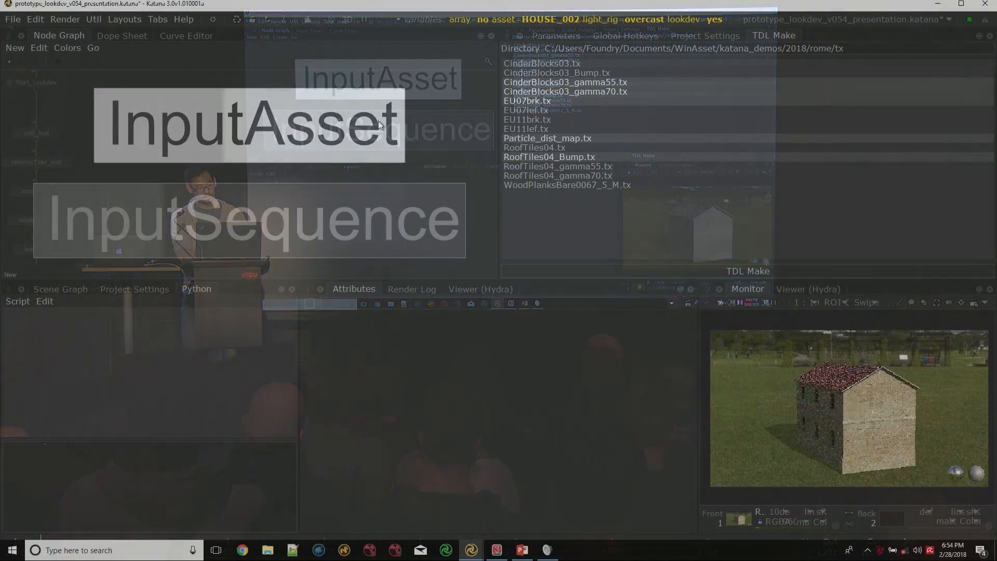
pyautogui.press('Down')
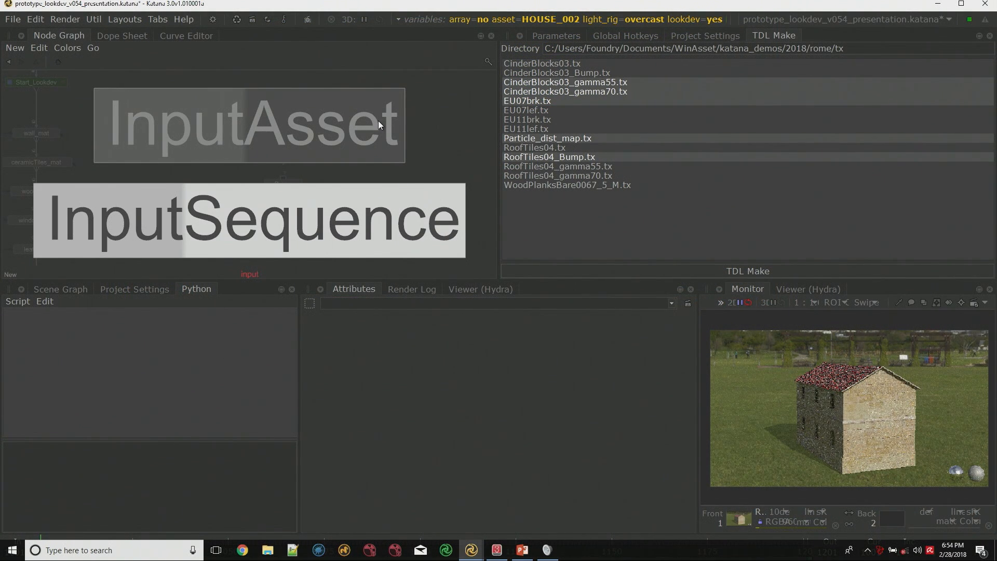
pyautogui.press('Up')
pyautogui.press('Down')
pyautogui.press('Return')
pyautogui.click(384, 100)
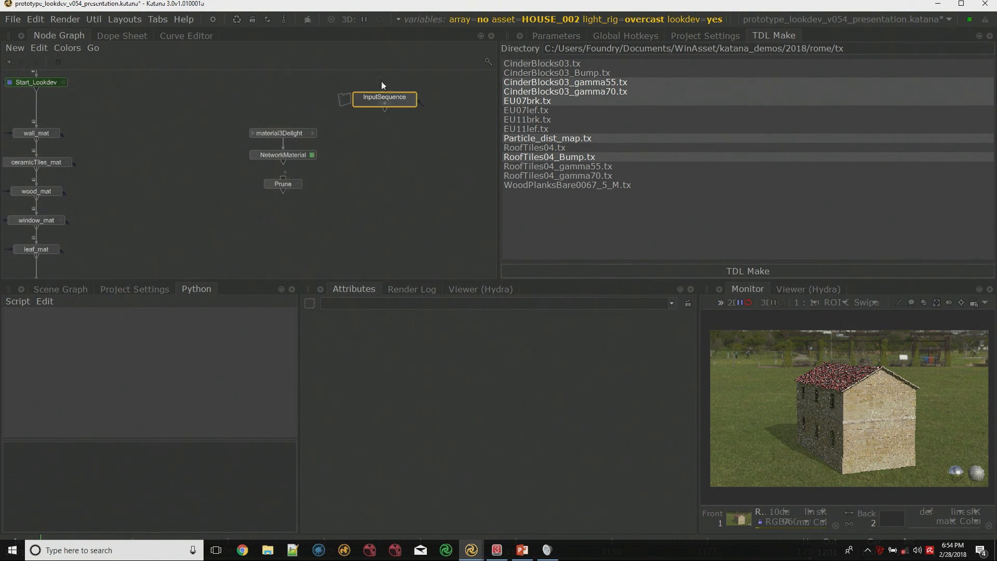
# Show the InputSequence node's parameters, enter the group and frame its internal shot nodes.
pyautogui.doubleClick(393, 97)
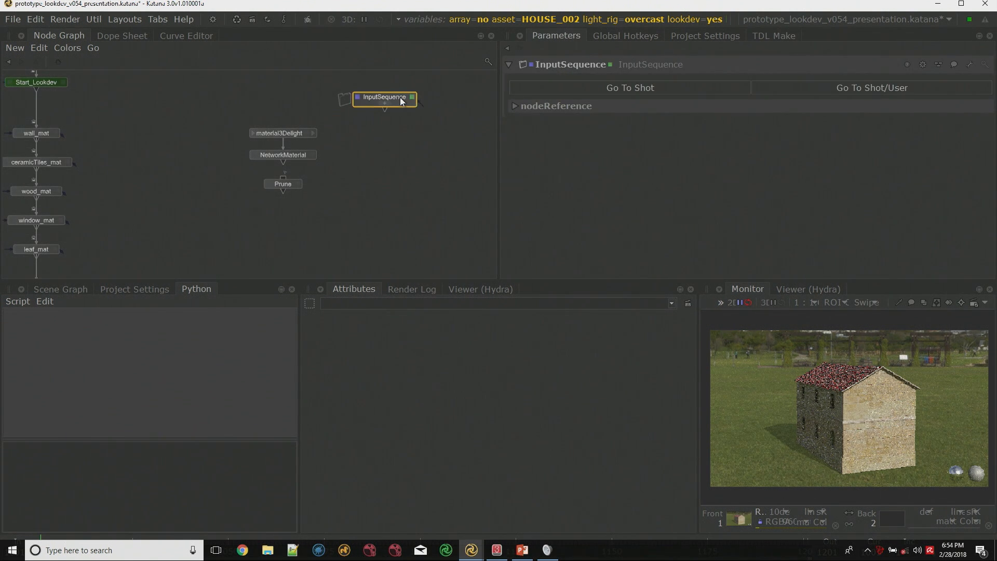
pyautogui.keyDown('ctrl'); pyautogui.middleClick(402, 101); pyautogui.keyUp('ctrl')
pyautogui.press('f')
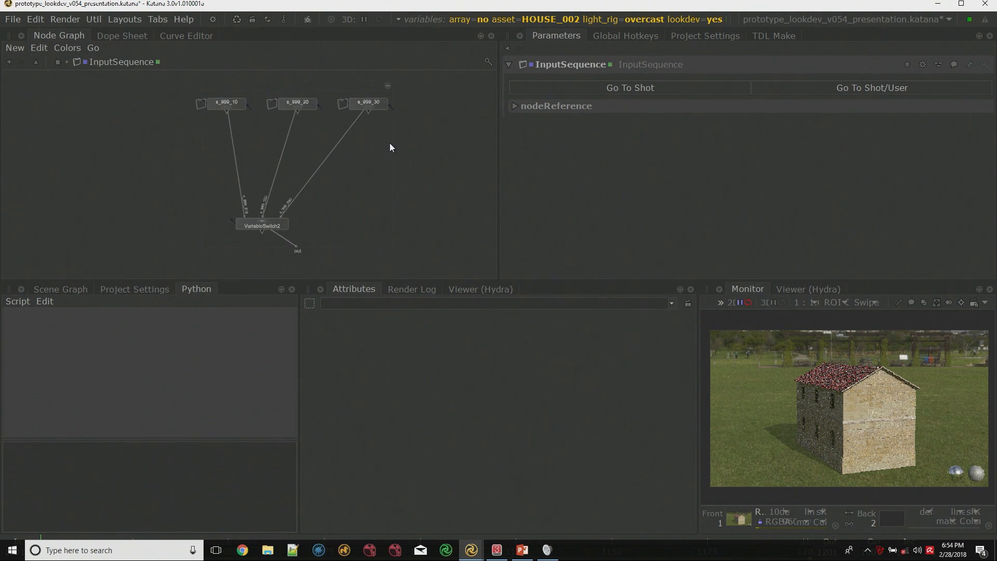
# Set the shot graph state variable in the project settings to 999_025.
pyautogui.click(712, 36)
pyautogui.click(541, 119)
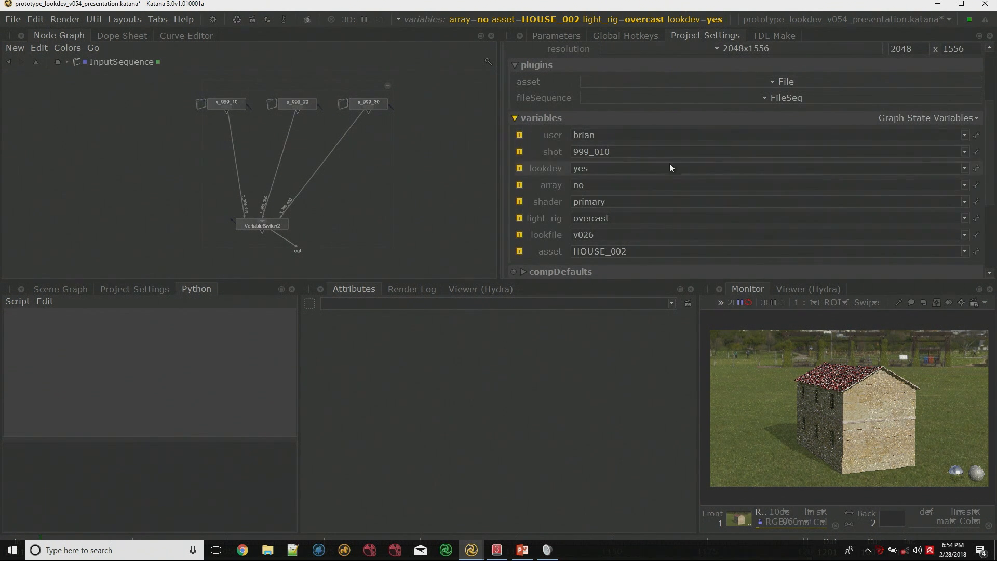
pyautogui.click(622, 152)
pyautogui.press('Left')
pyautogui.press('BackSpace')
pyautogui.write('2')
pyautogui.press('Delete')
pyautogui.write('5')
pyautogui.press('Return')
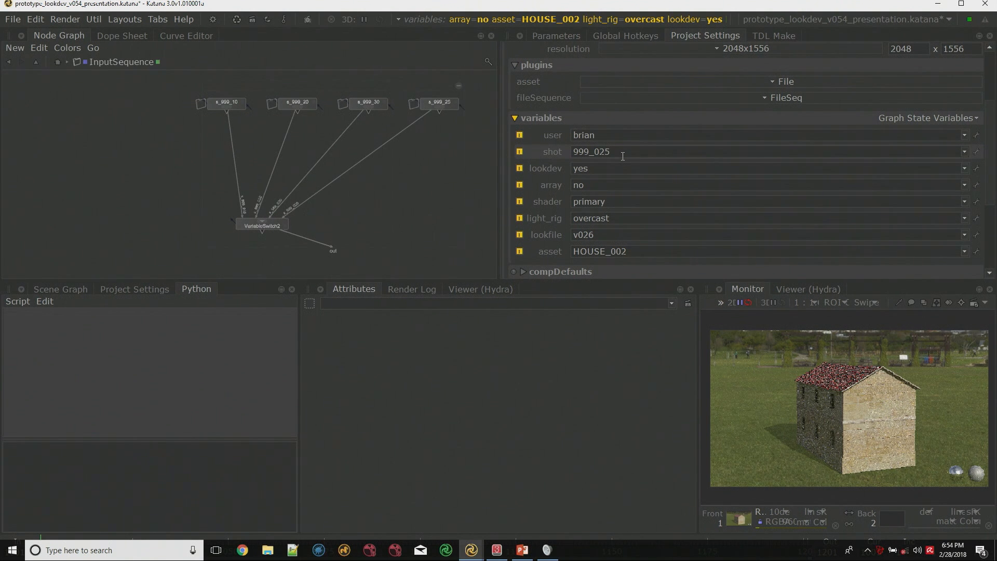
# Enter the s_999_25 shot group and set the user graph state variable to another artist's name.
pyautogui.scroll(5, 436, 132)
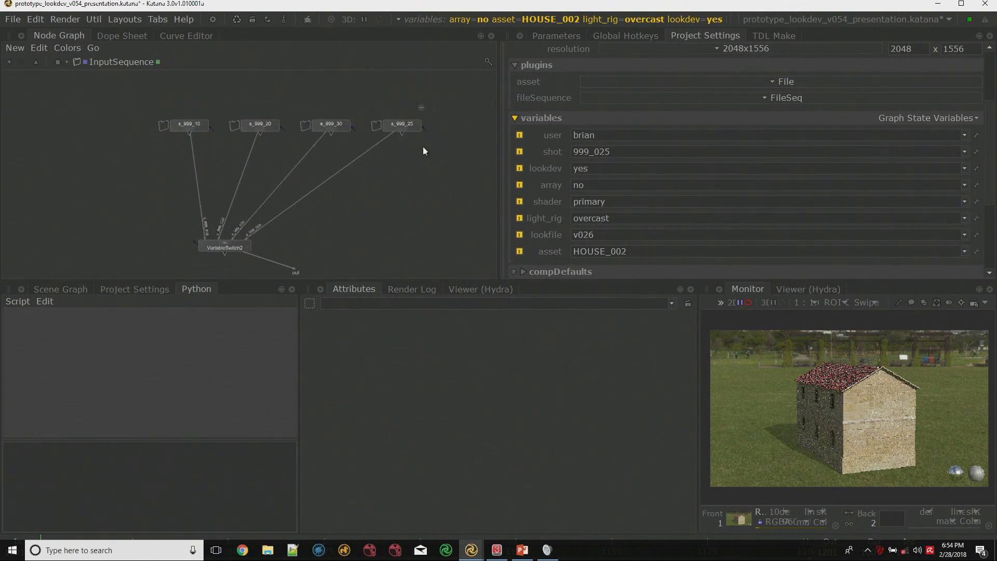
pyautogui.keyDown('ctrl'); pyautogui.middleClick(416, 123); pyautogui.keyUp('ctrl')
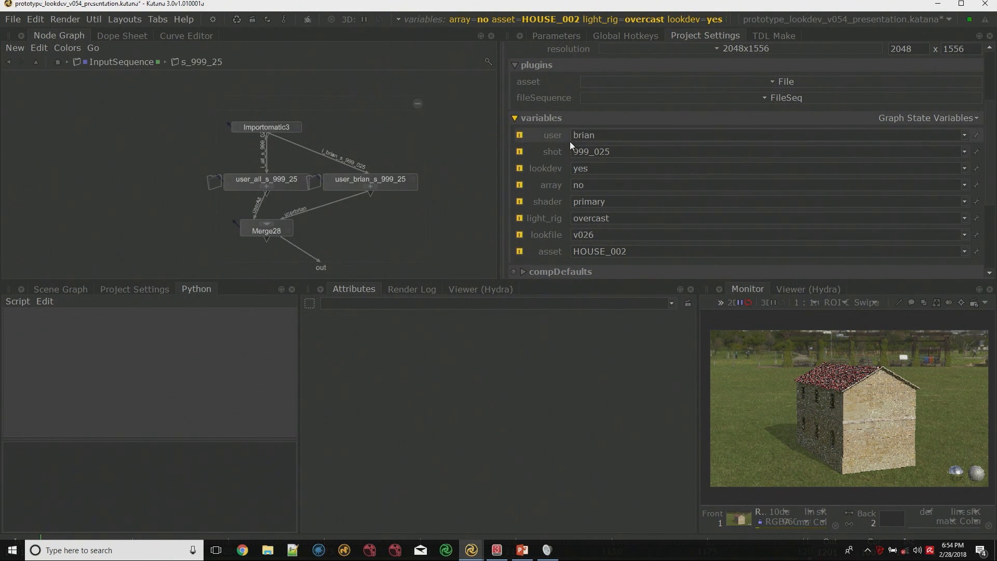
pyautogui.write('tim')
pyautogui.press('Return')
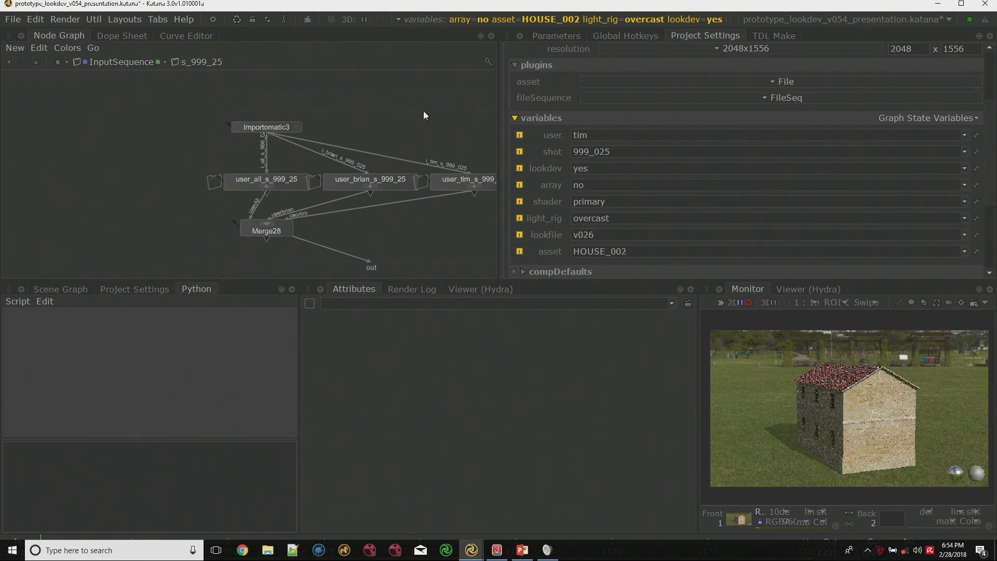
# Examine the Importomatic node and select the row of user groups inside the s_999_25 group.
pyautogui.moveTo(458, 116); pyautogui.dragTo(399, 115, button='middle')
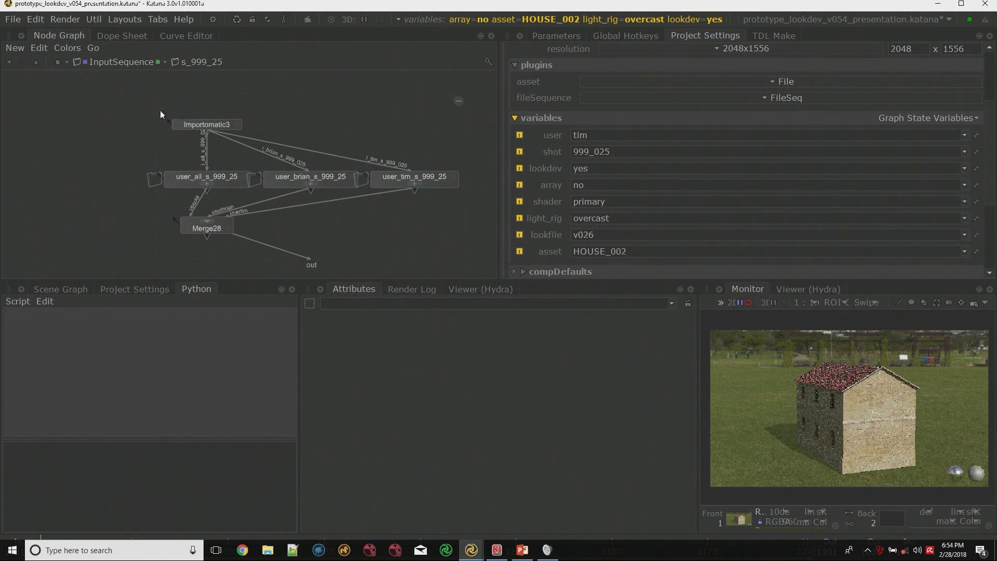
pyautogui.moveTo(80, 108); pyautogui.dragTo(326, 136)
pyautogui.moveTo(127, 151); pyautogui.dragTo(474, 198)
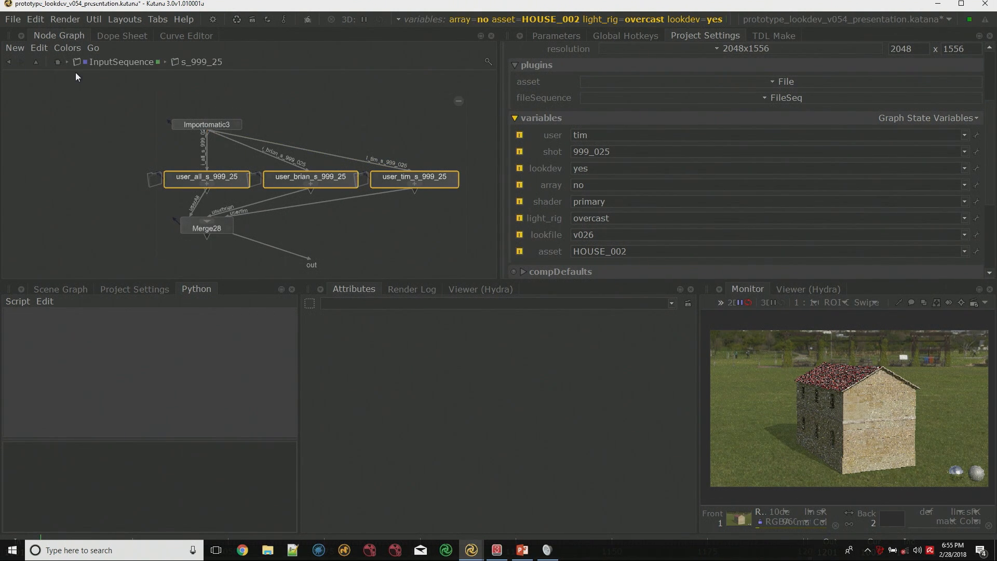
# Return to the root level of the node graph and select the ImportAssets node at the head of the lookdev chain.
pyautogui.click(58, 63)
pyautogui.scroll(-1, 302, 155)
pyautogui.moveTo(258, 116); pyautogui.dragTo(288, 141, button='middle')
pyautogui.scroll(-1, 288, 141)
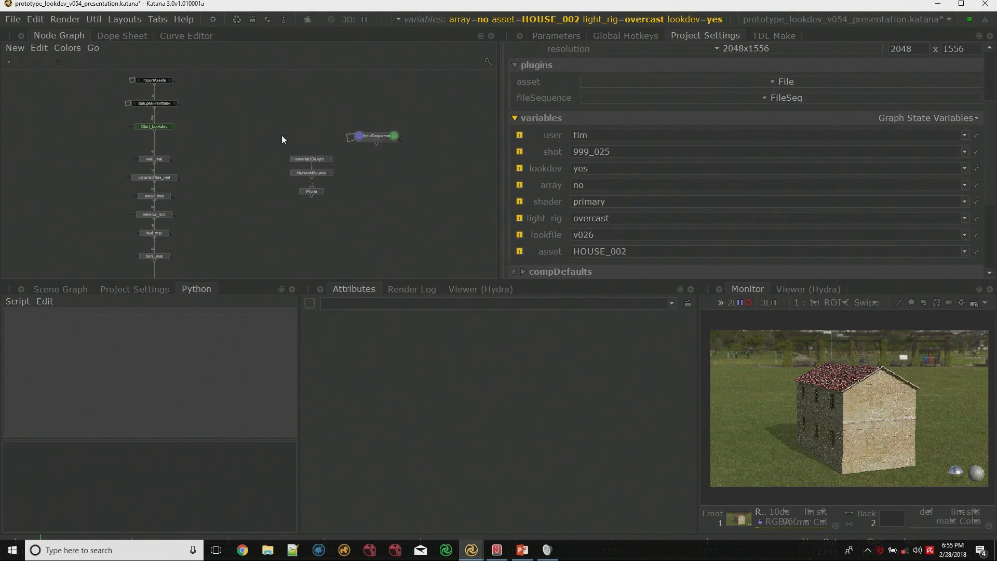
pyautogui.moveTo(284, 138); pyautogui.dragTo(300, 147, button='middle')
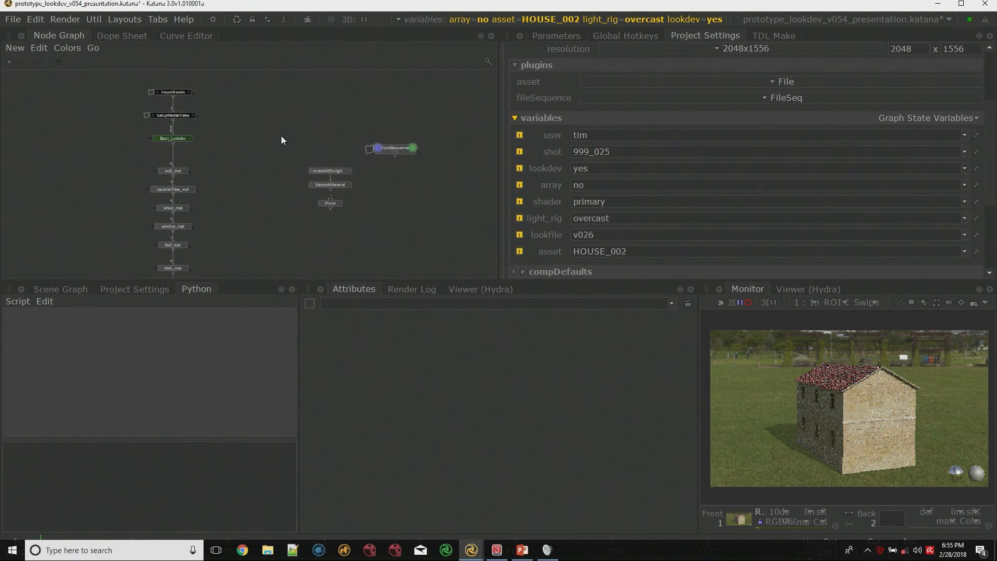
pyautogui.moveTo(209, 118); pyautogui.dragTo(258, 133)
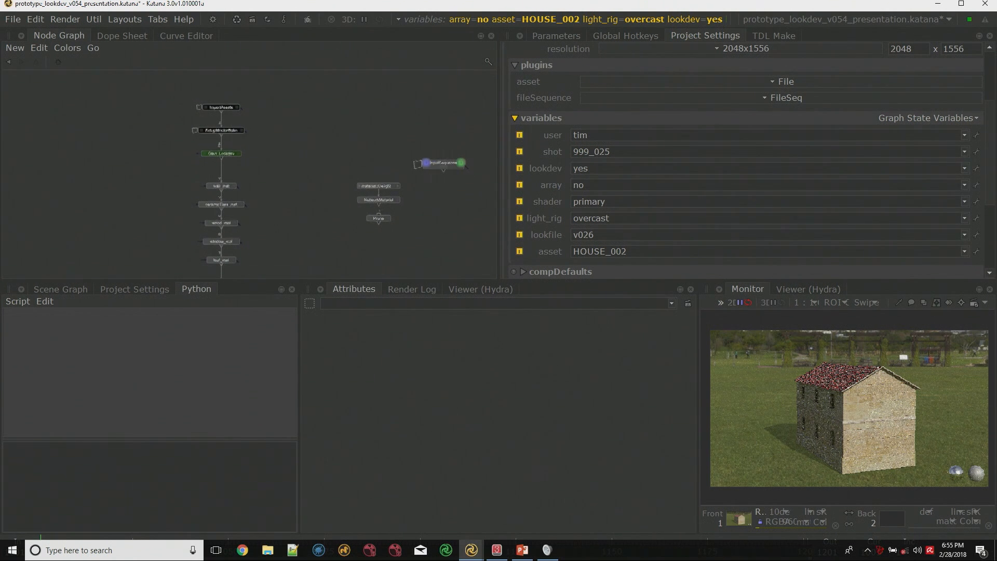
pyautogui.scroll(1, 284, 137)
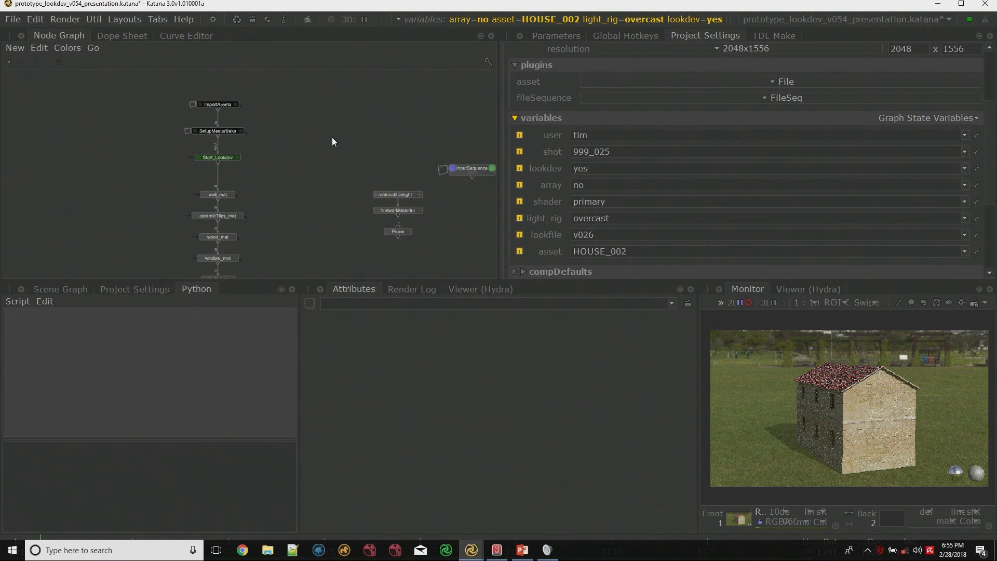
pyautogui.moveTo(358, 141); pyautogui.dragTo(316, 150, button='middle')
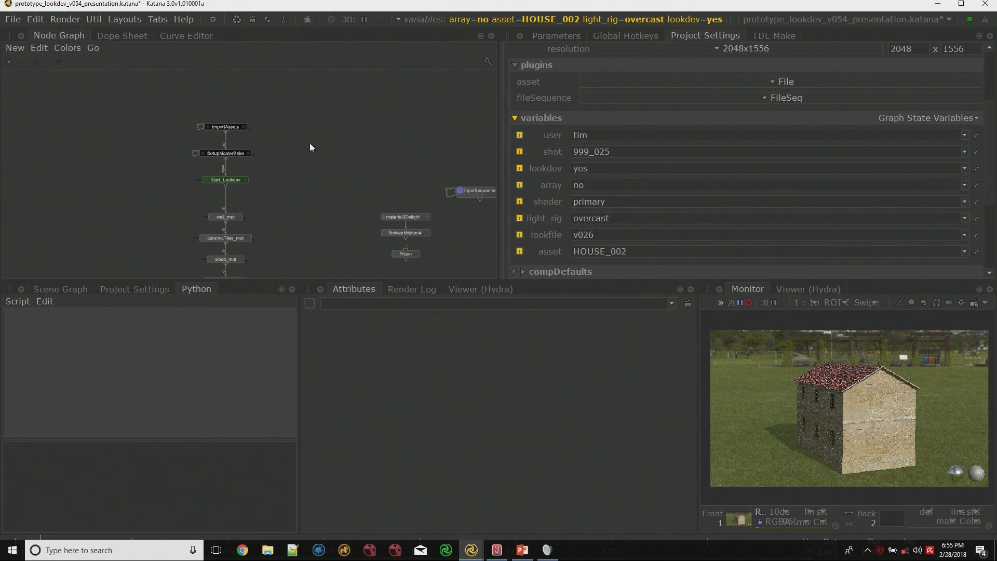
pyautogui.scroll(3, 279, 134)
pyautogui.click(206, 126)
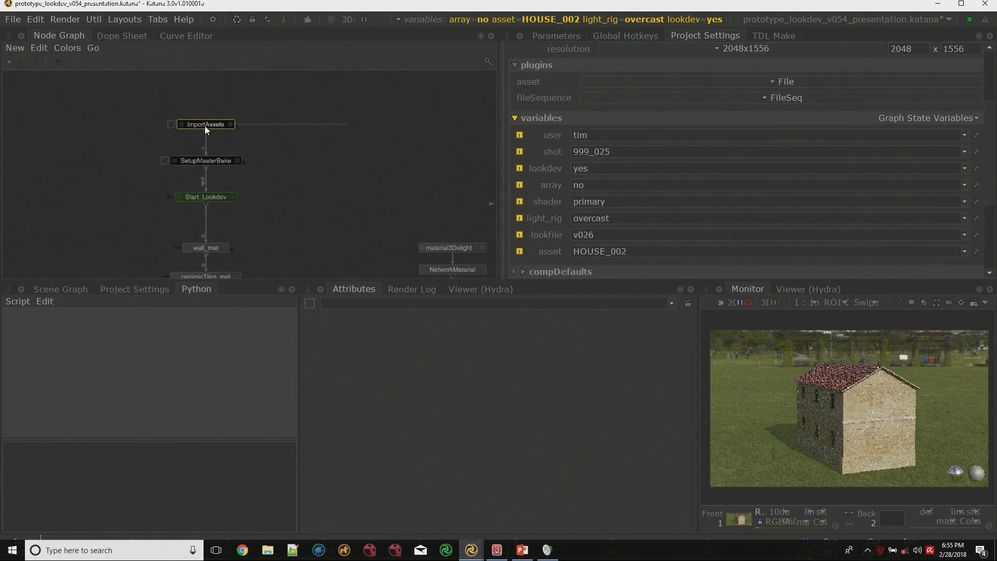
pyautogui.moveTo(313, 135); pyautogui.dragTo(310, 109, button='middle')
pyautogui.scroll(-3, 302, 115)
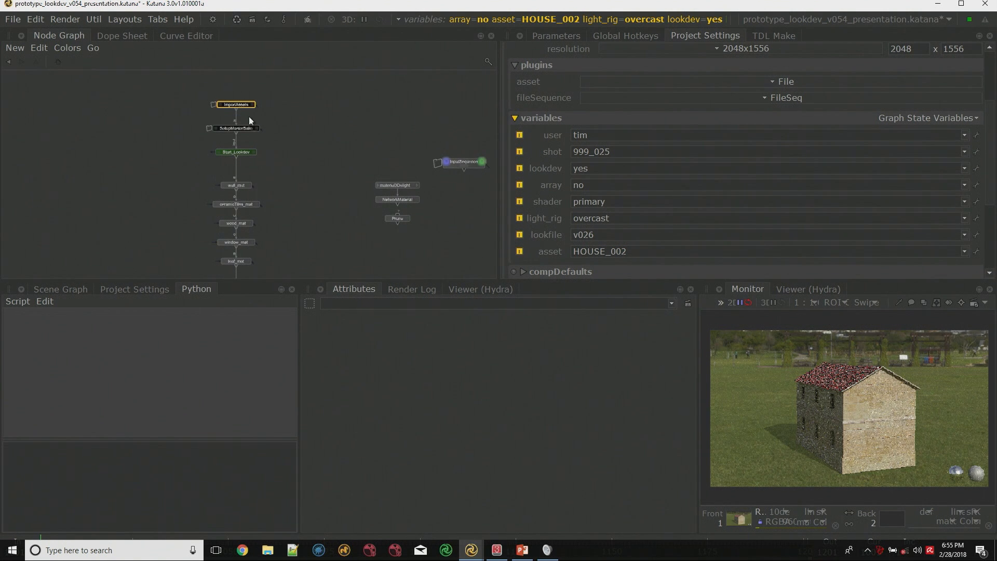
pyautogui.scroll(-2, 240, 115)
pyautogui.moveTo(276, 173); pyautogui.dragTo(273, 113, button='middle')
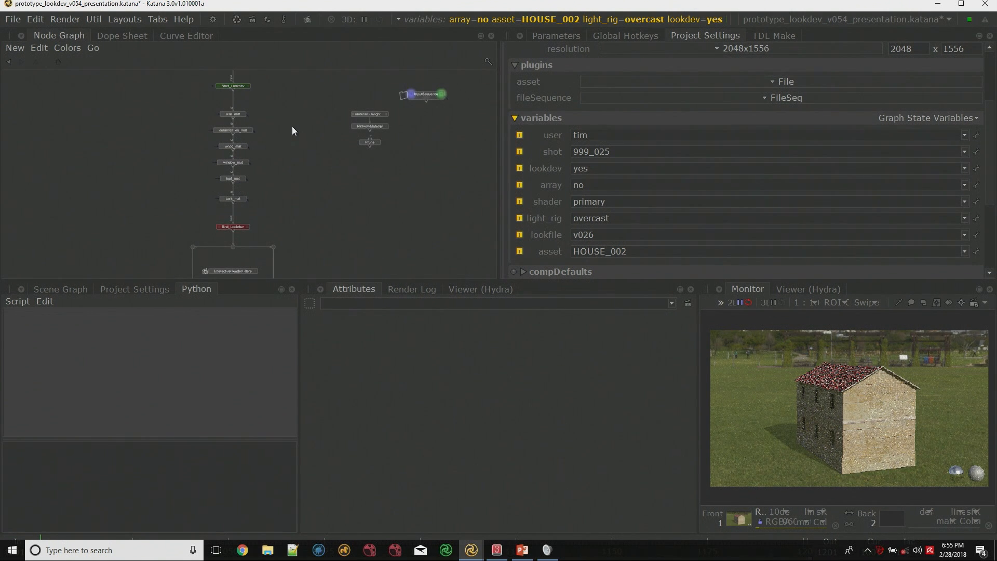
pyautogui.moveTo(295, 105); pyautogui.dragTo(291, 185, button='middle')
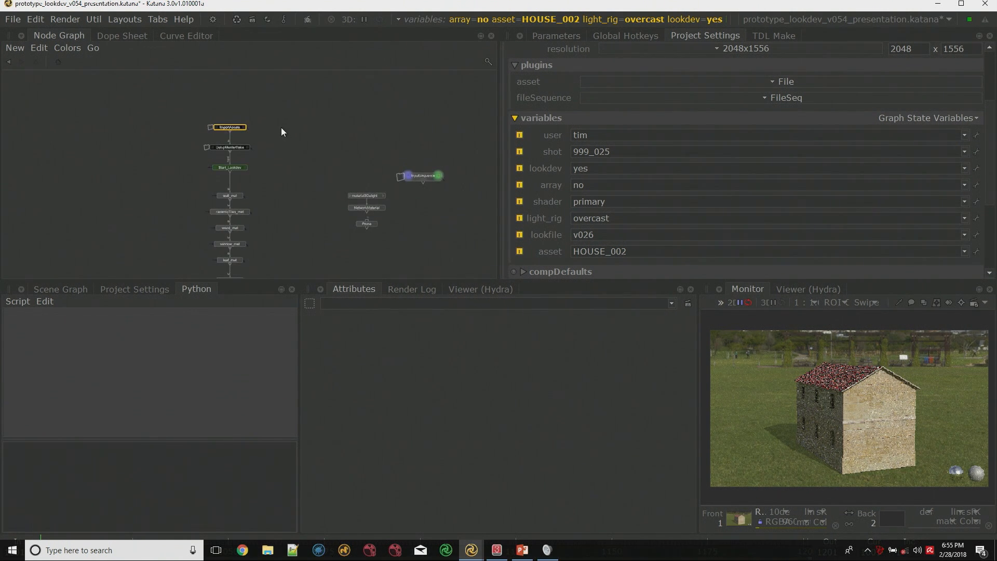
pyautogui.scroll(2, 280, 130)
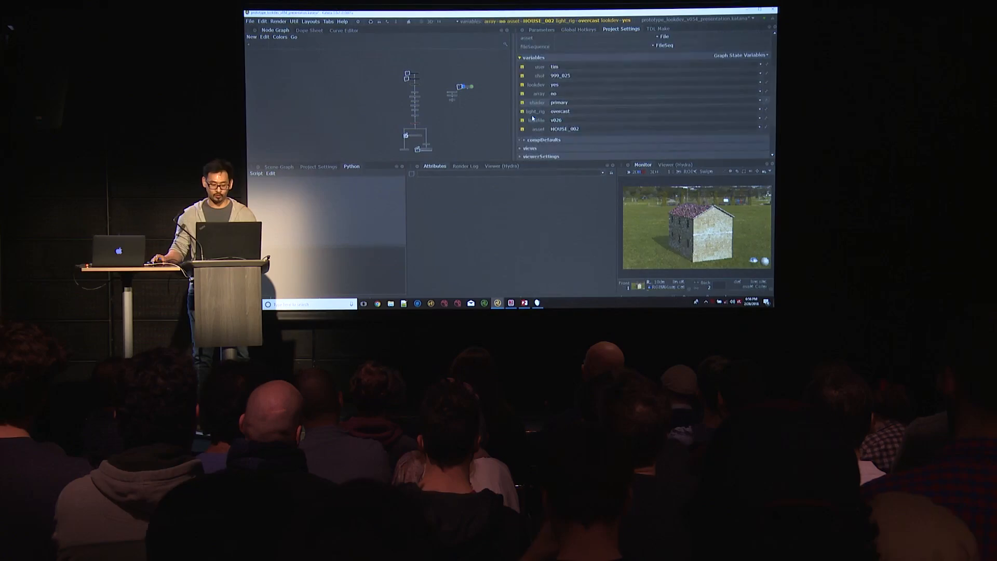
# Expand the asset_globals group in the project settings to view its bake_source, publish_dir and project_name parameters.
pyautogui.click(542, 140)
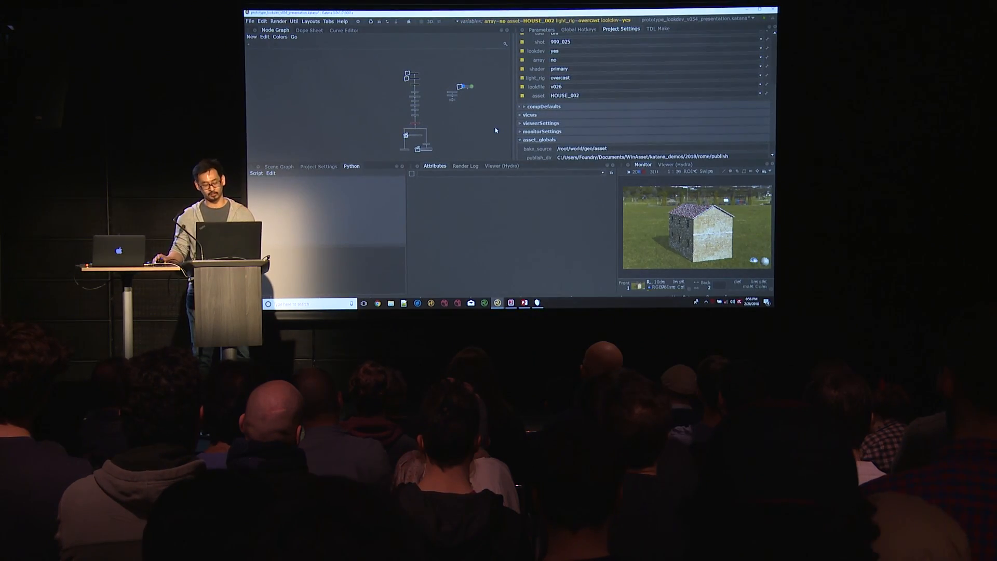
pyautogui.scroll(-1, 540, 135)
pyautogui.scroll(3, 476, 97)
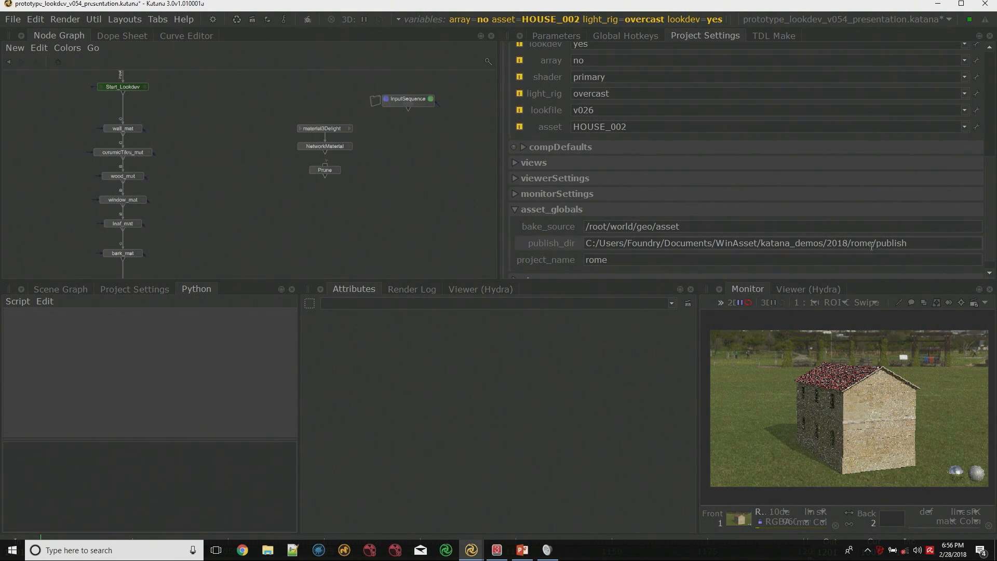
# Create a Group node and place it beside the NetworkMaterial node in the node graph.
pyautogui.press('Tab')
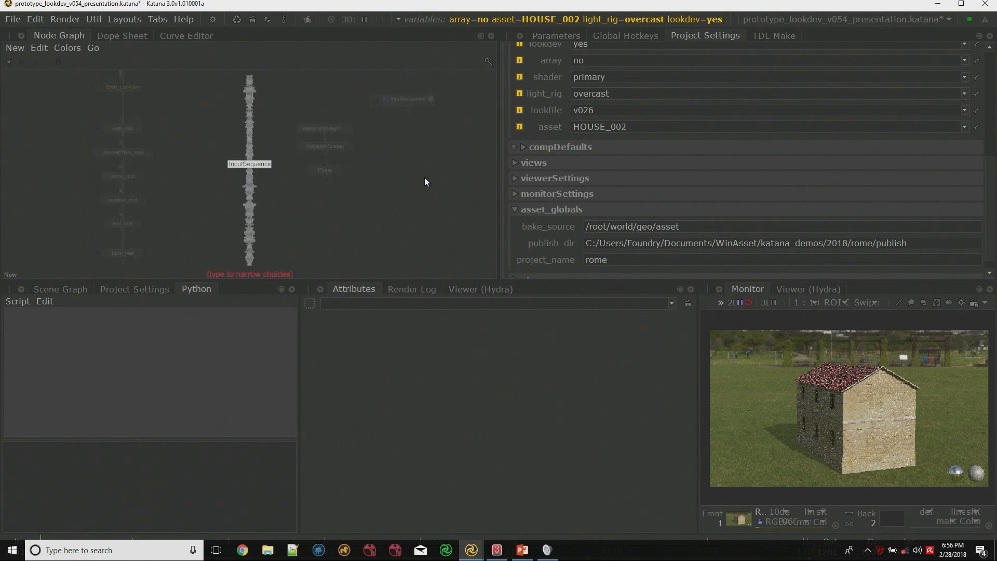
pyautogui.write('gorup')
pyautogui.press('BackSpace')
pyautogui.press('BackSpace')
pyautogui.press('BackSpace')
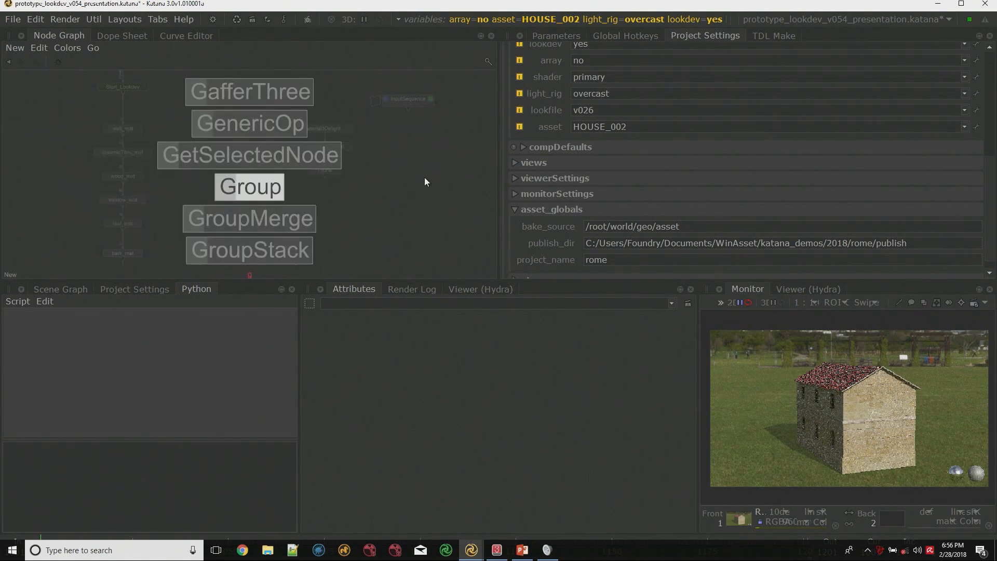
pyautogui.write('roup')
pyautogui.press('Return')
pyautogui.click(397, 147)
# Enable editing of the new Group node's user parameters and add a string parameter.
pyautogui.click(969, 64)
pyautogui.click(961, 78)
pyautogui.click(979, 82)
pyautogui.click(924, 105)
# Give newParameter on the Group node the expression =^/asset_globals.publish_dir.
pyautogui.rightClick(569, 125)
pyautogui.click(617, 180)
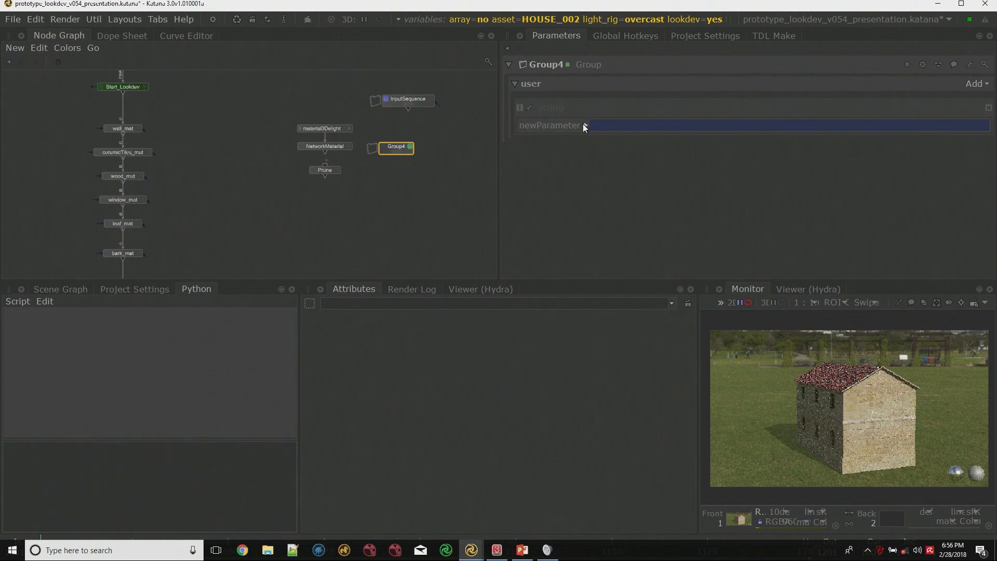
pyautogui.press('BackSpace')
pyautogui.press('BackSpace')
pyautogui.write('=^/asset_globals.publish_dir')
pyautogui.click(479, 215)
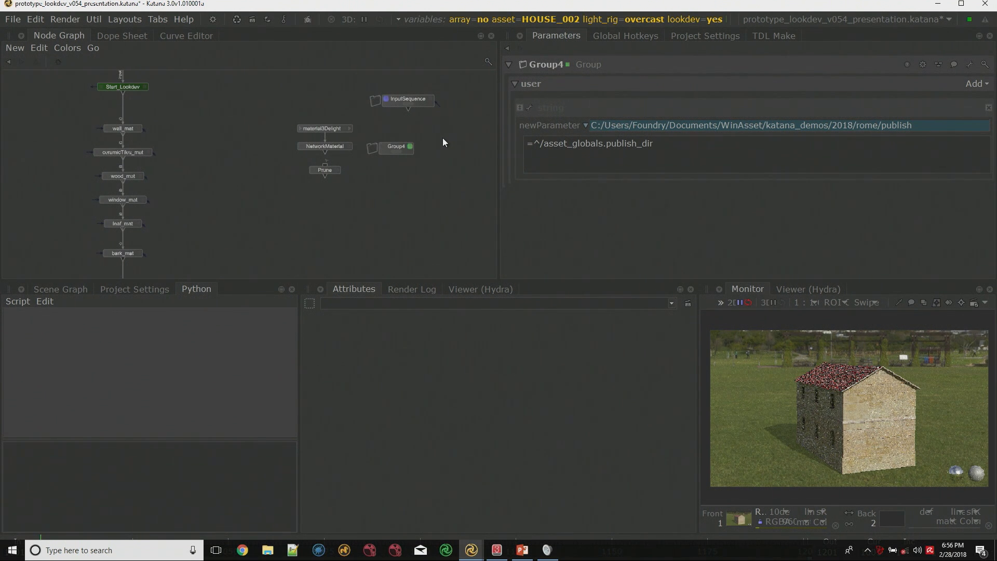
# Start a live render from the Render node and set the light_rig variable to cloudy in the project settings.
pyautogui.scroll(-2, 444, 139)
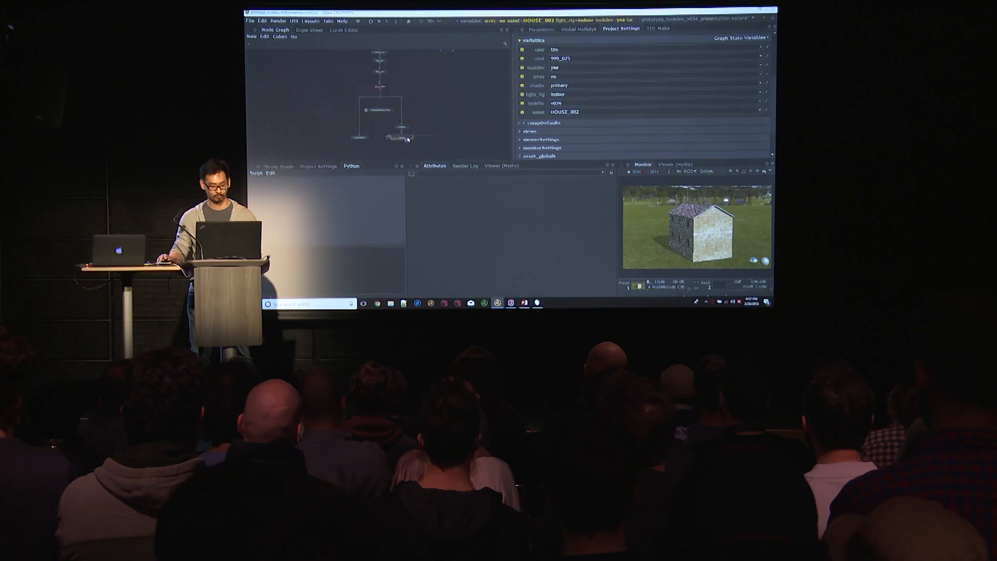
pyautogui.rightClick(407, 137)
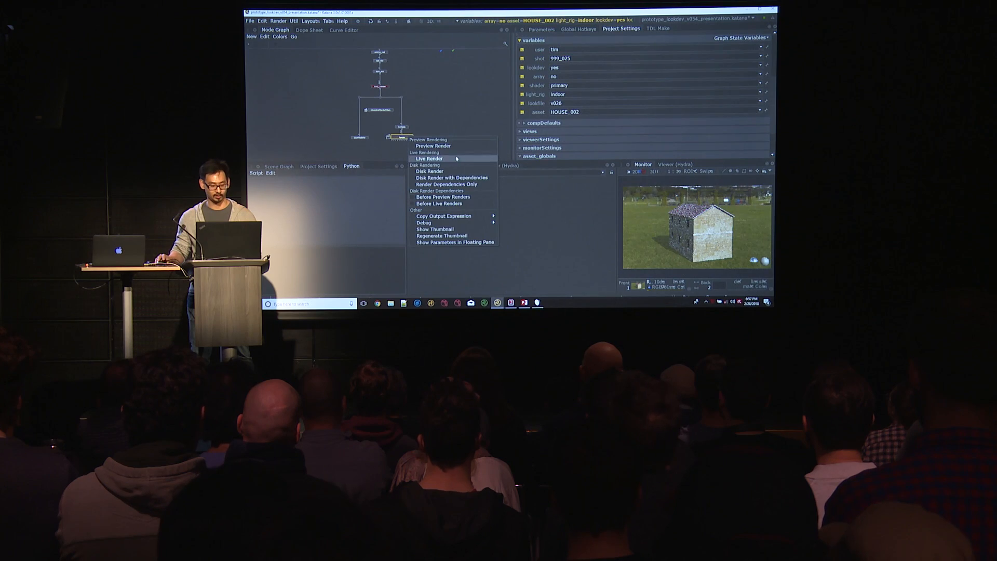
pyautogui.click(429, 158)
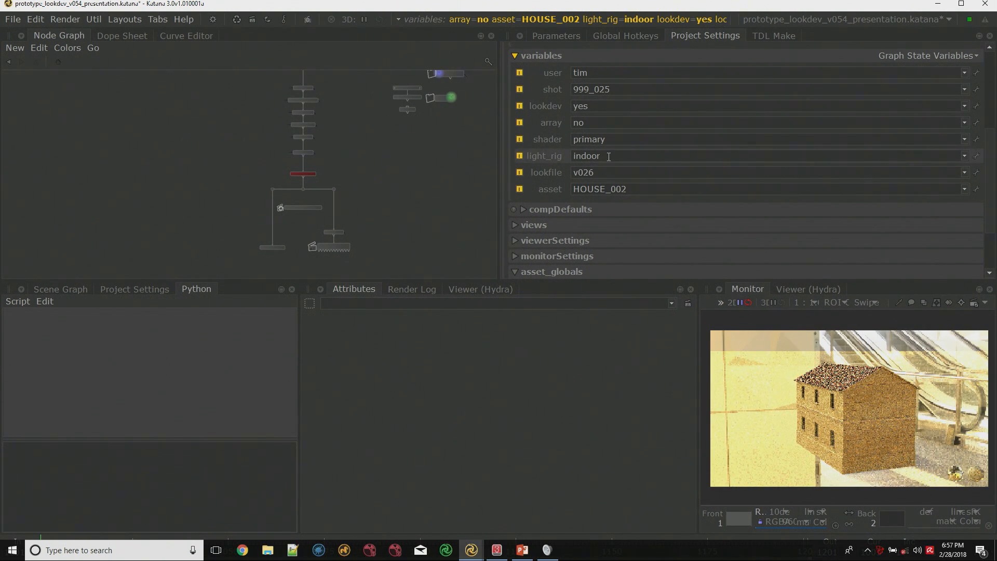
pyautogui.click(964, 155)
pyautogui.click(750, 165)
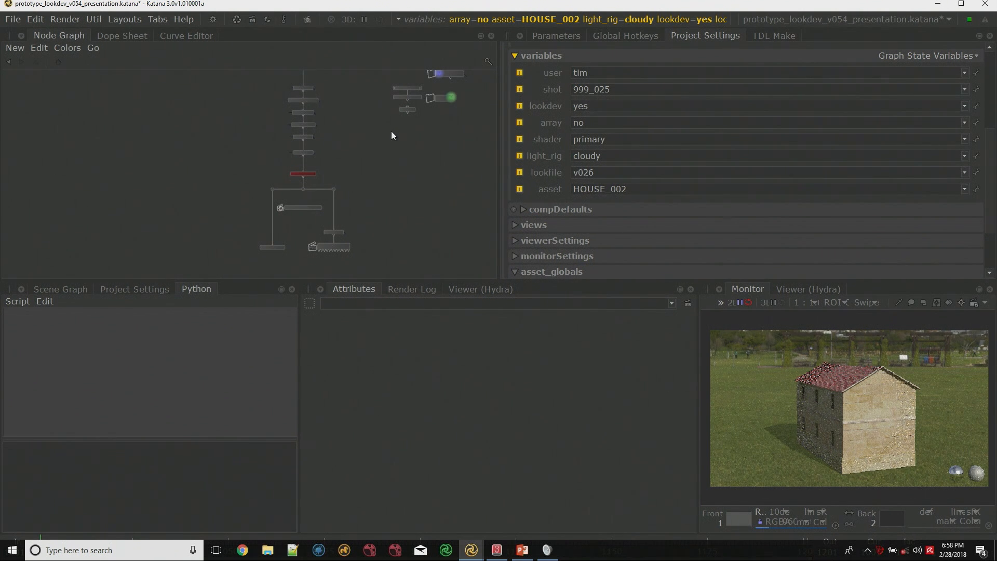
# Set the light_rig variable to sunny using the graph state variable overlay in the node graph.
pyautogui.moveTo(391, 131); pyautogui.dragTo(391, 138, button='middle')
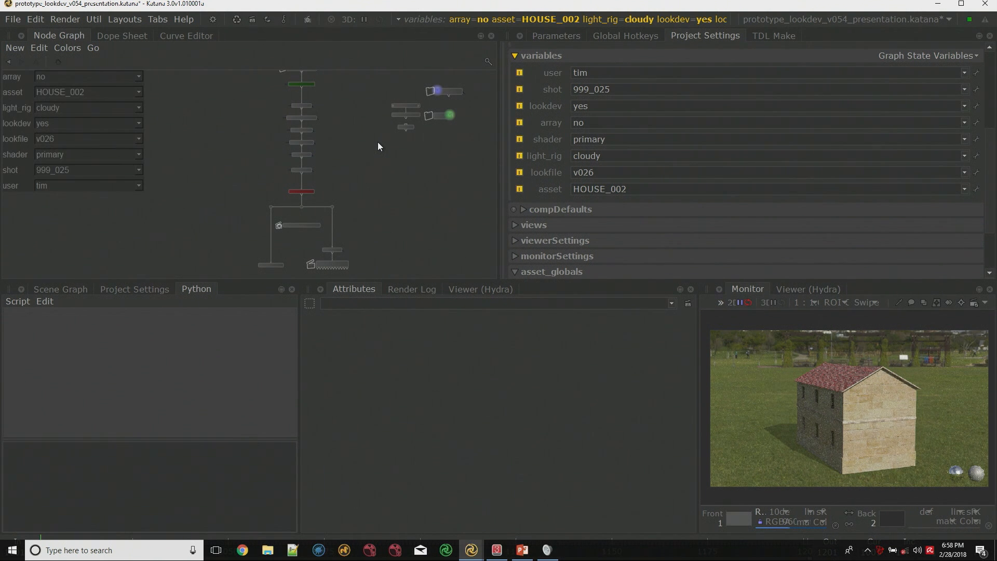
pyautogui.click(139, 154)
pyautogui.click(132, 152)
pyautogui.click(129, 108)
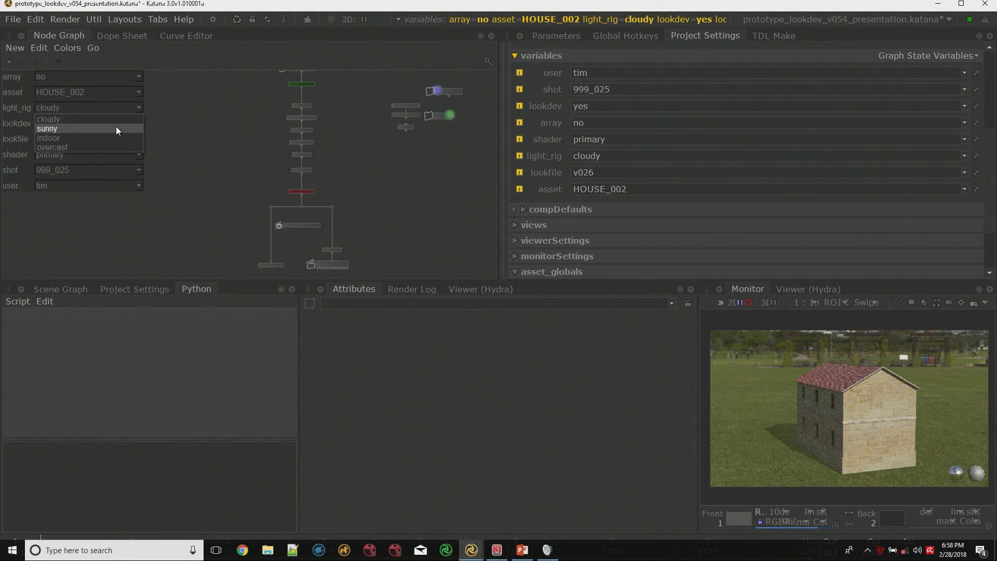
pyautogui.click(117, 127)
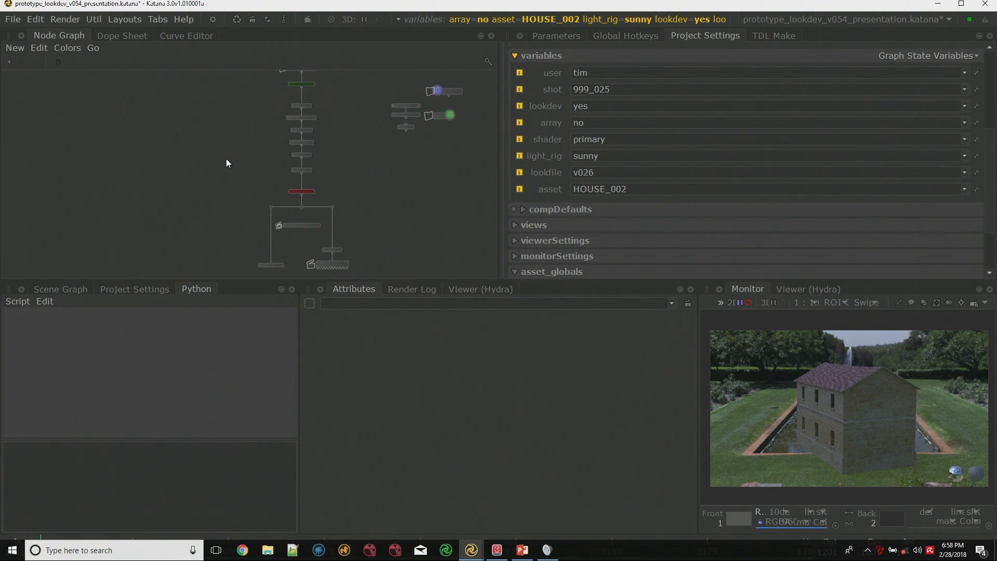
# Choose asset as the variable for quick switching and expand the etc group in the project settings to view its gsv parameter.
pyautogui.press('v')
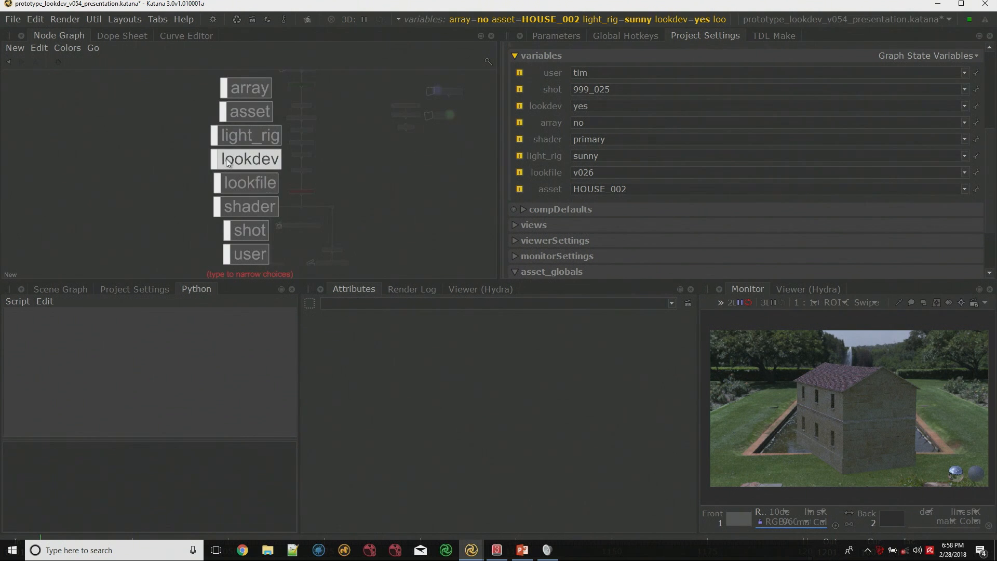
pyautogui.click(263, 111)
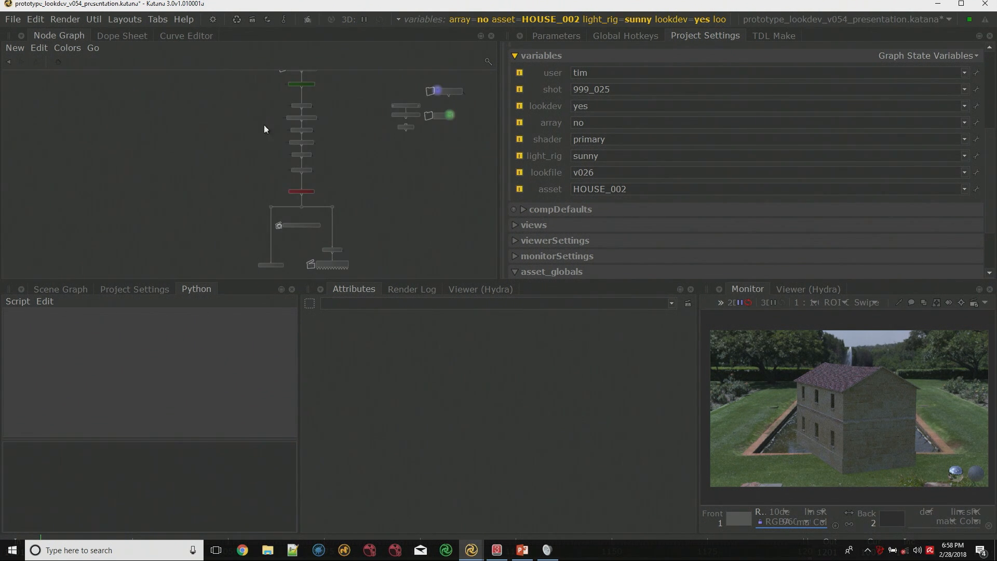
pyautogui.scroll(-2, 553, 240)
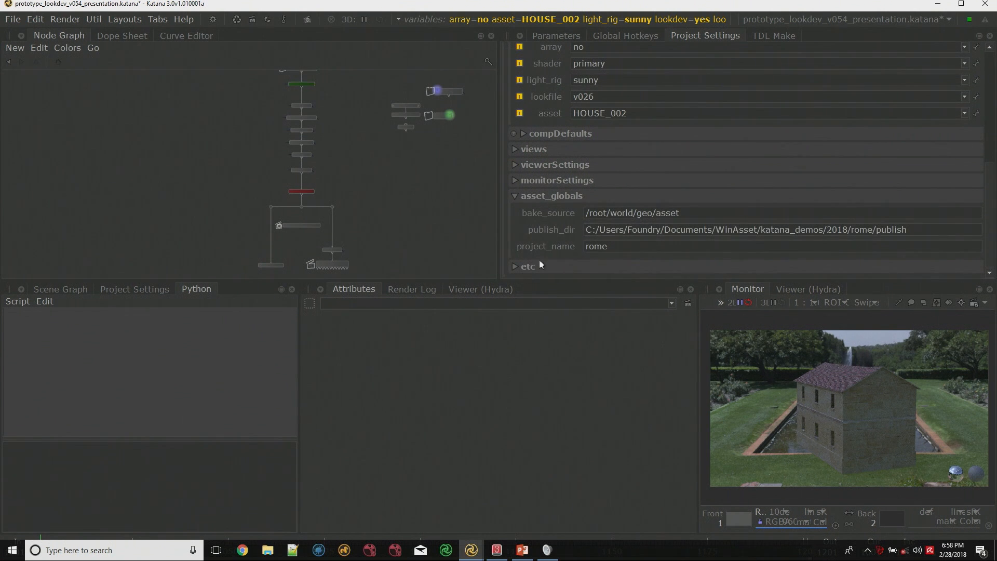
pyautogui.scroll(-1, 540, 236)
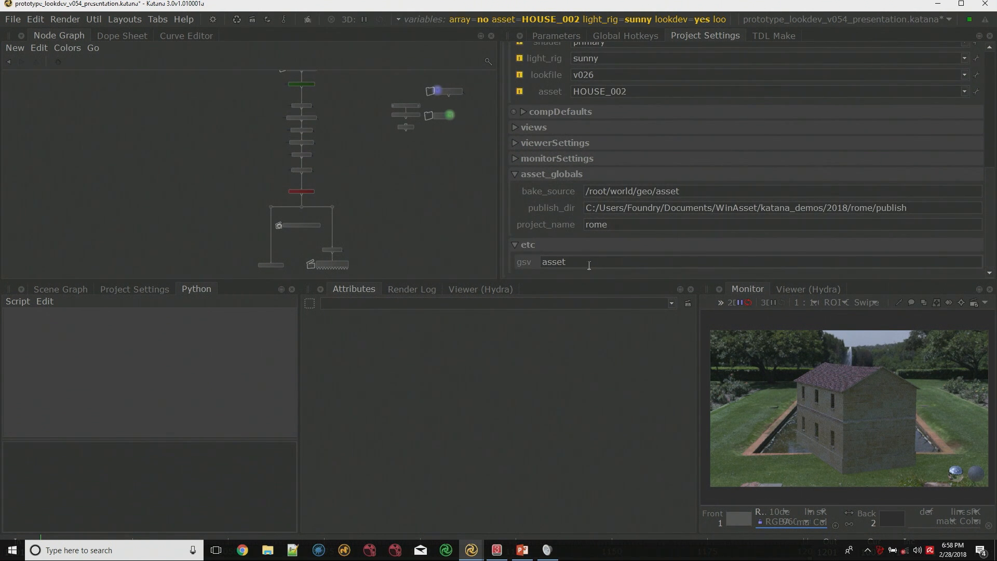
# Bring up the value choices for the asset variable over the node graph and pick HOUSE_002.
pyautogui.hotkey('alt', 'v')
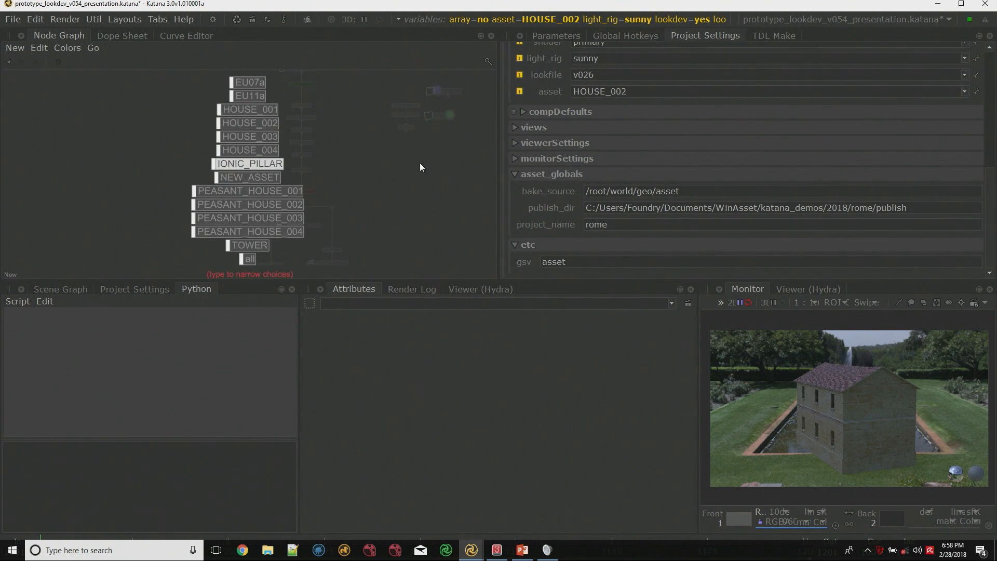
pyautogui.click(279, 124)
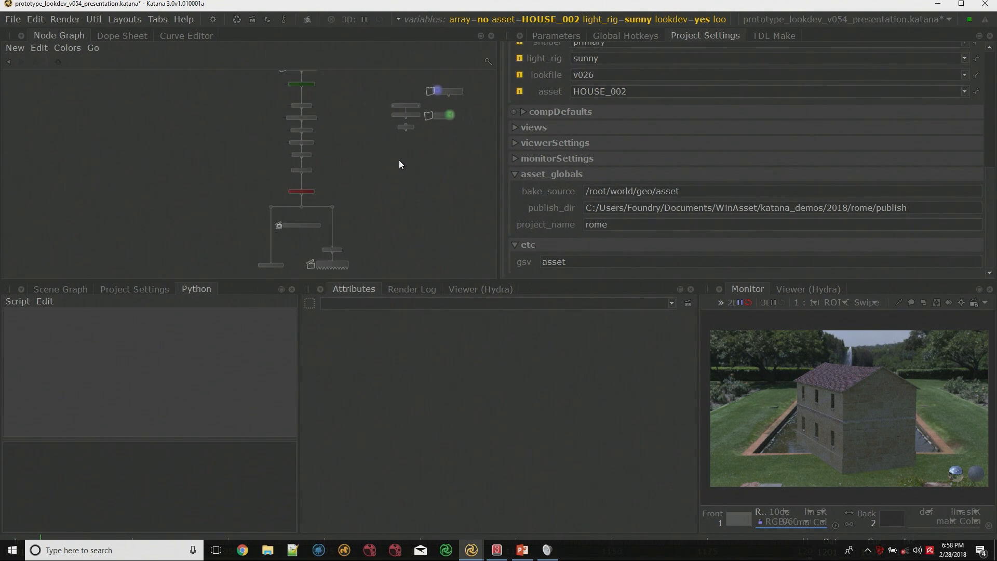
pyautogui.moveTo(401, 162); pyautogui.dragTo(378, 168, button='middle')
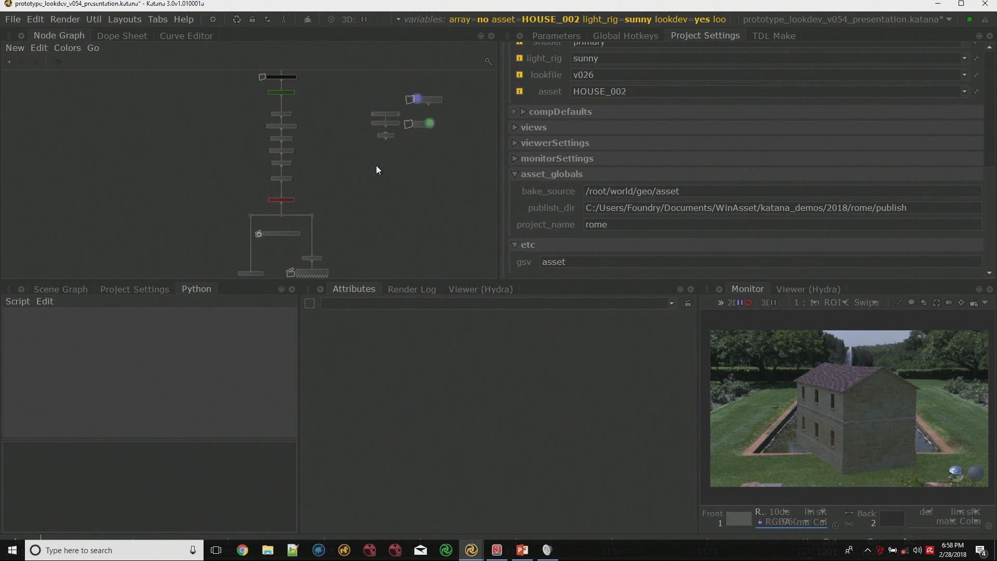
# Show the Render node's scene graph with root expanded and open the node's parameters.
pyautogui.click(58, 289)
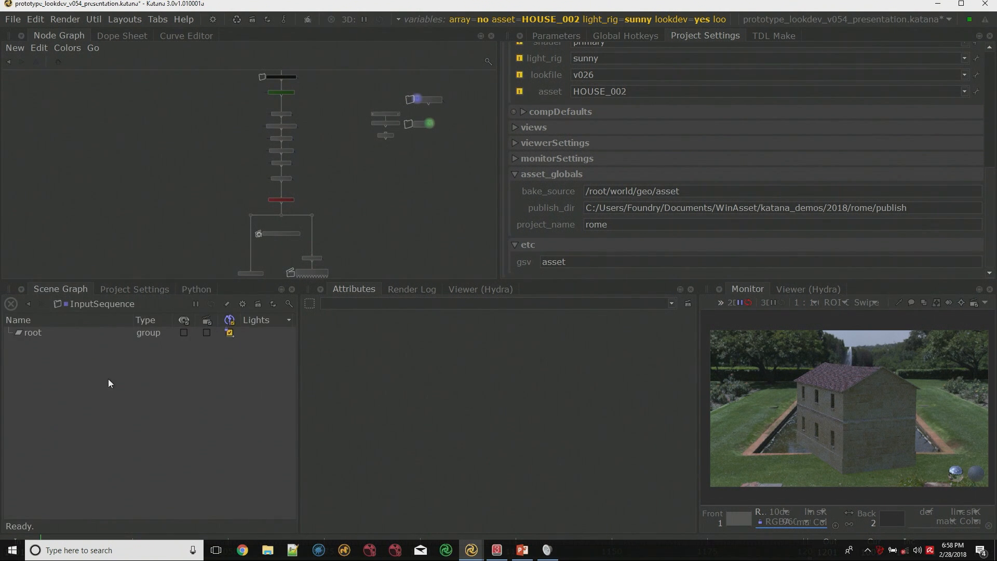
pyautogui.click(11, 334)
pyautogui.moveTo(322, 230); pyautogui.dragTo(330, 180, button='middle')
pyautogui.scroll(2, 323, 226)
pyautogui.doubleClick(329, 224)
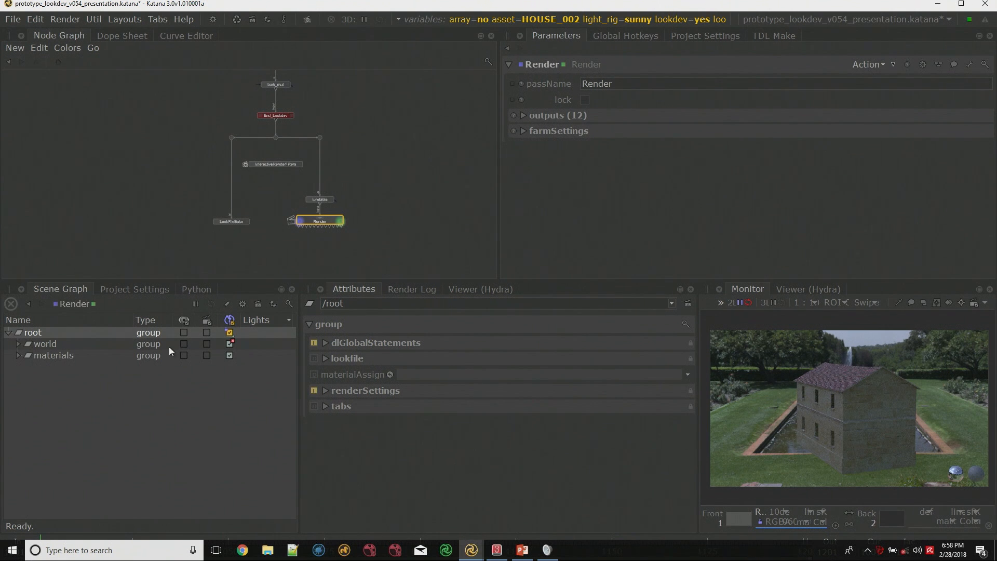
pyautogui.moveTo(387, 180); pyautogui.dragTo(378, 201, button='middle')
pyautogui.click(378, 201)
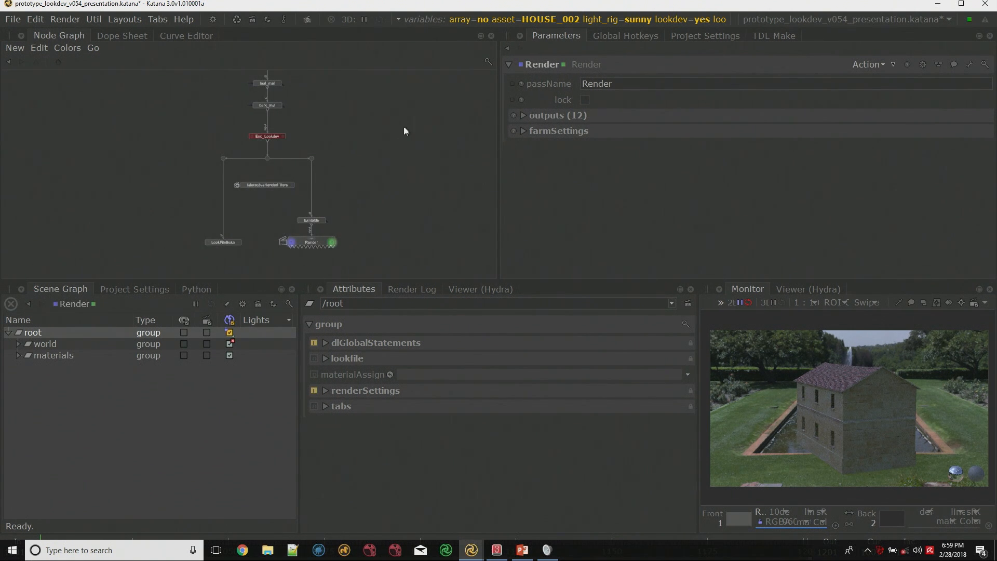
# Step through the values in the node graph's asset prompt and set the asset variable to PEASANT_HOUSE_001.
pyautogui.scroll(-2, 403, 104)
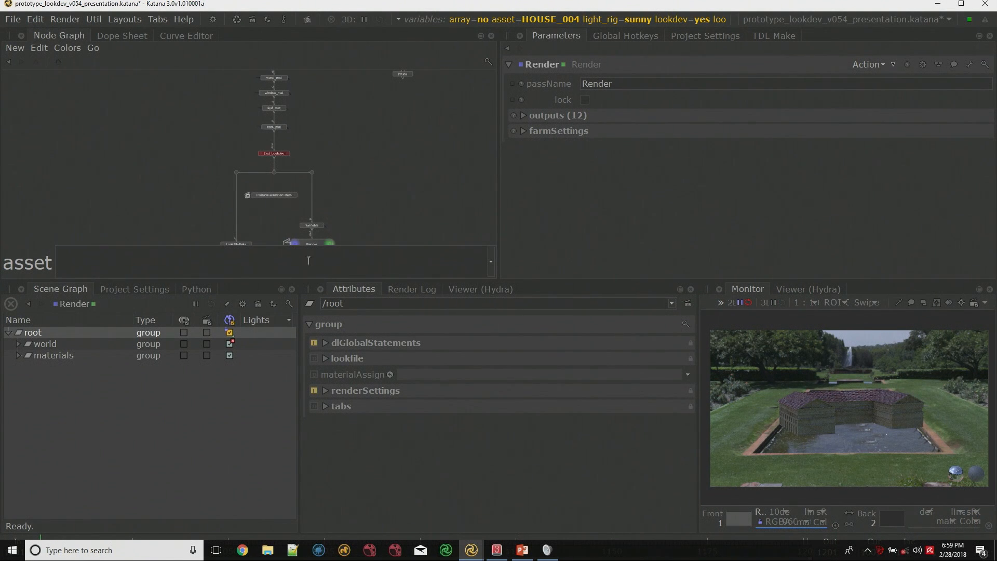
pyautogui.press('Down')
pyautogui.press('Down')
pyautogui.press('Down')
pyautogui.press('Down')
pyautogui.press('Down')
pyautogui.press('Down')
pyautogui.press('Down')
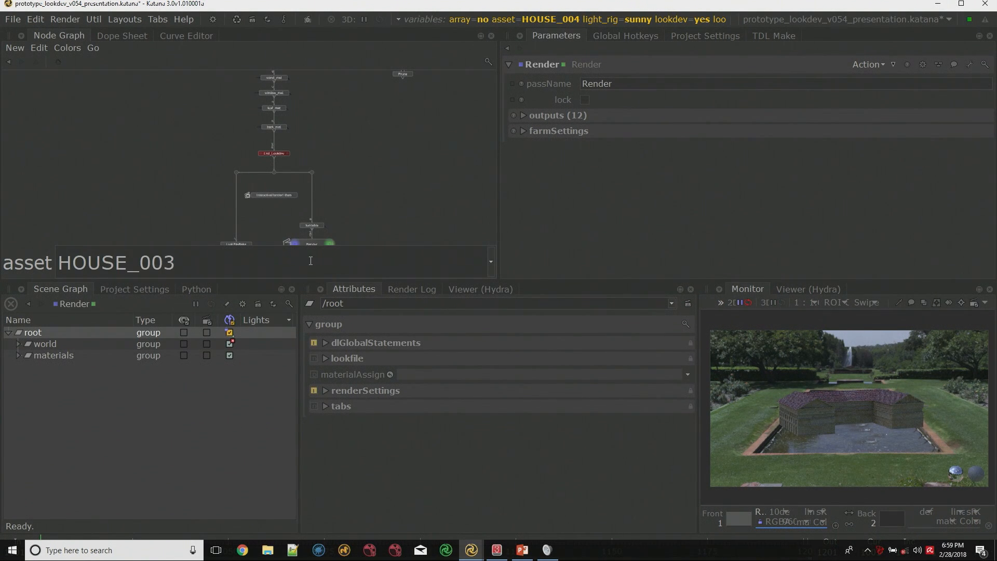
pyautogui.press('Down')
pyautogui.press('Down')
pyautogui.press('Return')
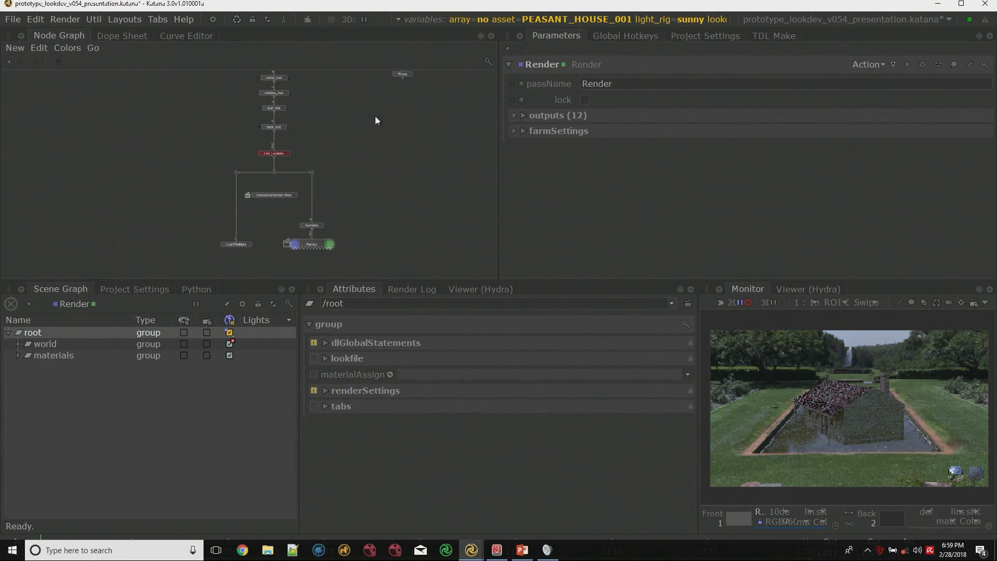
# Examine the ImportAssets, SetupMasterBake and Start_Lookdev nodes at the head of the lookdev chain.
pyautogui.scroll(-2, 372, 122)
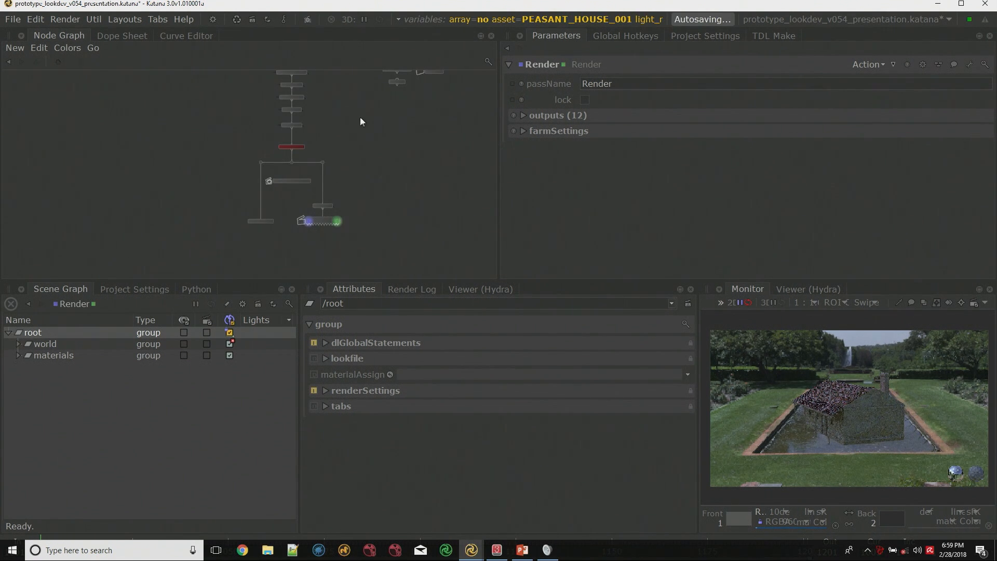
pyautogui.moveTo(363, 116); pyautogui.dragTo(366, 156, button='middle')
pyautogui.scroll(-3, 362, 148)
pyautogui.scroll(3, 381, 139)
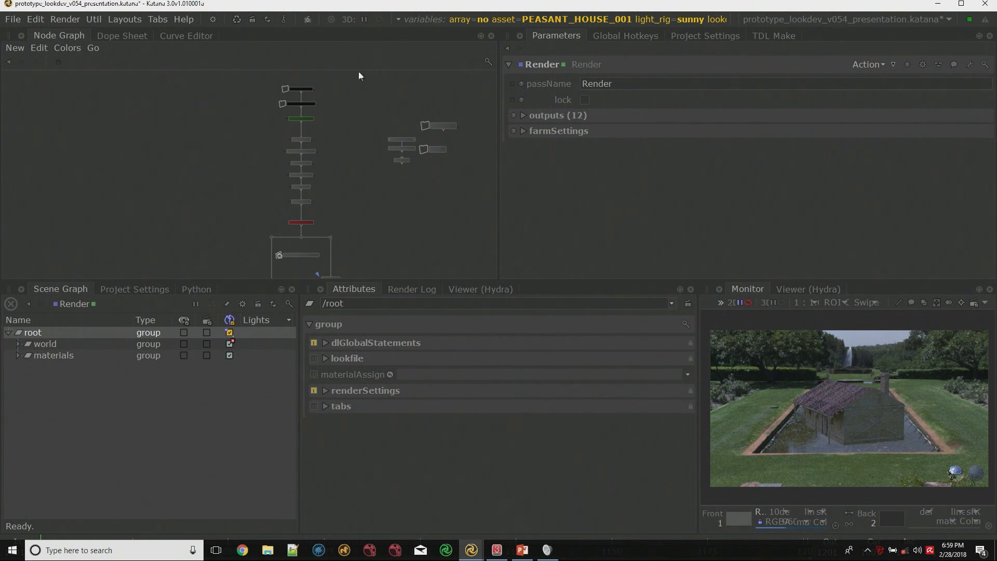
pyautogui.moveTo(349, 85); pyautogui.dragTo(349, 111, button='middle')
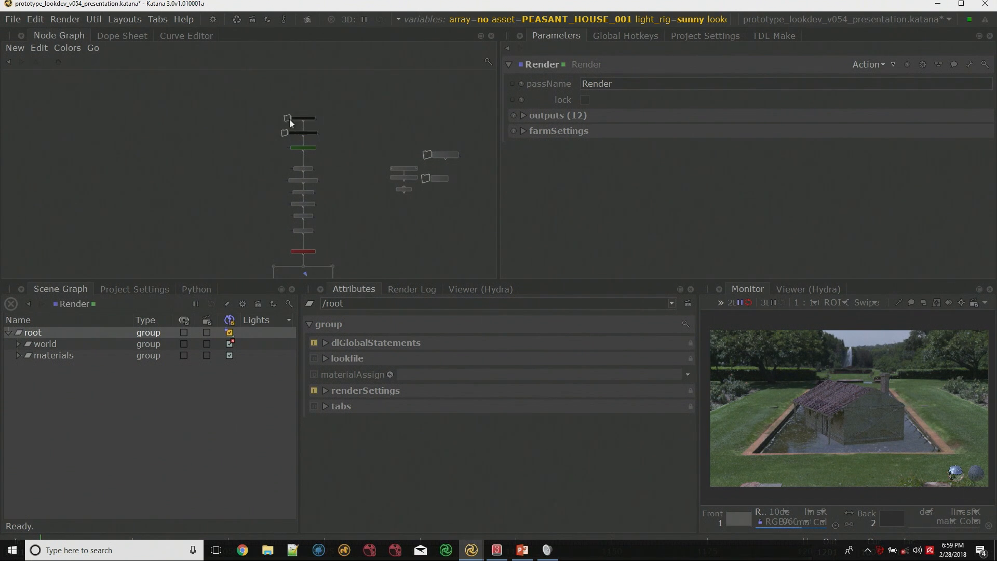
pyautogui.scroll(3, 290, 118)
pyautogui.moveTo(408, 98); pyautogui.dragTo(318, 161)
pyautogui.click(397, 132)
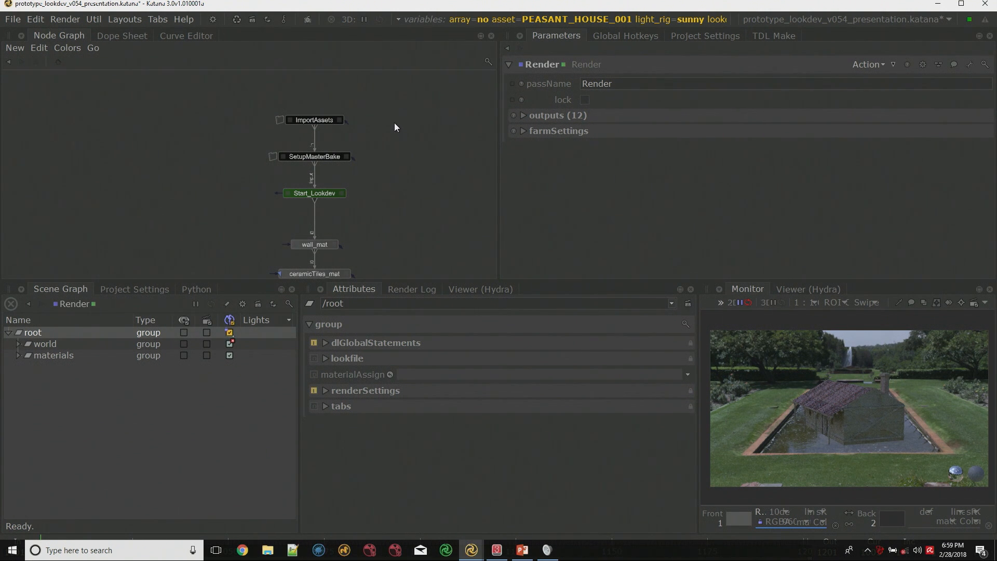
pyautogui.moveTo(413, 125); pyautogui.dragTo(367, 116, button='middle')
pyautogui.moveTo(364, 110); pyautogui.dragTo(217, 116)
pyautogui.moveTo(406, 110); pyautogui.dragTo(384, 109, button='middle')
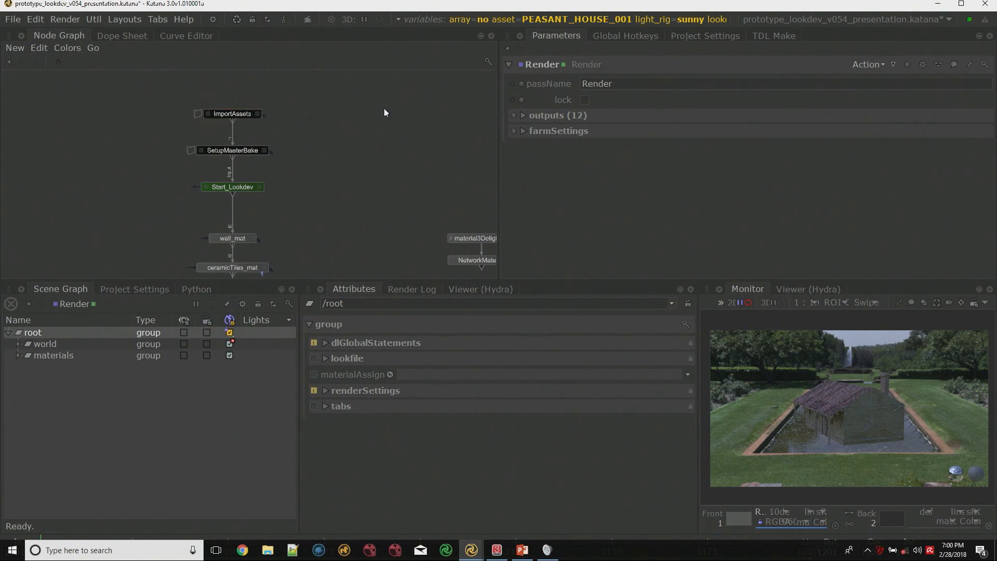
# Create an Importomatic node and place it beside the ImportAssets node.
pyautogui.press('Tab')
pyautogui.write('import')
pyautogui.press('Down')
pyautogui.press('Return')
pyautogui.click(349, 121)
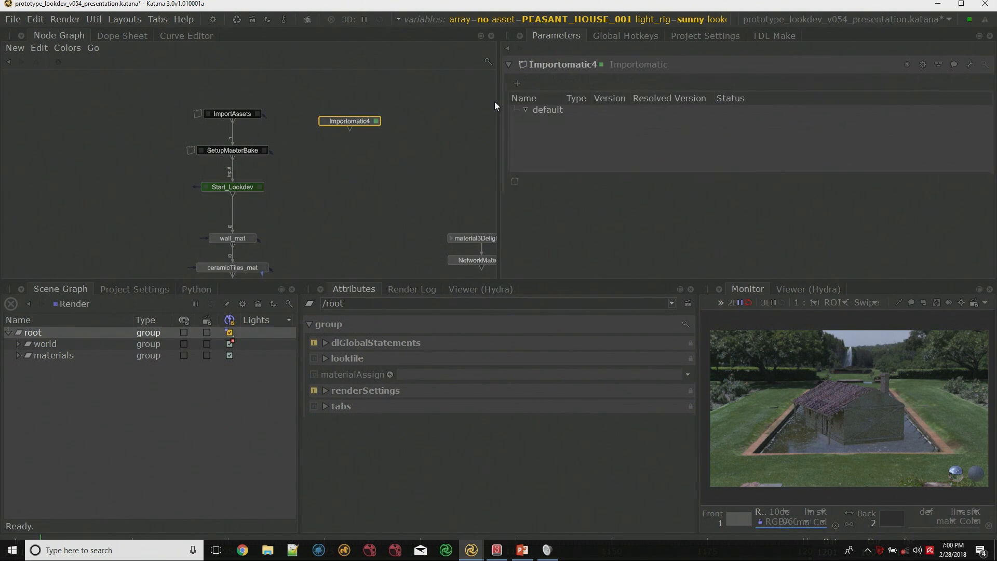
# Add the Alembic file HOUSE_002_v001.abc to the new Importomatic node three times.
pyautogui.click(517, 83)
pyautogui.click(540, 99)
pyautogui.click(403, 209)
pyautogui.click(743, 371)
pyautogui.click(516, 83)
pyautogui.click(535, 99)
pyautogui.click(496, 210)
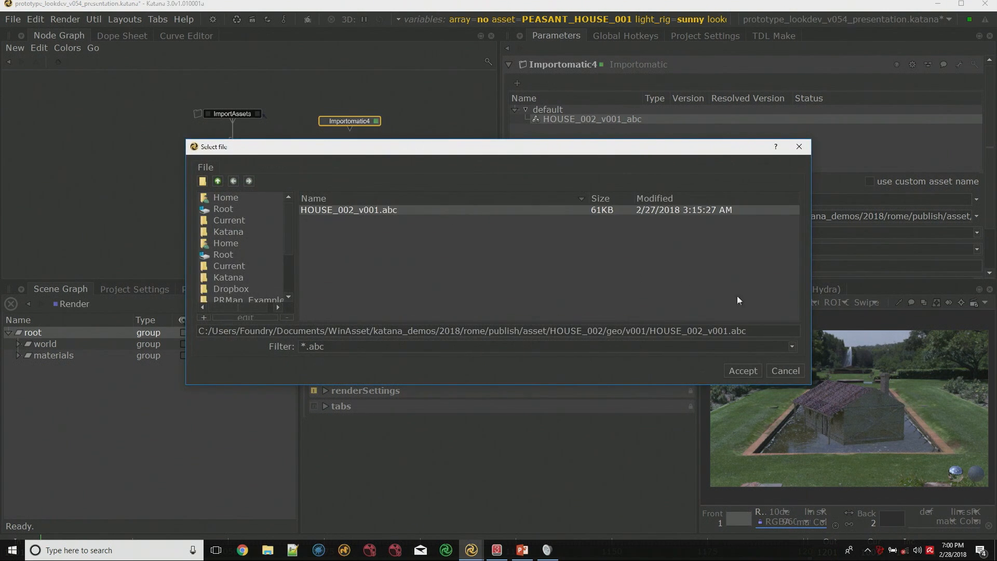
pyautogui.click(743, 371)
pyautogui.click(516, 83)
pyautogui.click(535, 100)
pyautogui.click(434, 211)
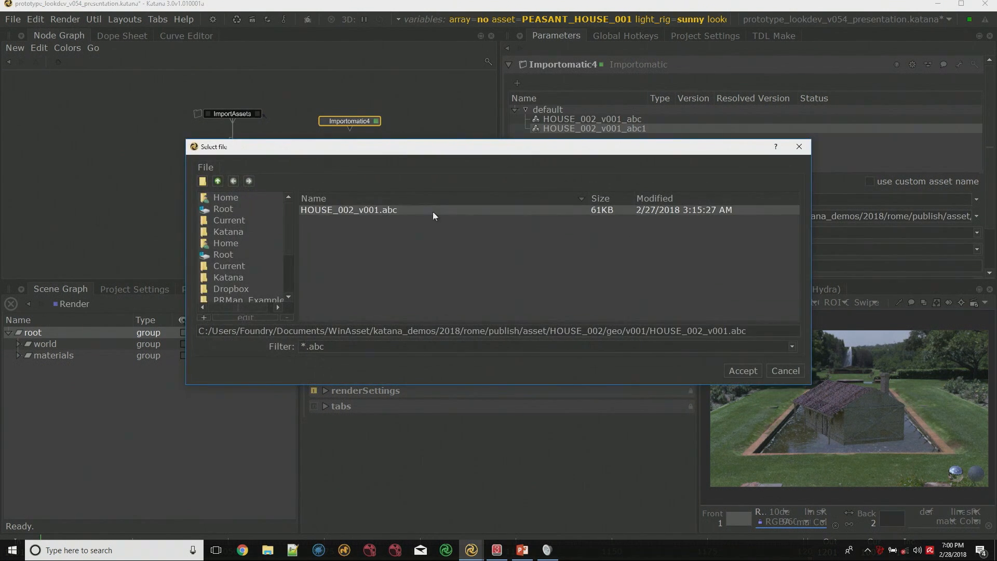
pyautogui.click(724, 370)
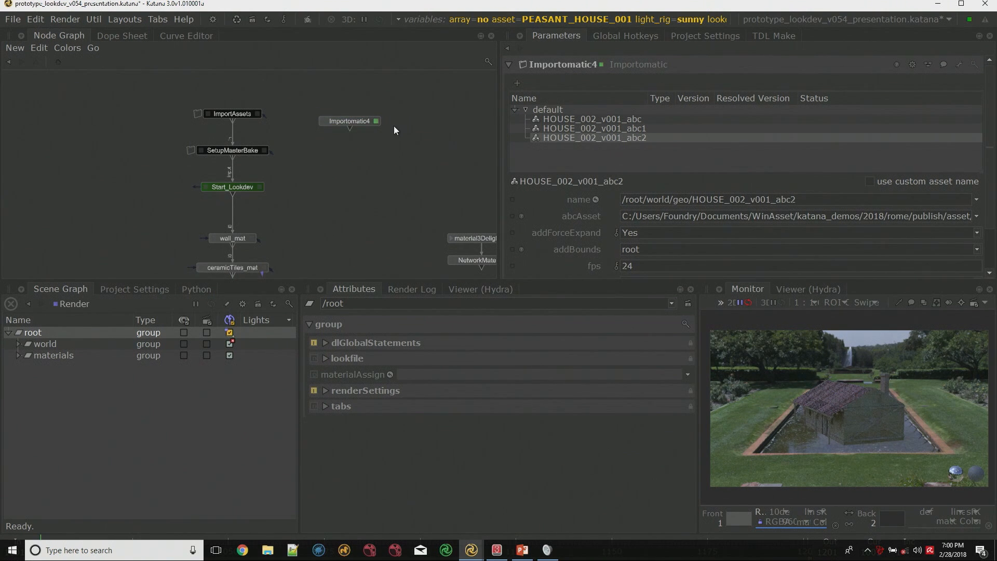
# Look inside the Importomatic group and its nested group, open the HOUSE_002_v001_abc node's parameters, and return to the top level.
pyautogui.keyDown('ctrl'); pyautogui.middleClick(372, 120); pyautogui.keyUp('ctrl')
pyautogui.keyDown('ctrl'); pyautogui.middleClick(268, 171); pyautogui.keyUp('ctrl')
pyautogui.moveTo(244, 119); pyautogui.dragTo(258, 160, button='middle')
pyautogui.moveTo(152, 115); pyautogui.dragTo(173, 197)
pyautogui.hotkey('alt', 'e')
pyautogui.keyDown('ctrl'); pyautogui.middleClick(182, 167); pyautogui.keyUp('ctrl')
pyautogui.moveTo(217, 121); pyautogui.dragTo(281, 205)
pyautogui.click(58, 62)
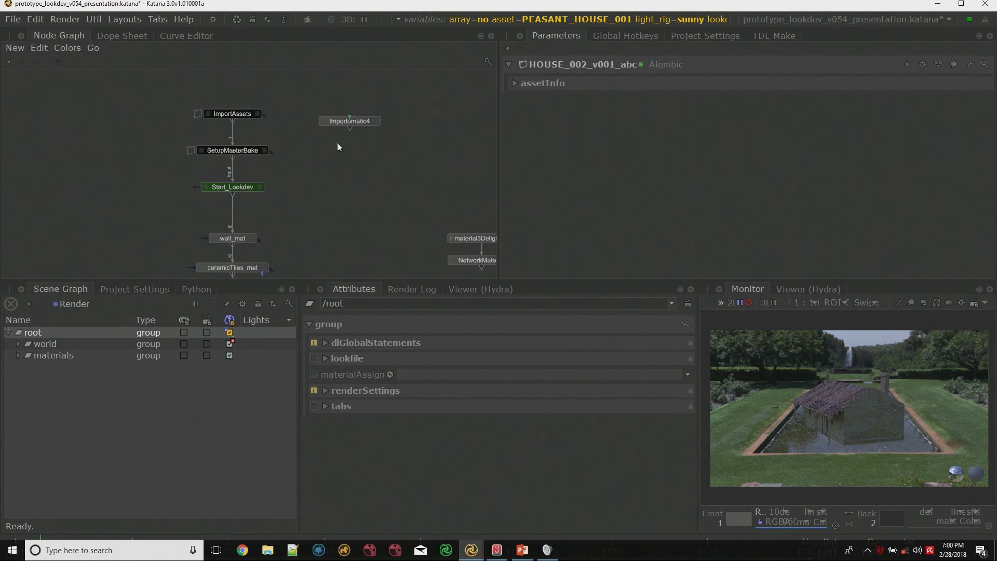
# Enter the Importomatic's nested group again, show the Merge node's scene graph and parameters, and return to the top level.
pyautogui.keyDown('ctrl'); pyautogui.middleClick(363, 119); pyautogui.keyUp('ctrl')
pyautogui.keyDown('ctrl'); pyautogui.middleClick(259, 175); pyautogui.keyUp('ctrl')
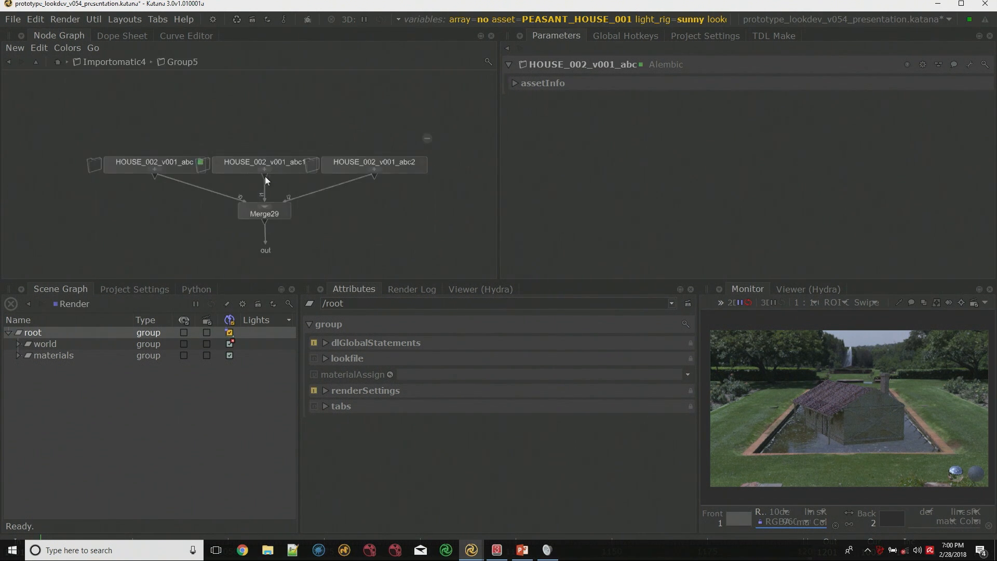
pyautogui.click(265, 213)
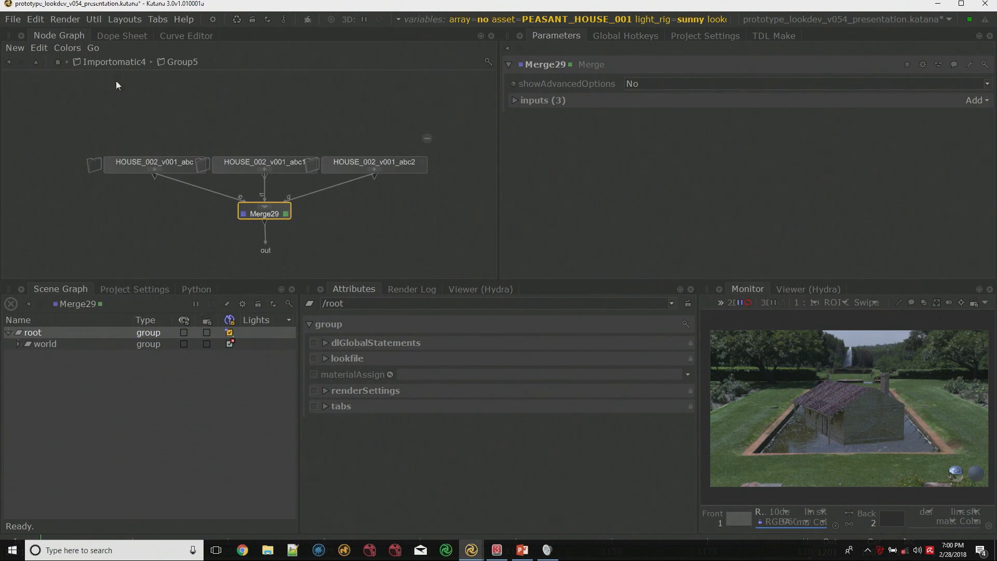
pyautogui.click(58, 64)
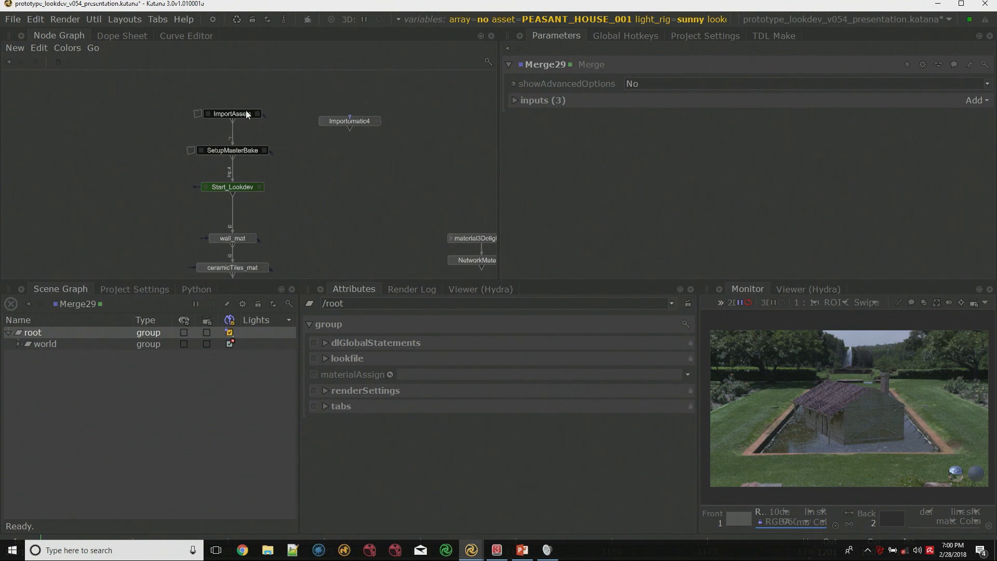
# Enter the ImportAssets group and examine its row of INPUT nodes, the Merge node and the two VariableSwitch nodes.
pyautogui.scroll(2, 248, 116)
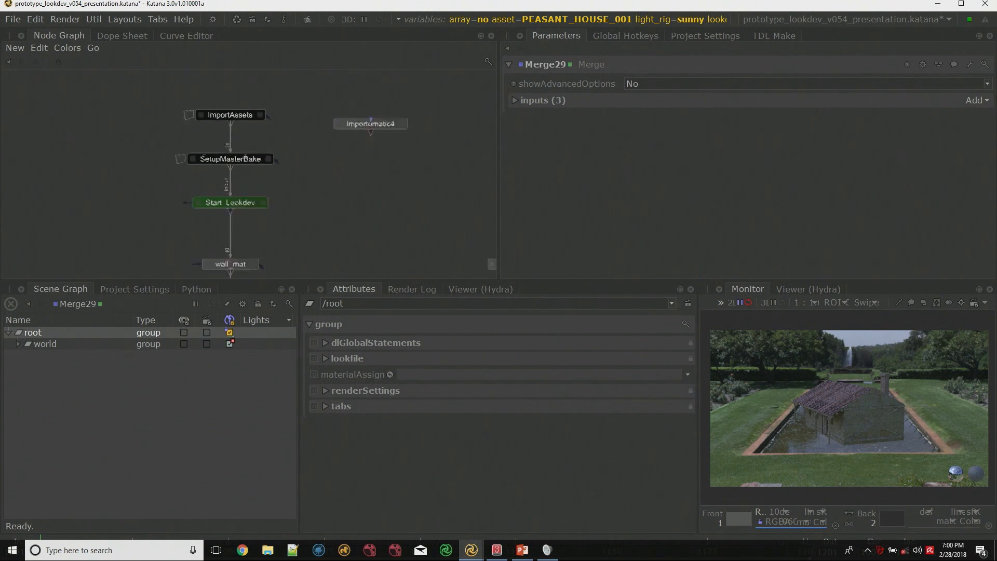
pyautogui.keyDown('ctrl'); pyautogui.middleClick(250, 119); pyautogui.keyUp('ctrl')
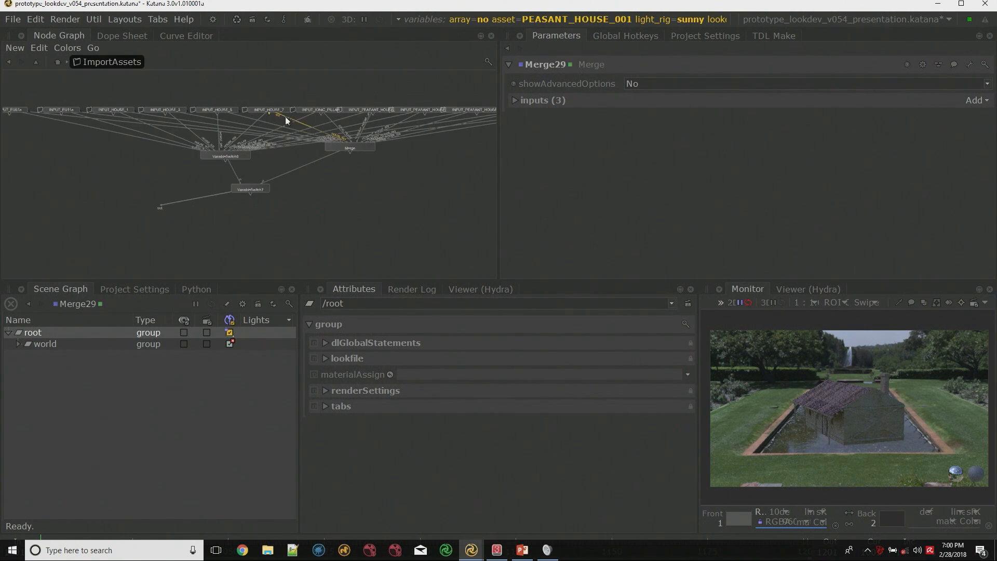
pyautogui.scroll(-3, 430, 154)
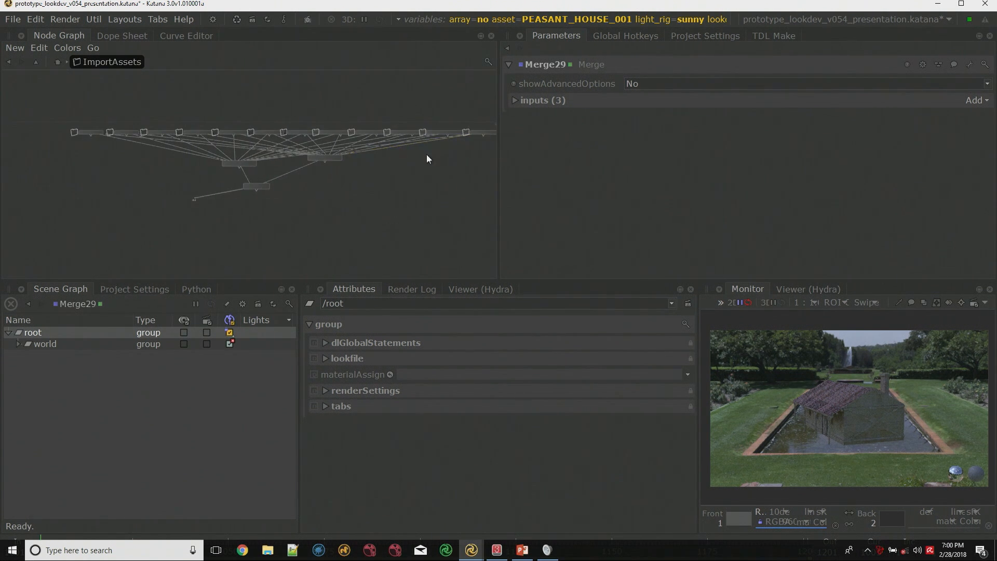
pyautogui.moveTo(47, 113); pyautogui.dragTo(445, 148)
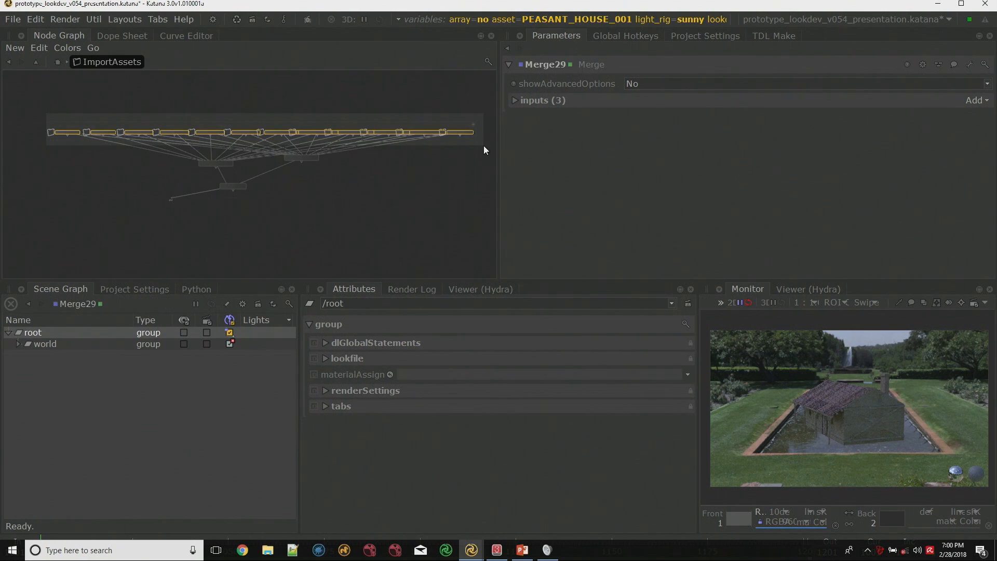
pyautogui.scroll(1, 308, 172)
pyautogui.scroll(3, 304, 164)
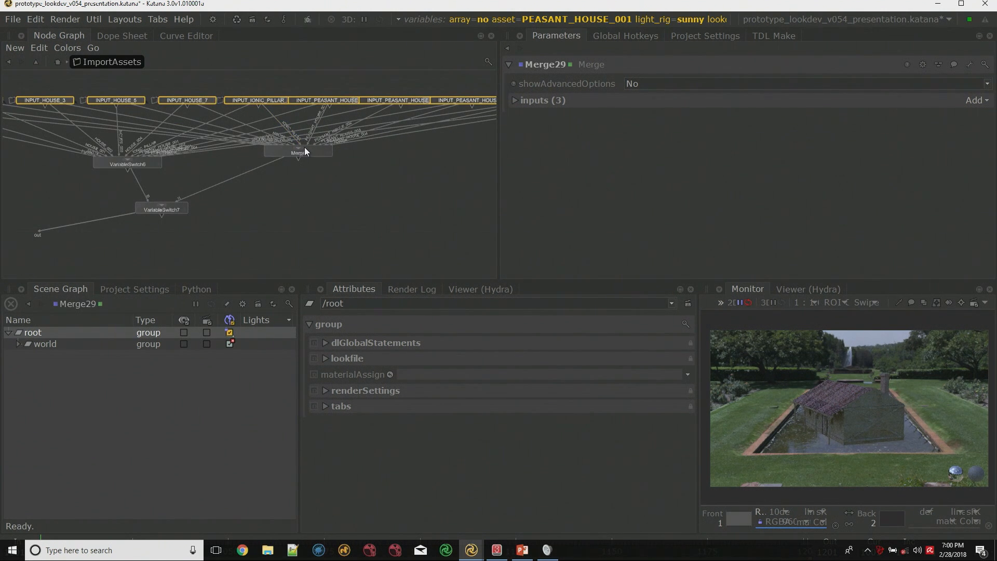
pyautogui.moveTo(238, 245); pyautogui.dragTo(114, 157)
pyautogui.click(191, 172)
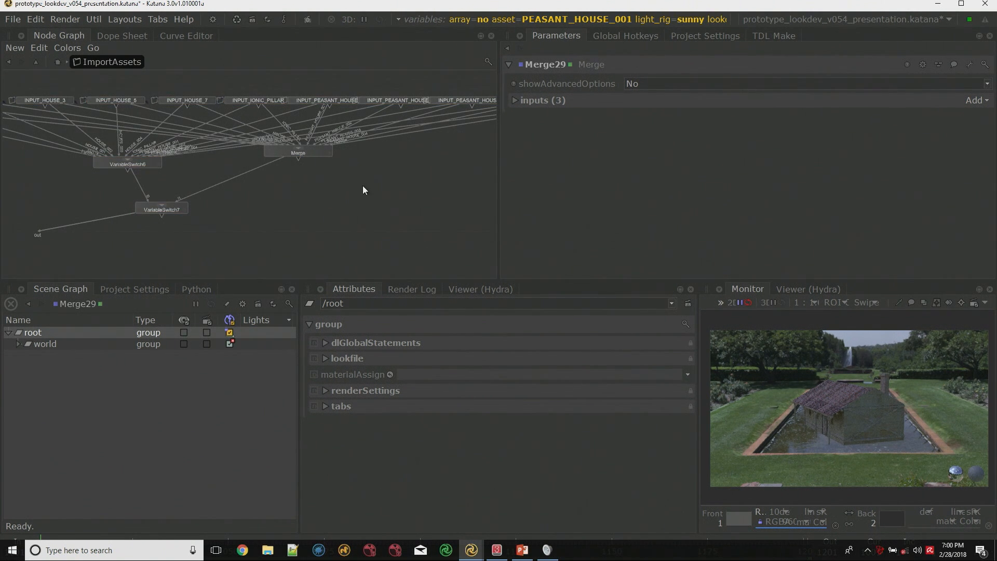
# Bring up the graph state variables prompt and set the asset variable to all.
pyautogui.hotkey('alt', 'v')
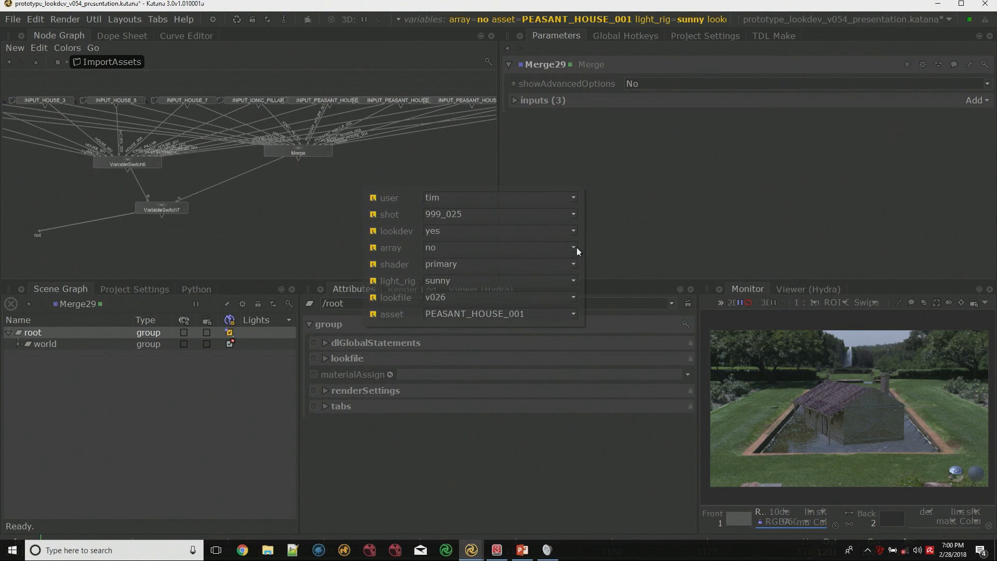
pyautogui.click(569, 313)
pyautogui.click(491, 327)
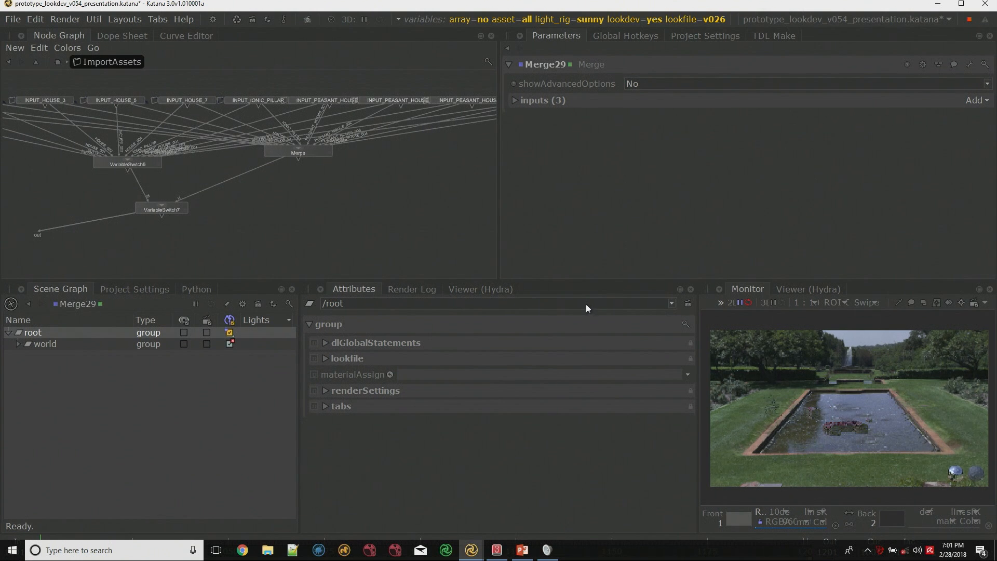
# Open the Hydra viewer, fully expand world in the scene graph, and frame the merged HOUSE_002 geometry.
pyautogui.click(469, 289)
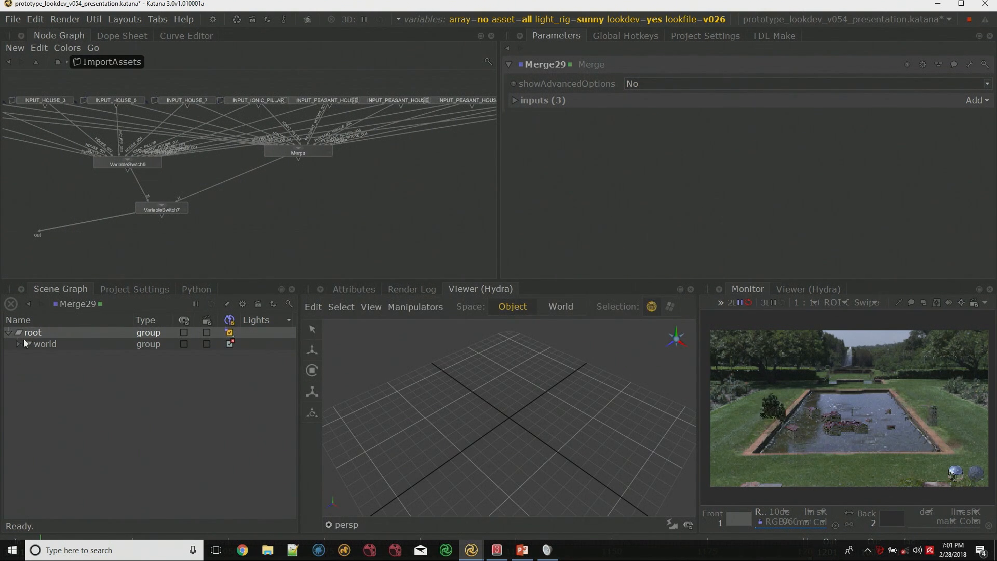
pyautogui.click(40, 345)
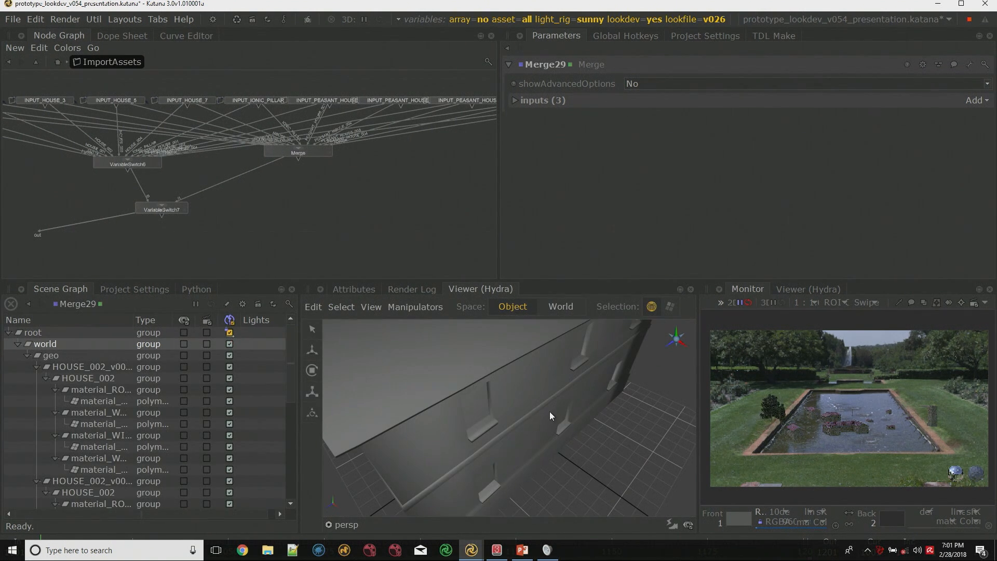
pyautogui.press('f')
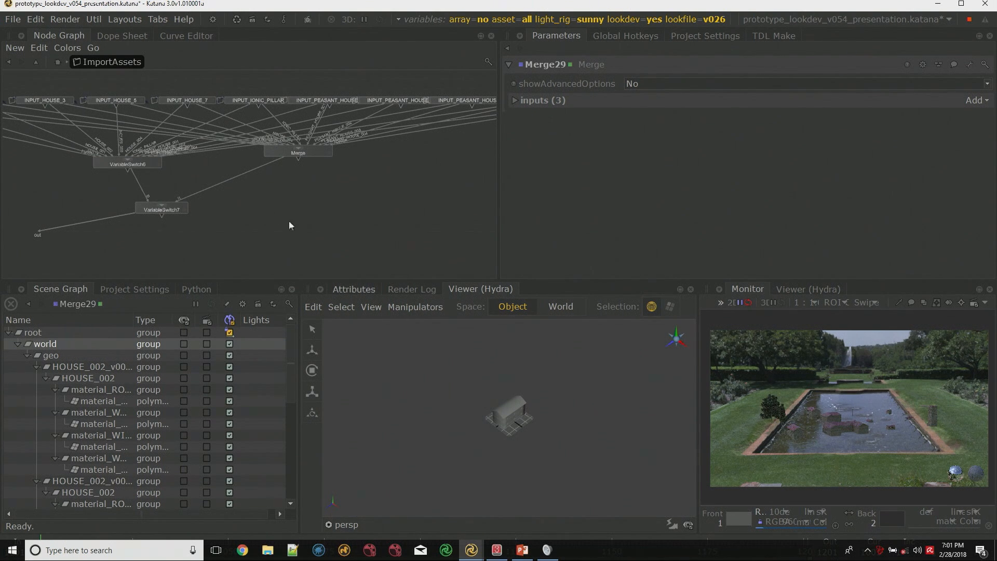
# Show the scene graph and parameters of VariableSwitch7 and fully expand its asset group to display the geometry.
pyautogui.click(161, 210)
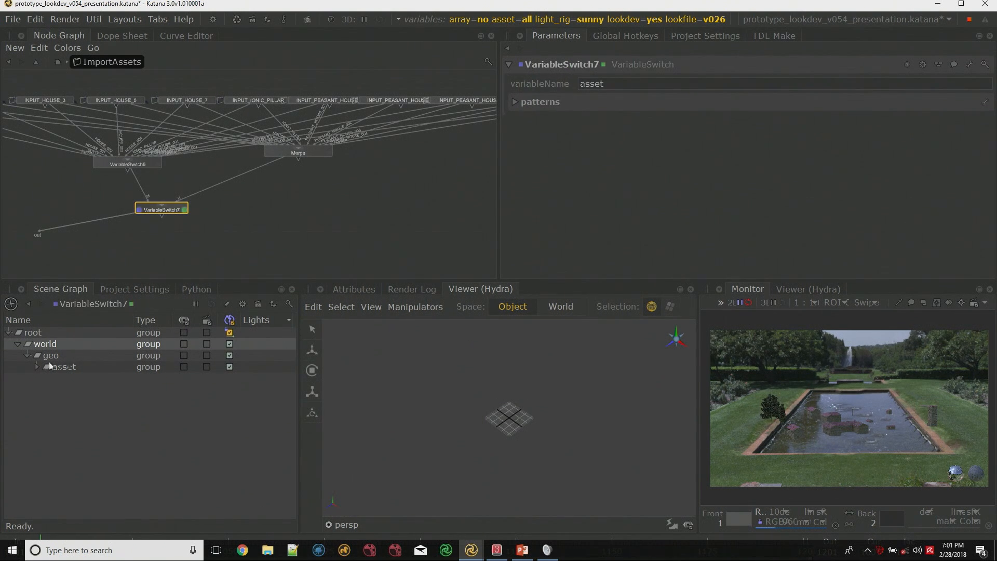
pyautogui.click(57, 367)
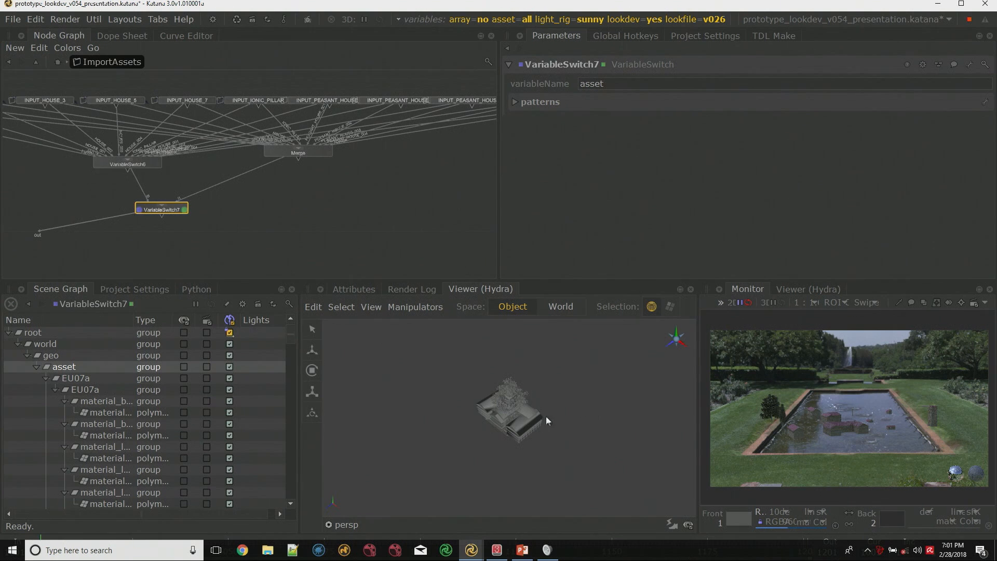
pyautogui.scroll(-1, 366, 221)
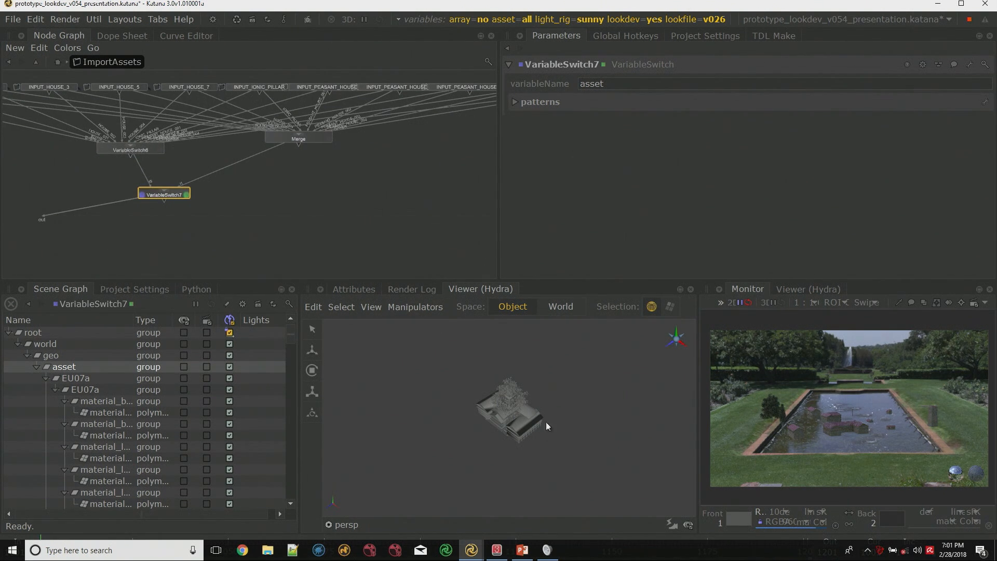
# Bring up the asset variable prompt over the node graph and set the variable to EU11a.
pyautogui.moveTo(206, 157); pyautogui.dragTo(261, 162, button='middle')
pyautogui.click(320, 201)
pyautogui.press('v')
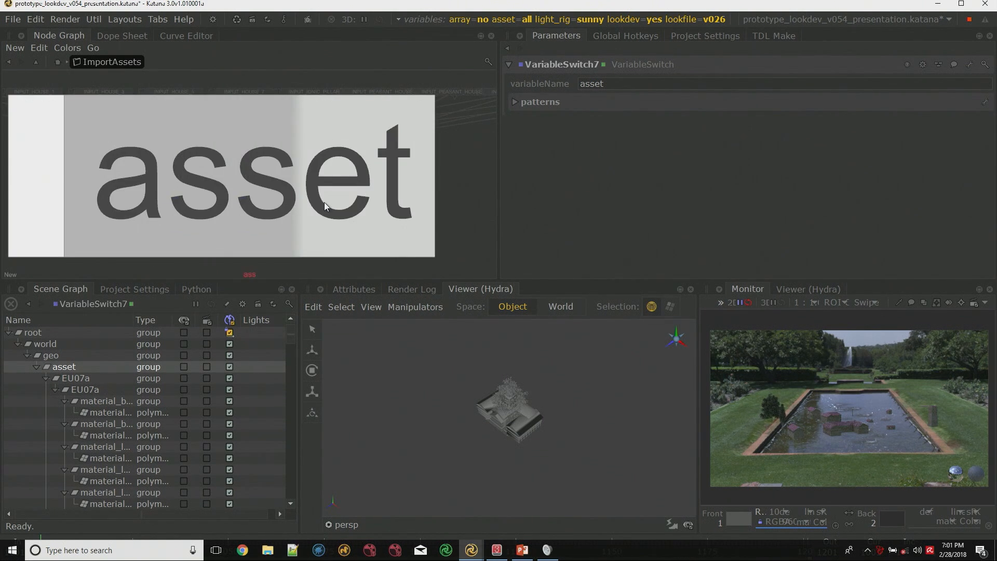
pyautogui.press('Down')
pyautogui.press('Down')
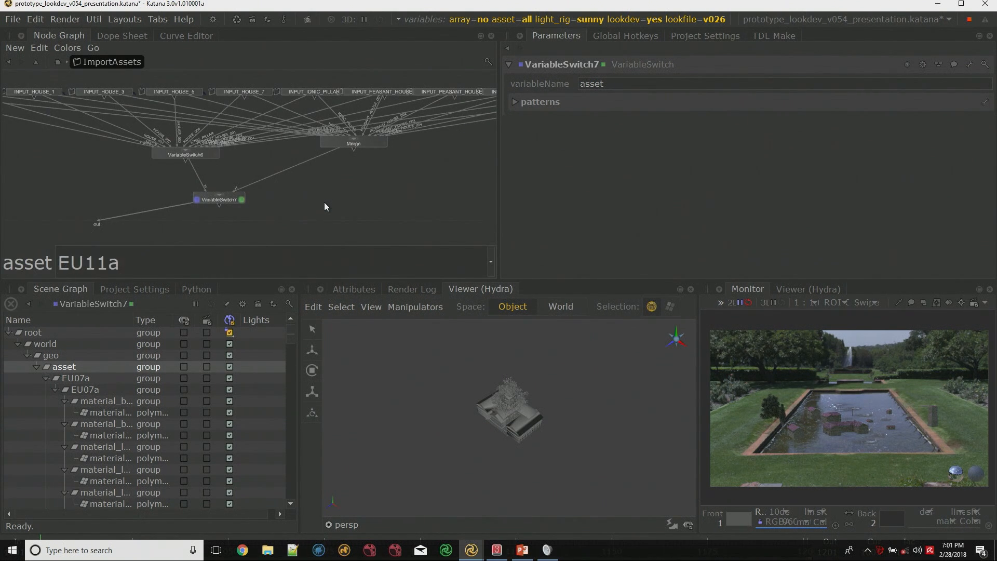
pyautogui.press('Return')
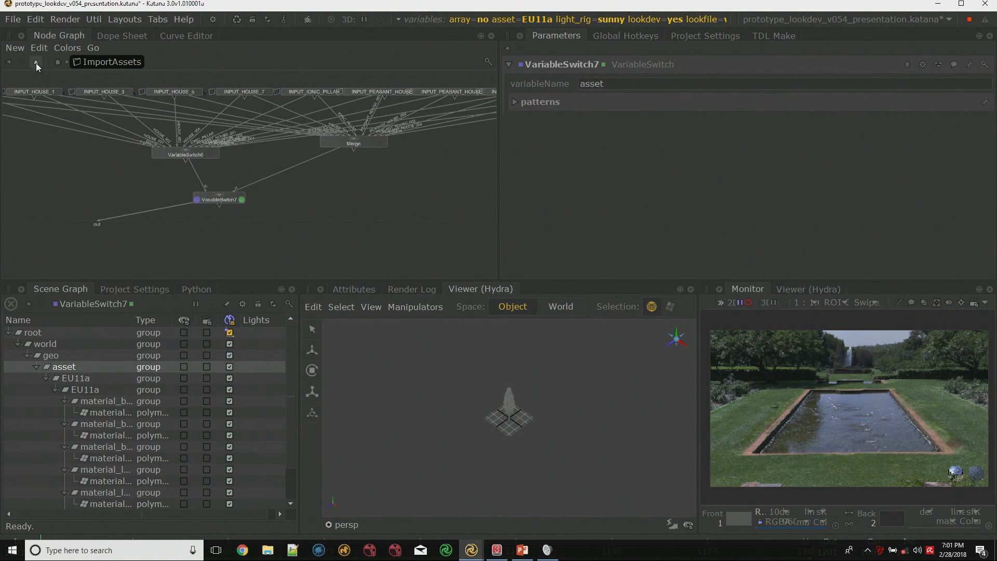
# Leave ImportAssets, enter the SetupMasterBake group, and examine its lookdev branch and its masterBake branch.
pyautogui.click(36, 62)
pyautogui.moveTo(288, 198); pyautogui.dragTo(294, 182, button='middle')
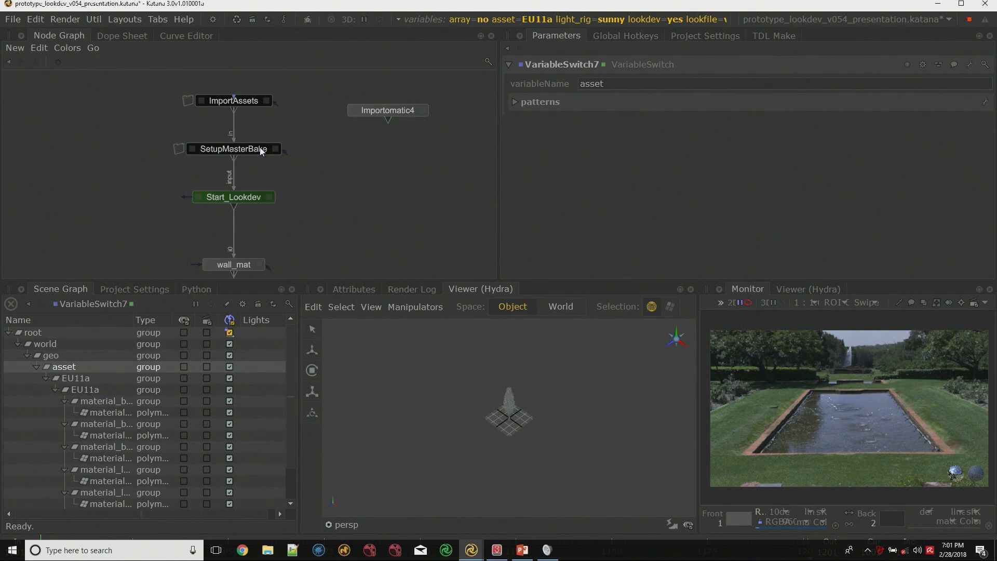
pyautogui.scroll(1, 269, 151)
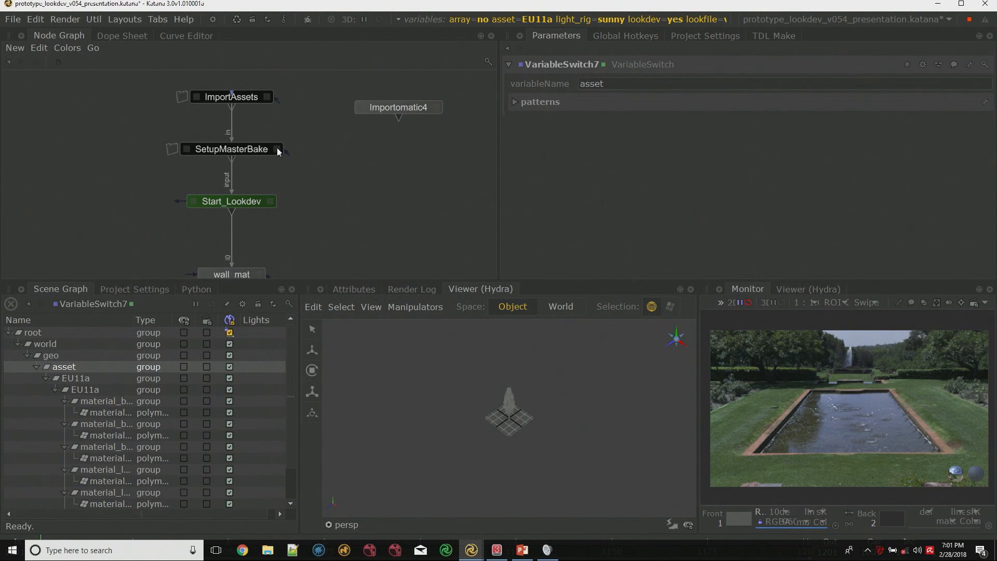
pyautogui.keyDown('ctrl'); pyautogui.middleClick(263, 148); pyautogui.keyUp('ctrl')
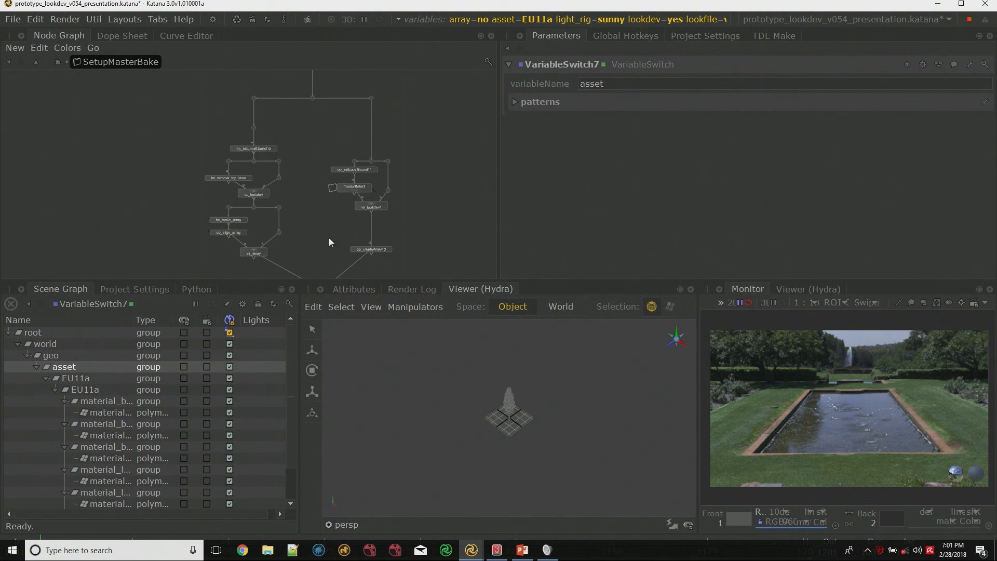
pyautogui.moveTo(290, 121); pyautogui.dragTo(381, 252)
pyautogui.moveTo(266, 193); pyautogui.dragTo(267, 167, button='middle')
pyautogui.scroll(2, 210, 117)
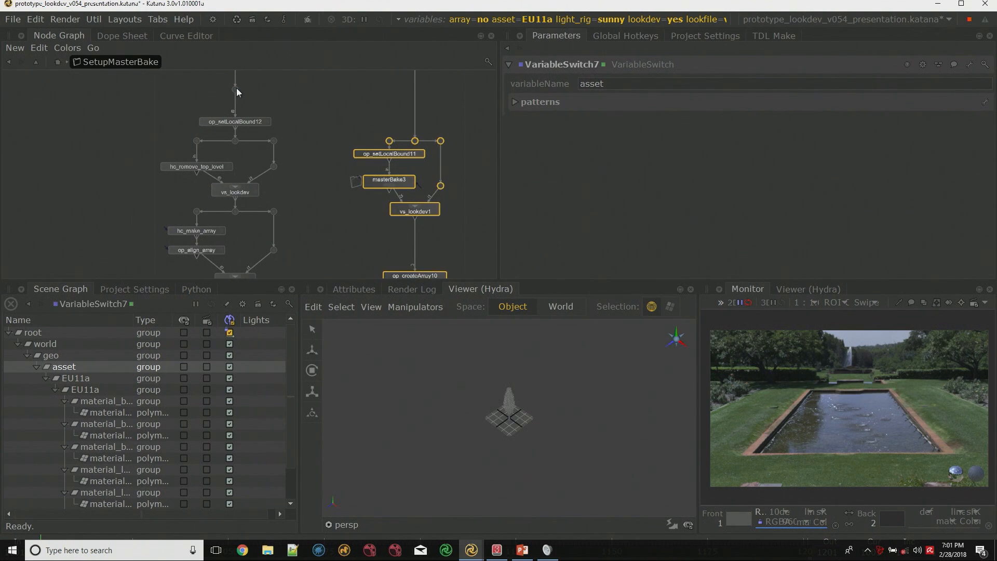
# View the scene at the dot above op_setLocalBound12 and inspect the bound attributes of both EU11a levels and the asset group.
pyautogui.click(235, 89)
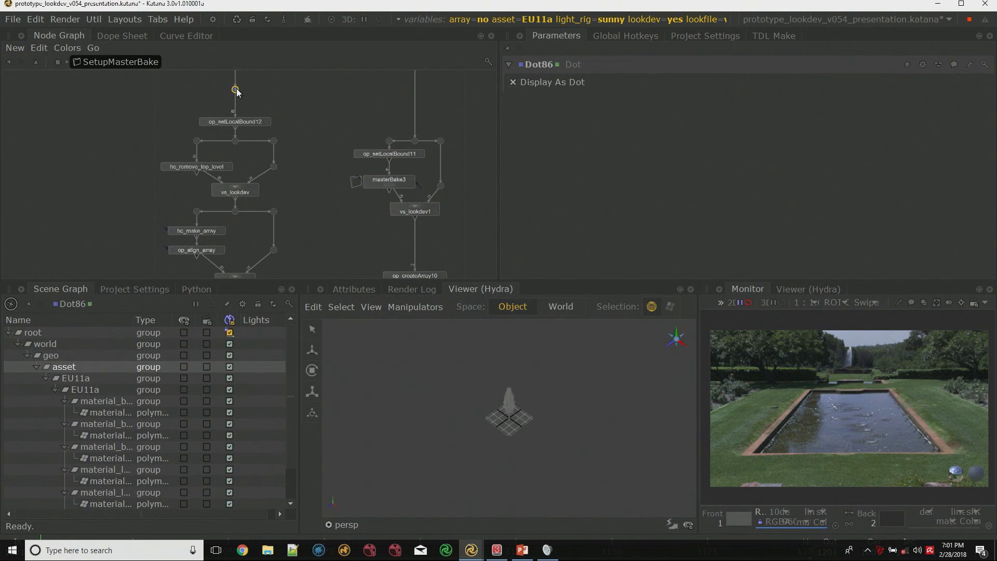
pyautogui.click(100, 389)
pyautogui.click(351, 289)
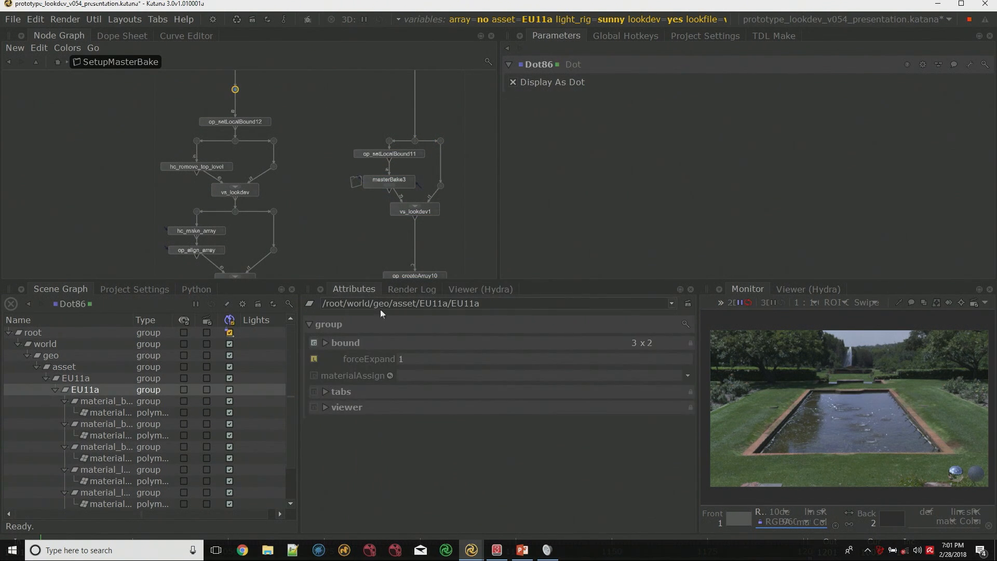
pyautogui.click(346, 343)
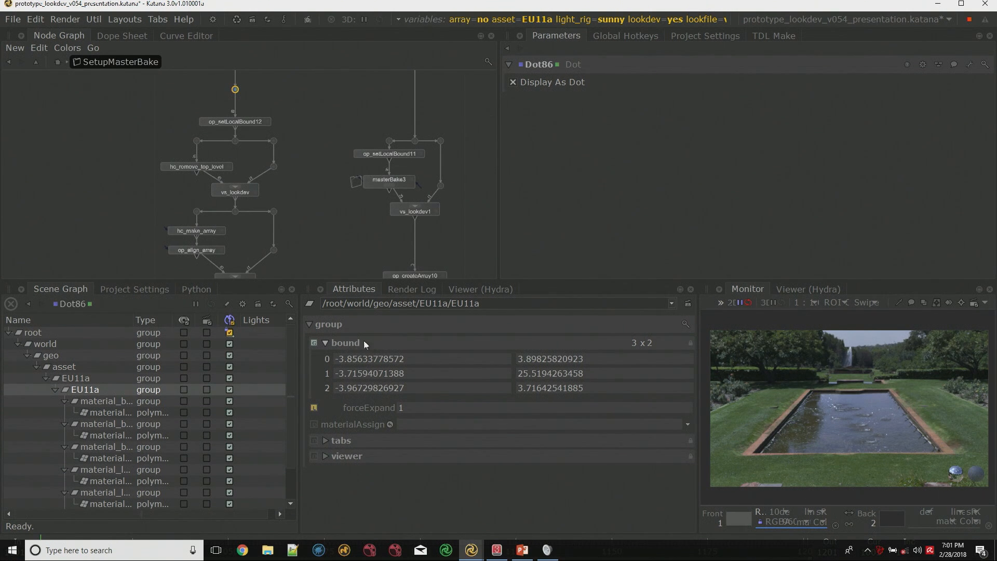
pyautogui.click(107, 377)
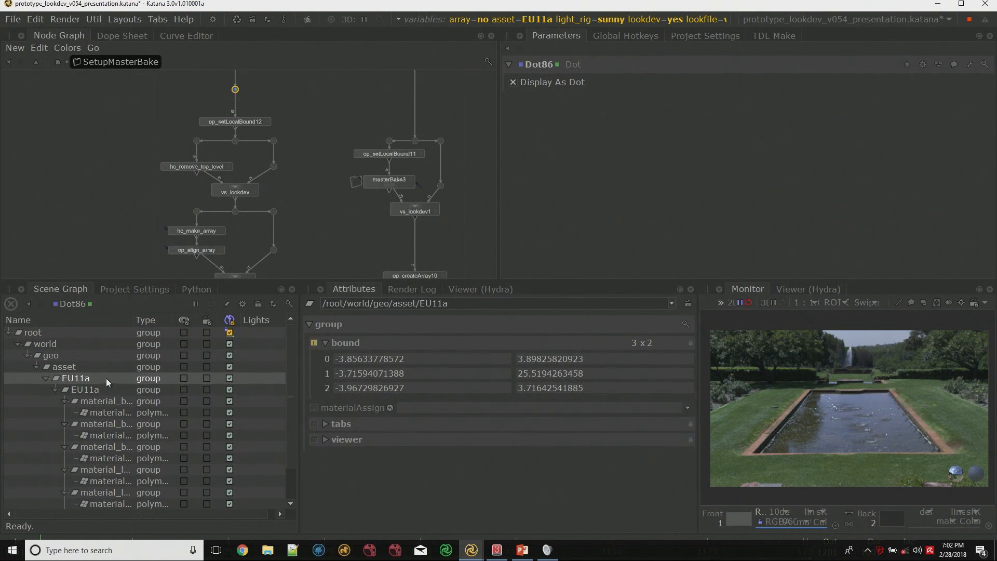
pyautogui.click(82, 366)
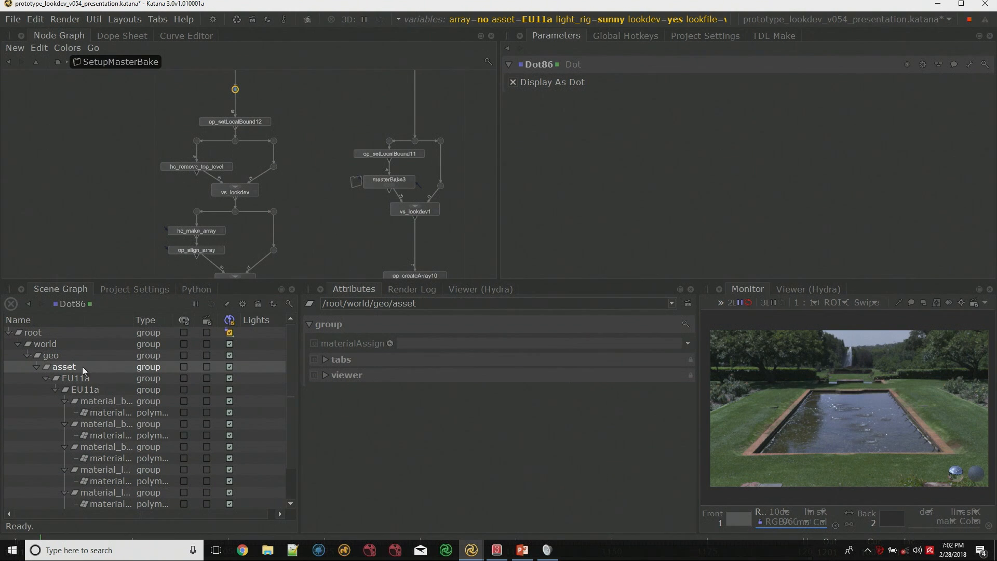
# Select the inner EU11a location and view its attributes at the op_setLocalBound12 node.
pyautogui.click(105, 390)
pyautogui.scroll(1, 210, 107)
pyautogui.click(205, 121)
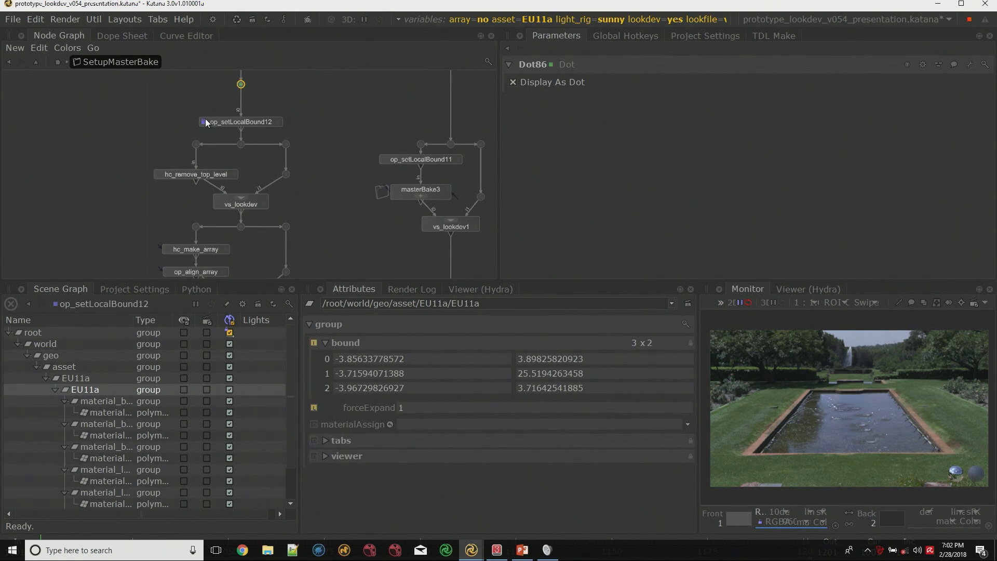
# View the scene at hc_remove_top_level and examine the lookdev branch's array nodes below it.
pyautogui.click(158, 174)
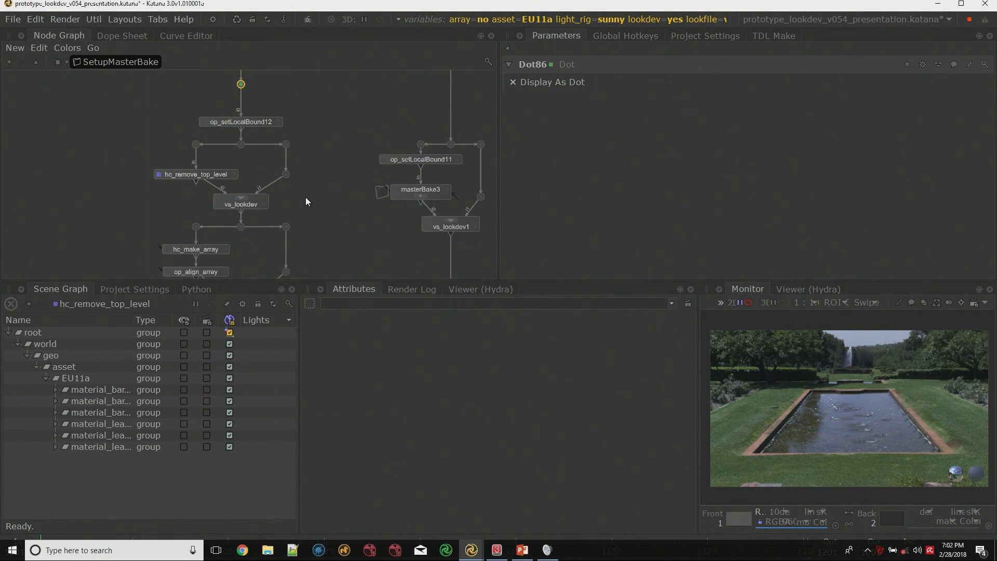
pyautogui.moveTo(276, 203); pyautogui.dragTo(278, 149, button='middle')
pyautogui.scroll(-1, 279, 150)
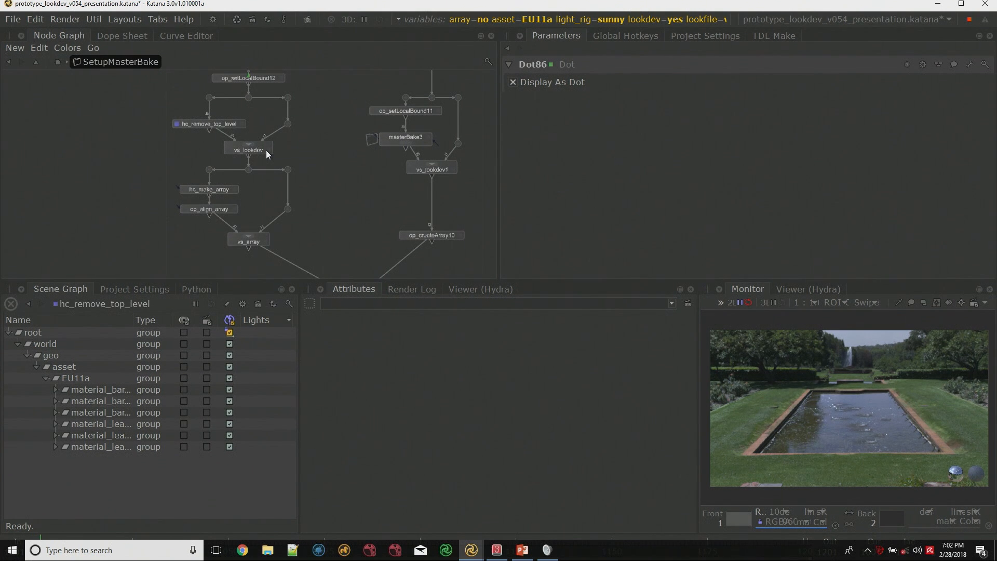
pyautogui.moveTo(272, 154); pyautogui.dragTo(254, 143, button='middle')
pyautogui.scroll(1, 254, 143)
pyautogui.moveTo(107, 152); pyautogui.dragTo(303, 258)
# Show the Hydra viewer and, back at the top-level node graph, set the array variable to yes.
pyautogui.click(476, 291)
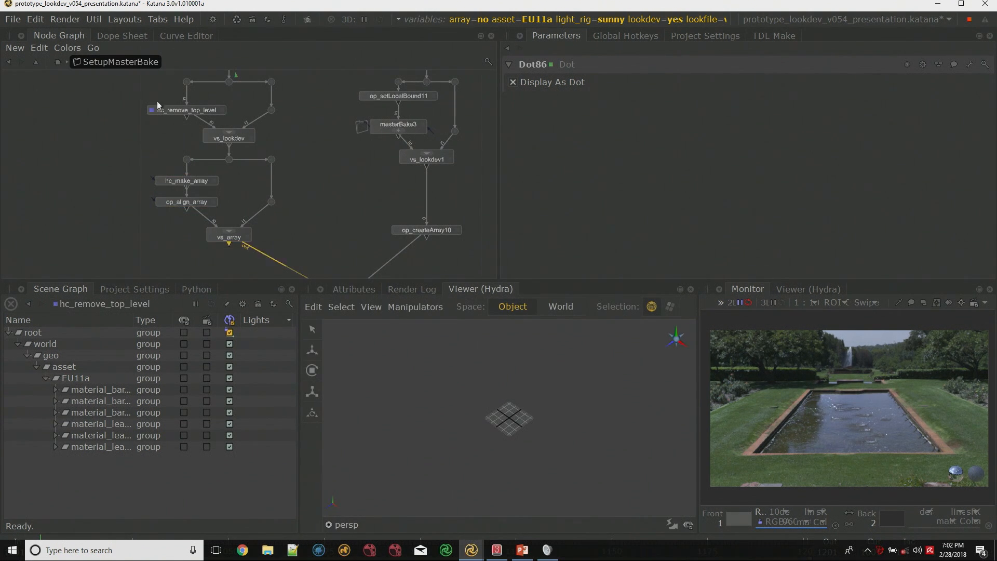
pyautogui.click(37, 62)
pyautogui.press('v')
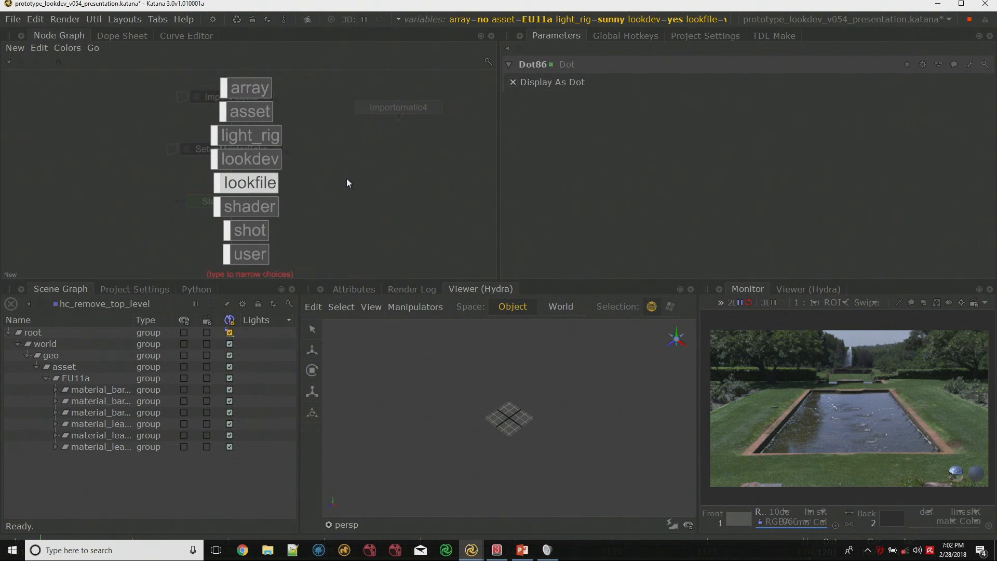
pyautogui.click(264, 88)
pyautogui.write('yes')
pyautogui.press('Return')
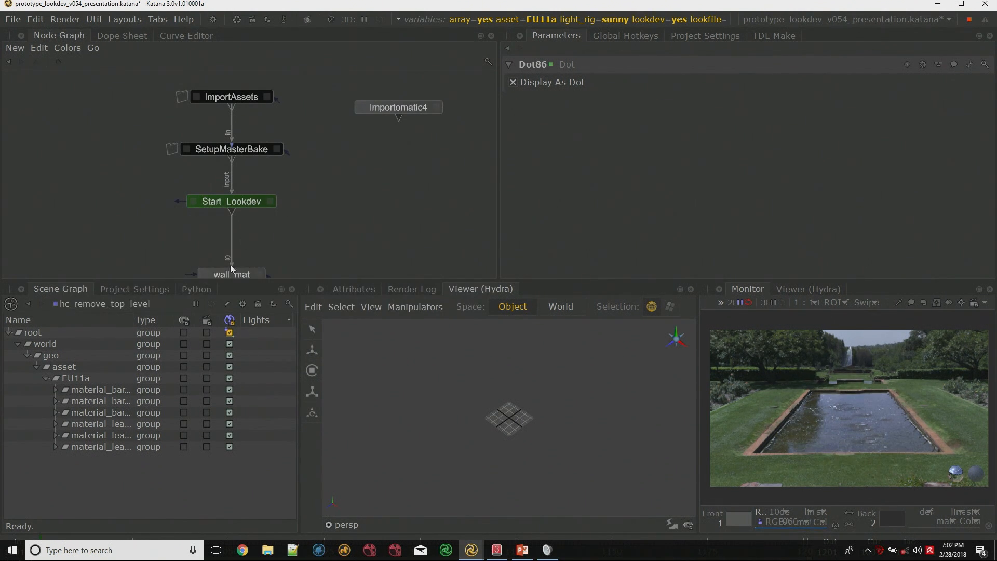
# View the scene at SetupMasterBake with its parameters open, and select locations EU11a_0000 through EU11a_0008.
pyautogui.doubleClick(258, 150)
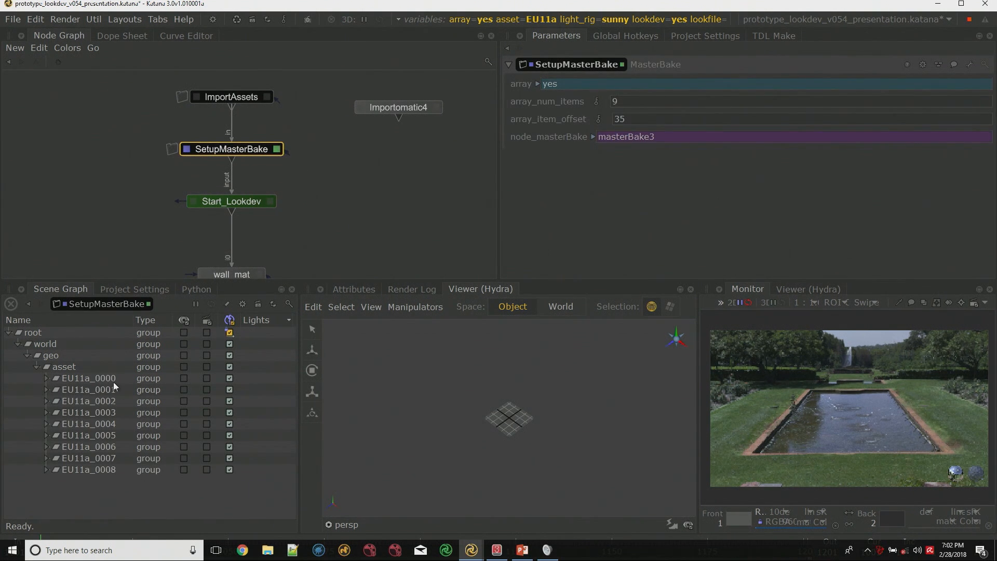
pyautogui.moveTo(103, 471); pyautogui.dragTo(108, 381)
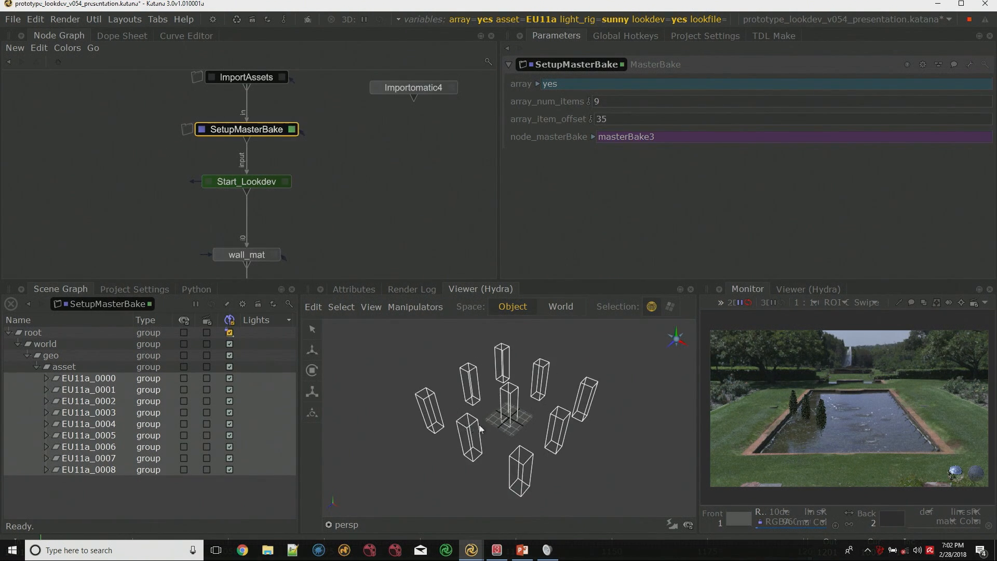
# View the scene at the Render node and look through the turntable camera in the Hydra viewer.
pyautogui.scroll(-4, 400, 195)
pyautogui.moveTo(407, 219); pyautogui.dragTo(399, 90, button='middle')
pyautogui.moveTo(374, 244); pyautogui.dragTo(352, 161, button='middle')
pyautogui.scroll(3, 347, 234)
pyautogui.click(373, 216)
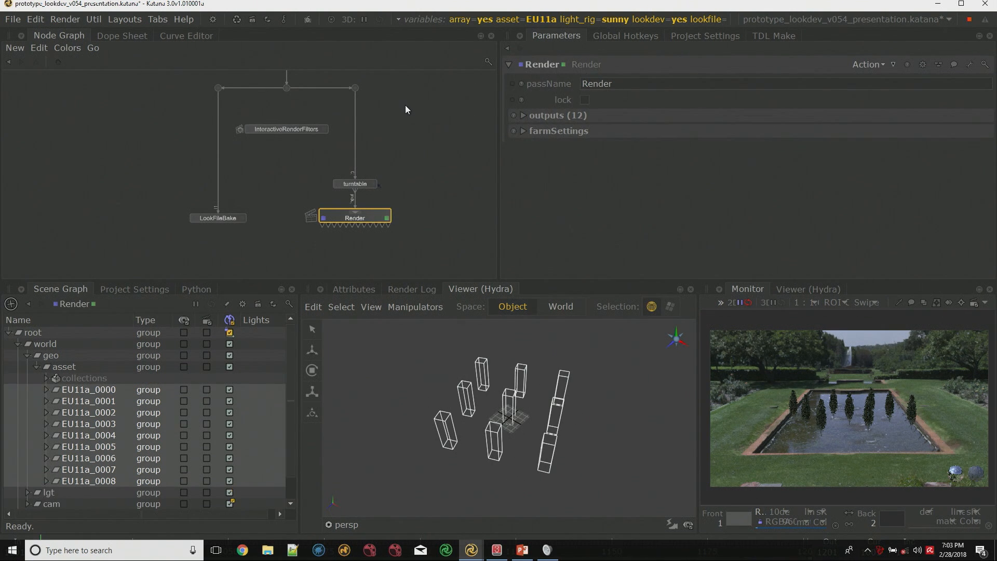
pyautogui.click(350, 525)
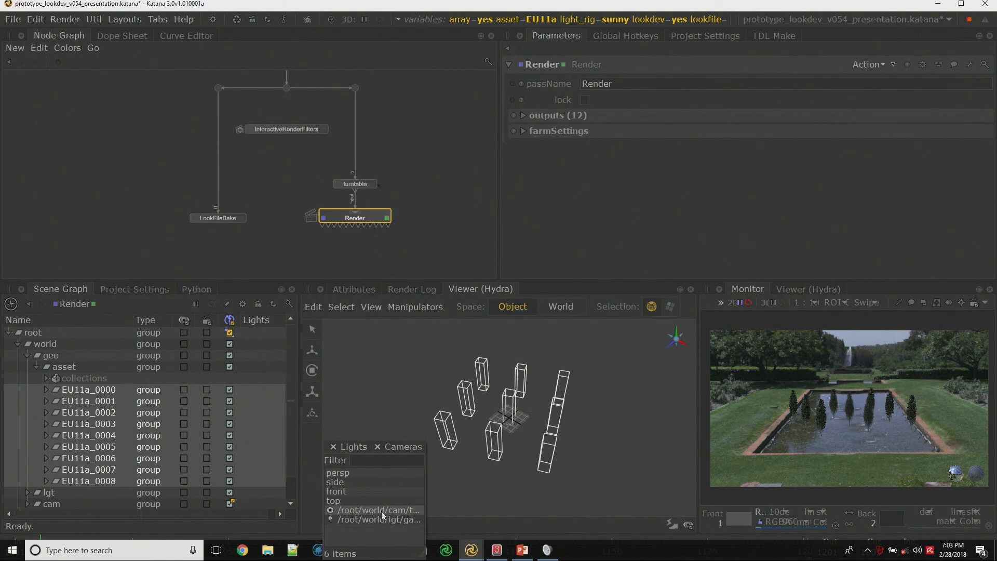
pyautogui.click(381, 511)
# Set SetupMasterBake's array_num_items to 25, and follow that with a value of 35.
pyautogui.scroll(-4, 363, 156)
pyautogui.moveTo(332, 74); pyautogui.dragTo(347, 121, button='middle')
pyautogui.scroll(2, 338, 108)
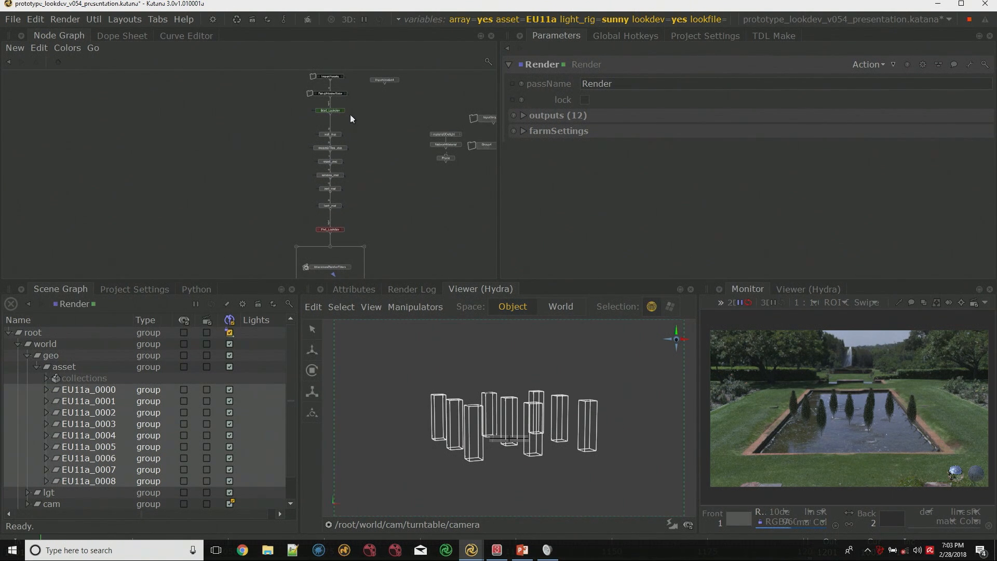
pyautogui.moveTo(334, 91); pyautogui.dragTo(332, 136, button='middle')
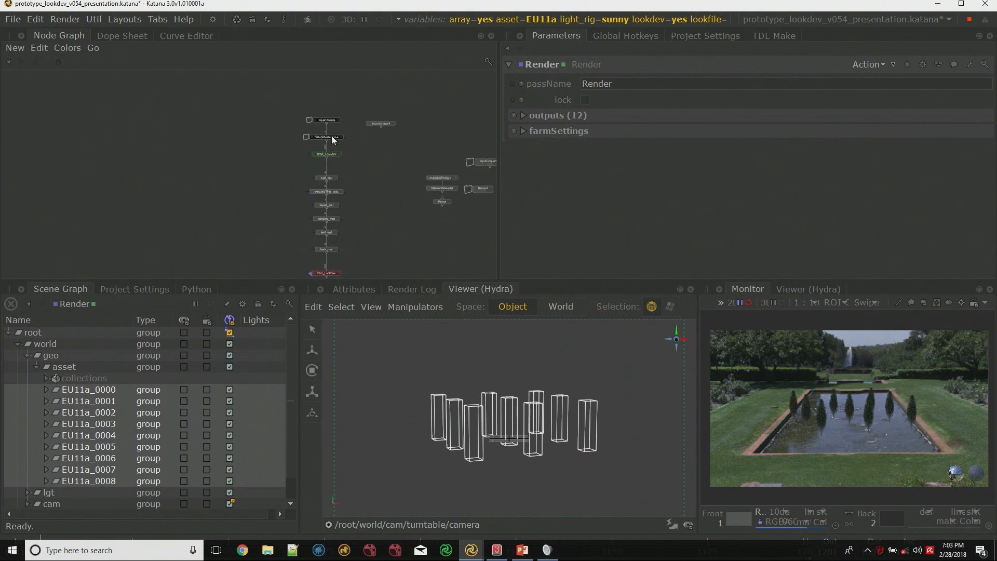
pyautogui.scroll(3, 332, 136)
pyautogui.doubleClick(340, 139)
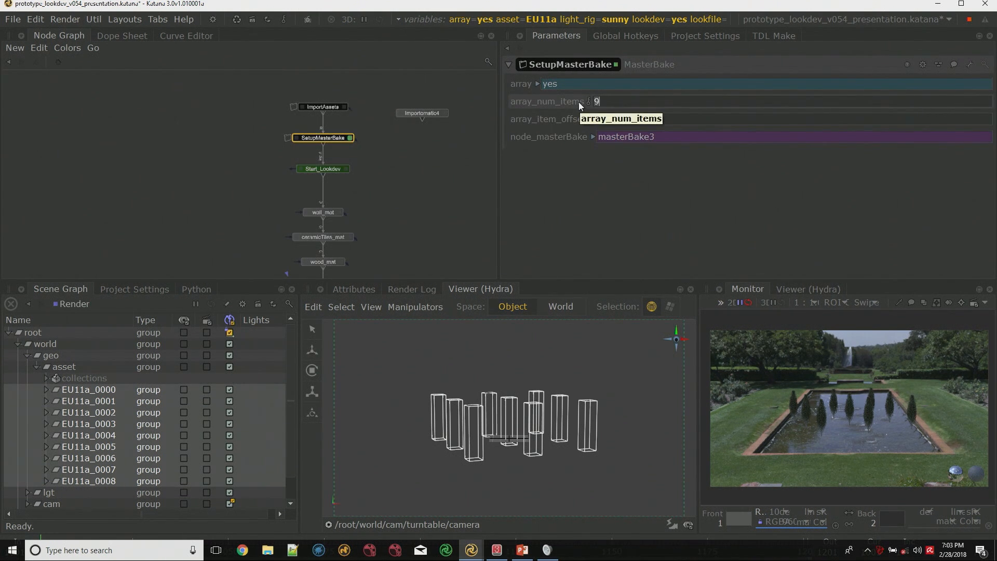
pyautogui.press('Return')
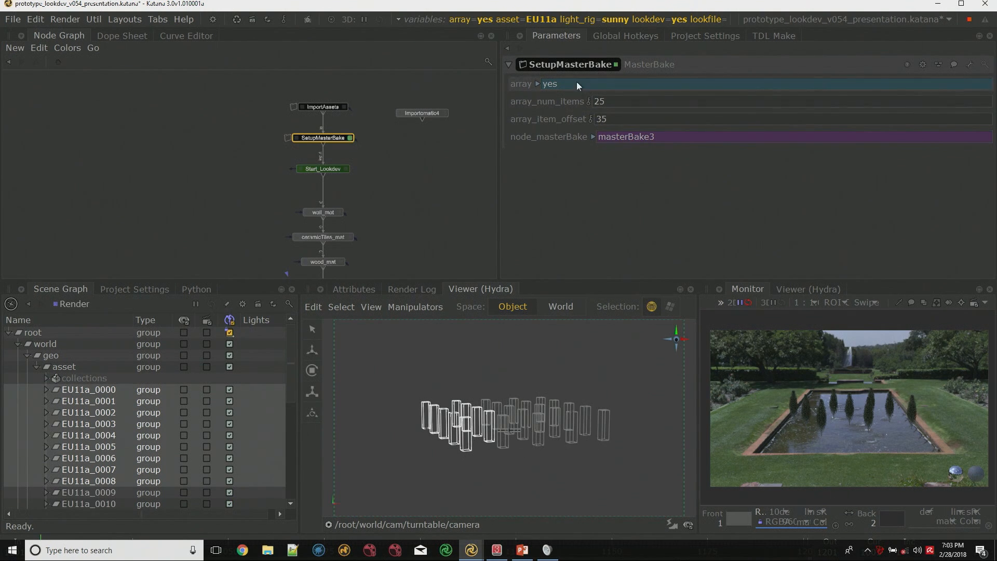
pyautogui.doubleClick(590, 98)
pyautogui.write('3')
pyautogui.press('Return')
pyautogui.moveTo(420, 164); pyautogui.dragTo(426, 174, button='middle')
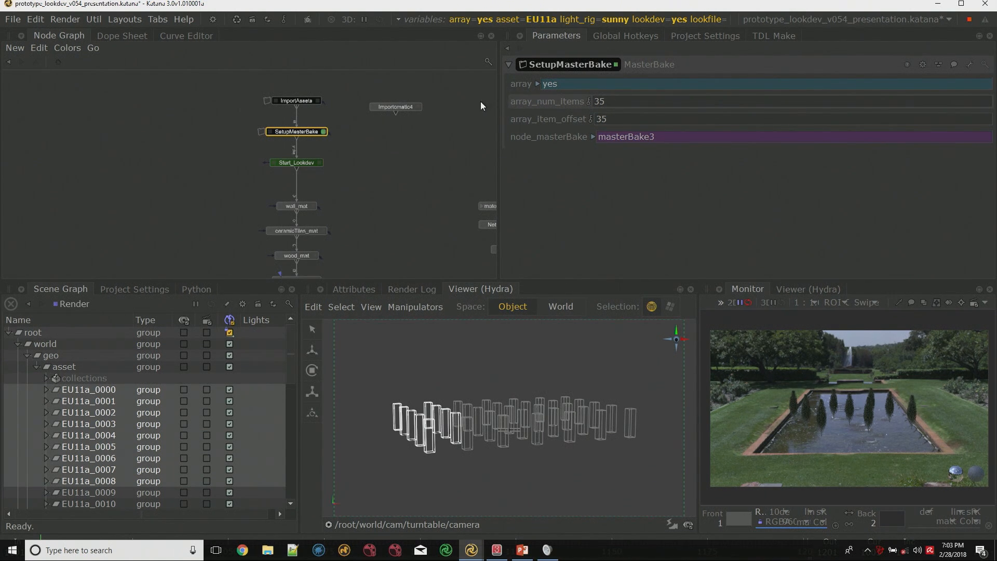
# Set the asset graph state variable to all.
pyautogui.moveTo(422, 257); pyautogui.dragTo(409, 237, button='middle')
pyautogui.click(345, 116)
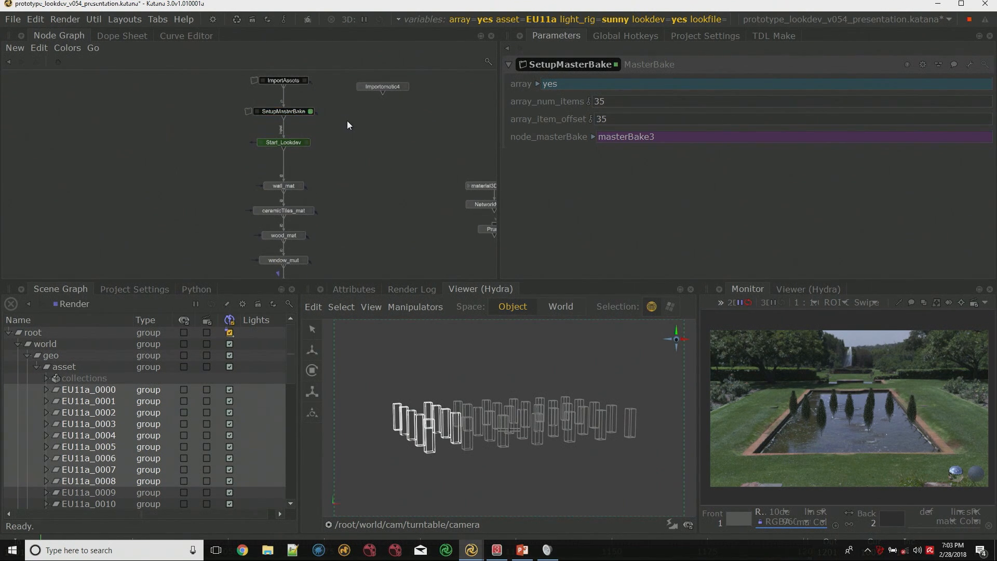
pyautogui.hotkey('alt', 'v')
pyautogui.write('asset')
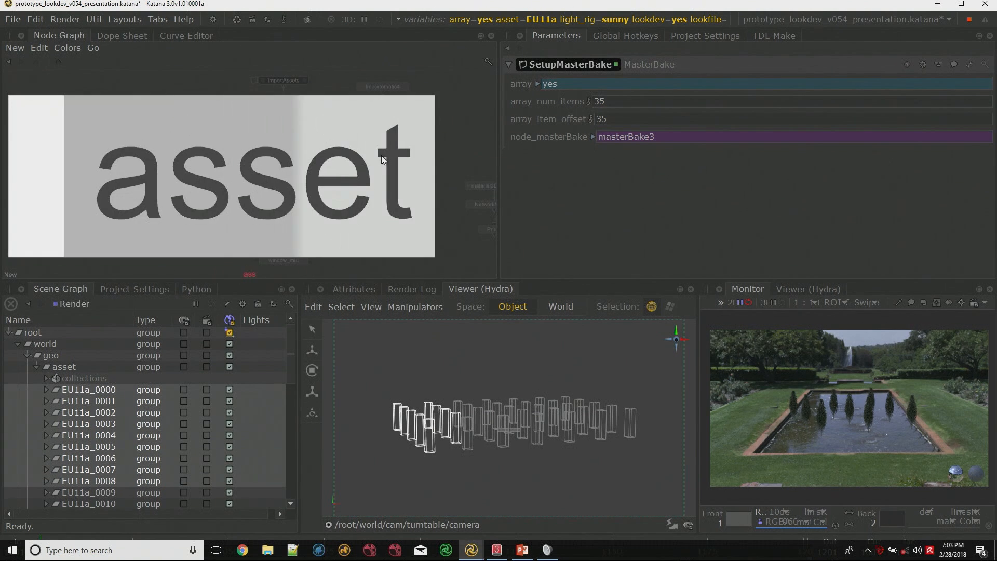
pyautogui.press('Return')
pyautogui.write('all')
pyautogui.press('Return')
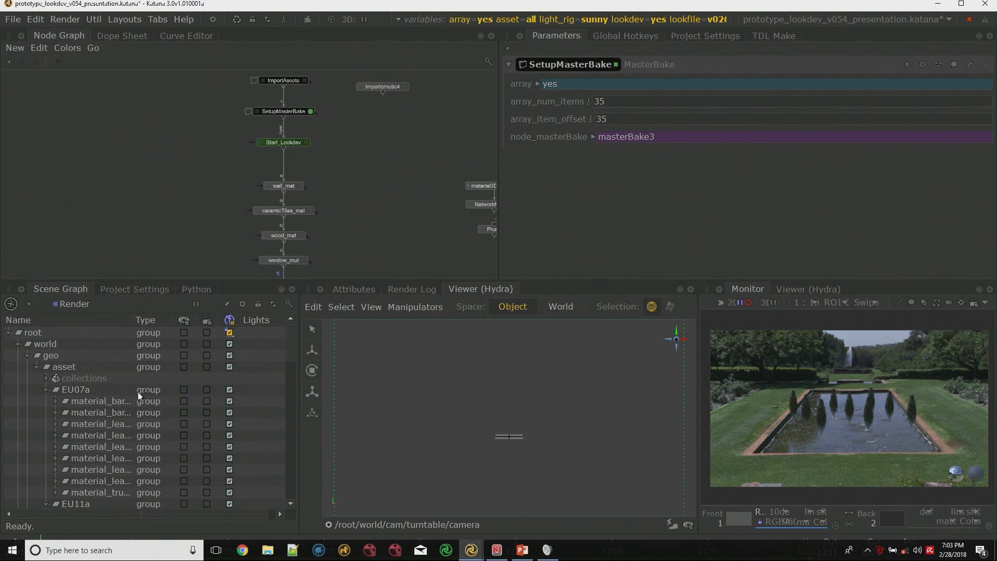
# Collapse EU07a and EU11a in the scene graph, and expand the whole asset group down to its geometry.
pyautogui.click(47, 390)
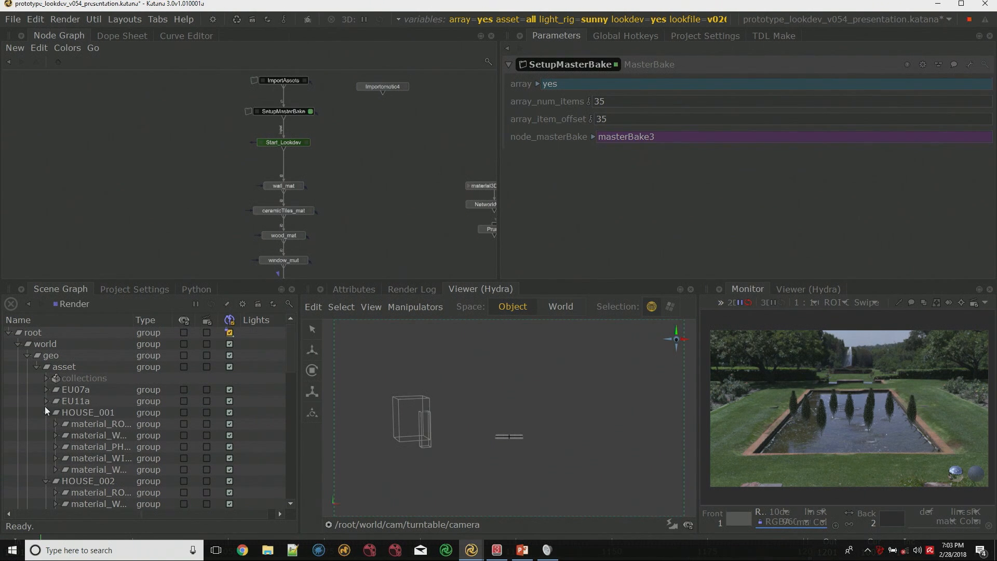
pyautogui.click(47, 401)
pyautogui.rightClick(83, 368)
pyautogui.click(103, 374)
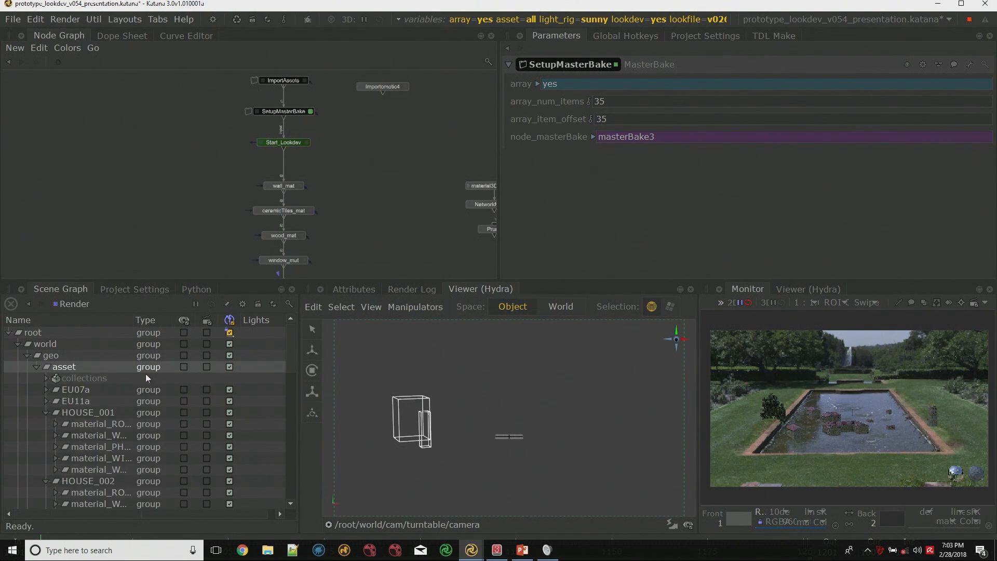
pyautogui.scroll(3, 389, 214)
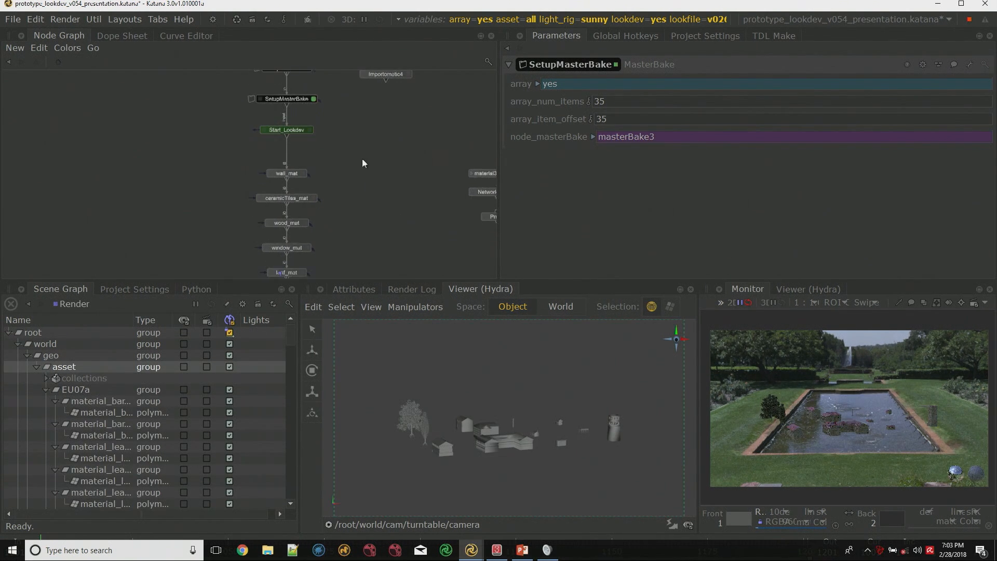
# Add a dl_mat node and place it beside the chain of material nodes, next to ceramicTiles_mat.
pyautogui.scroll(-3, 322, 143)
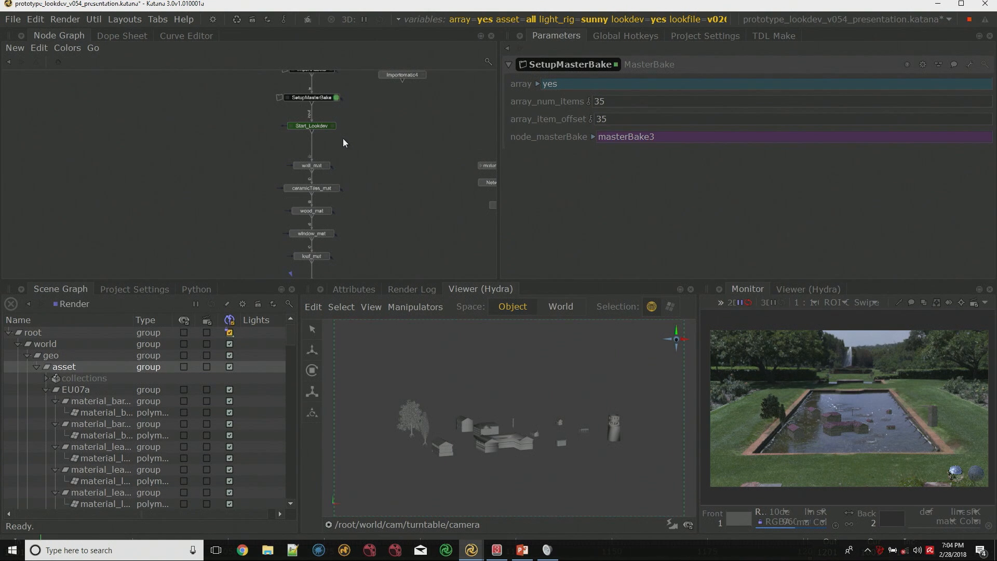
pyautogui.moveTo(361, 206); pyautogui.dragTo(359, 165, button='middle')
pyautogui.moveTo(240, 84); pyautogui.dragTo(345, 253)
pyautogui.moveTo(370, 152); pyautogui.dragTo(343, 169, button='middle')
pyautogui.click(361, 164)
pyautogui.press('Tab')
pyautogui.write('dl_mat')
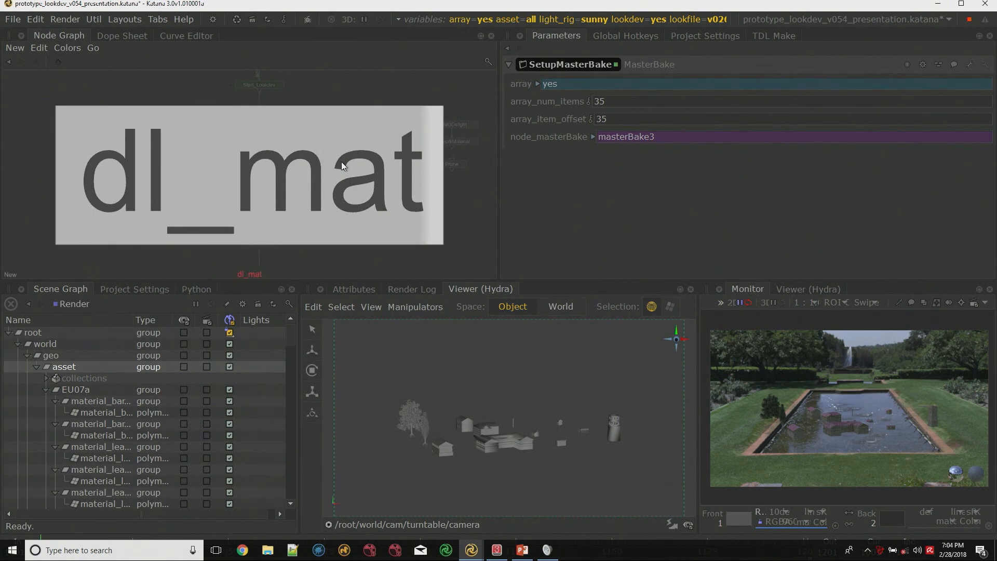
pyautogui.press('Return')
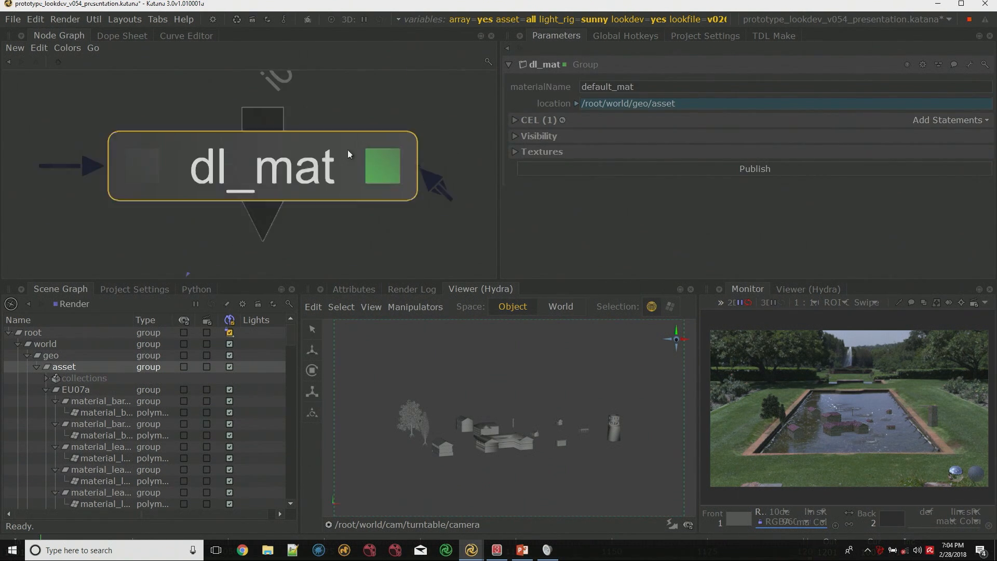
pyautogui.scroll(-5, 247, 209)
pyautogui.moveTo(247, 209); pyautogui.dragTo(277, 193, button='middle')
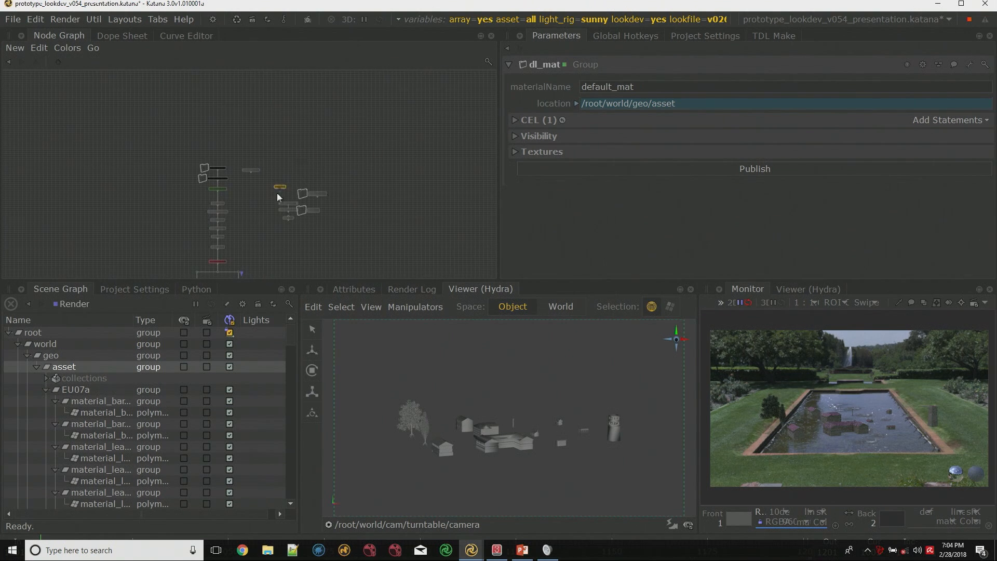
pyautogui.scroll(3, 248, 211)
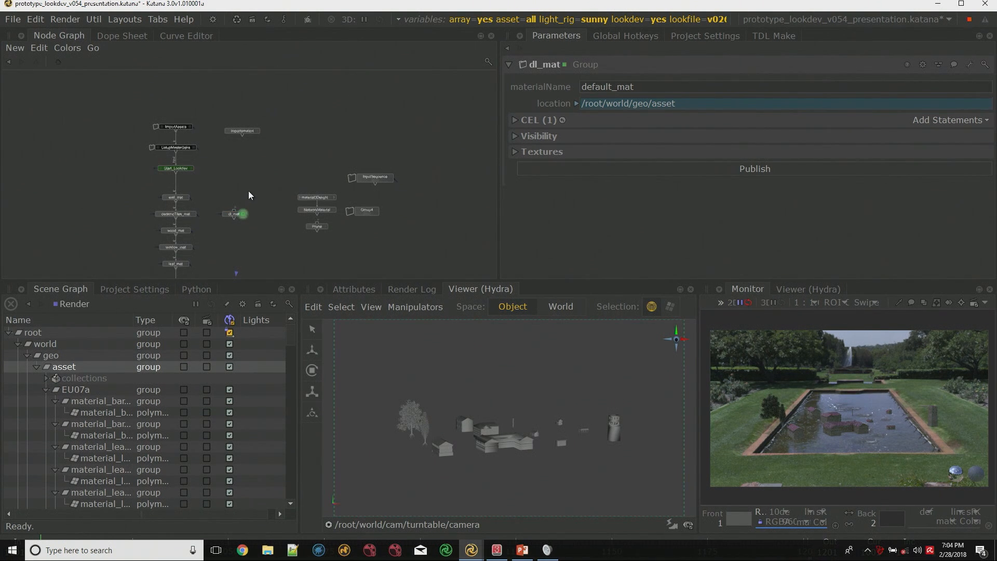
pyautogui.moveTo(254, 178); pyautogui.dragTo(263, 146, button='middle')
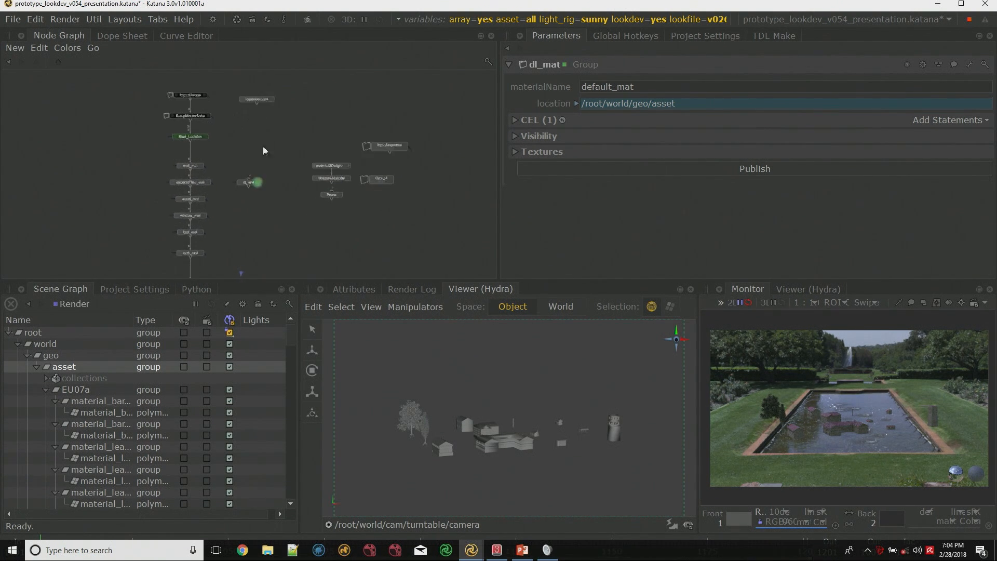
# Open the Shader Library, enlarge its material preview area, and browse to the wall_mat entry.
pyautogui.click(519, 35)
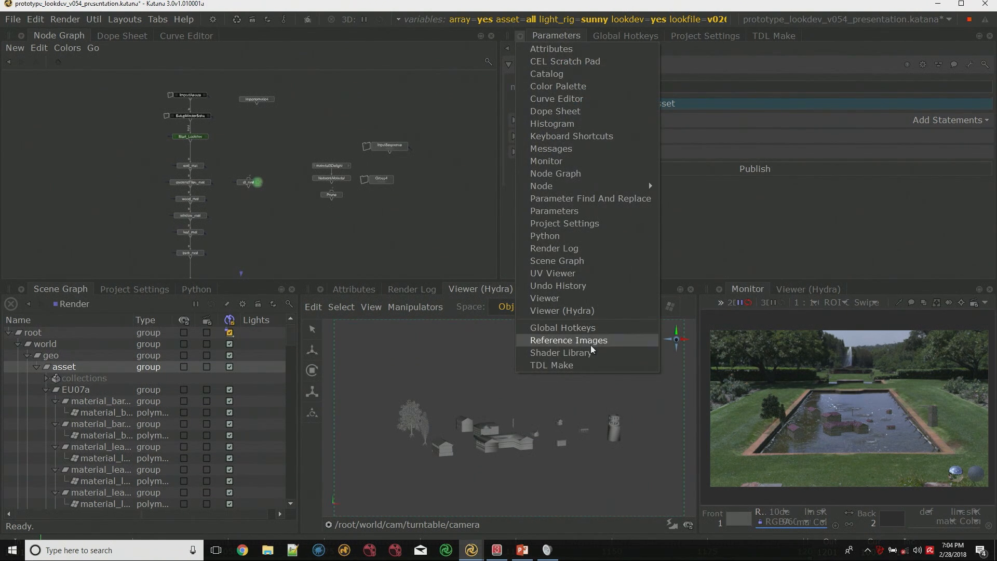
pyautogui.click(558, 352)
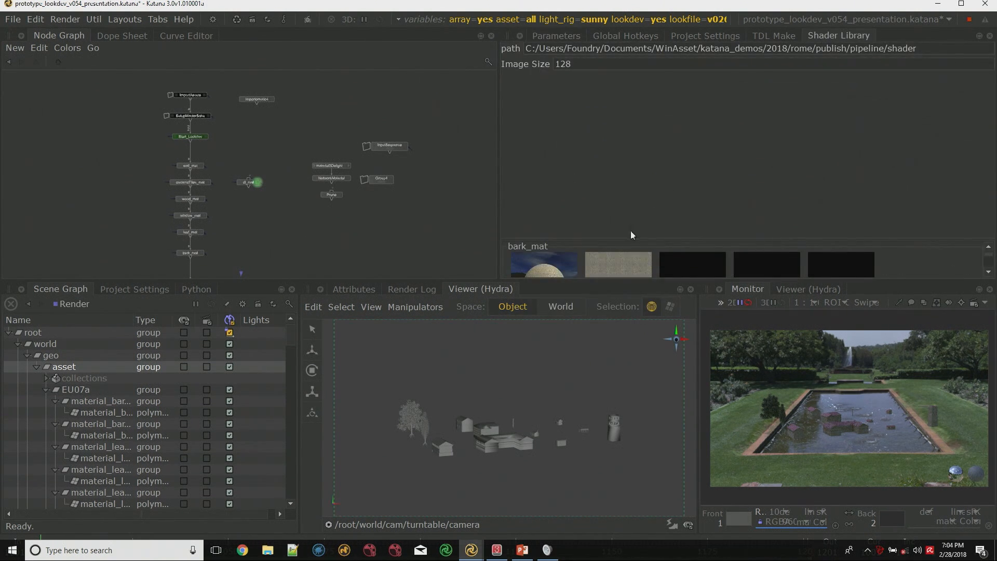
pyautogui.moveTo(634, 241); pyautogui.dragTo(635, 78)
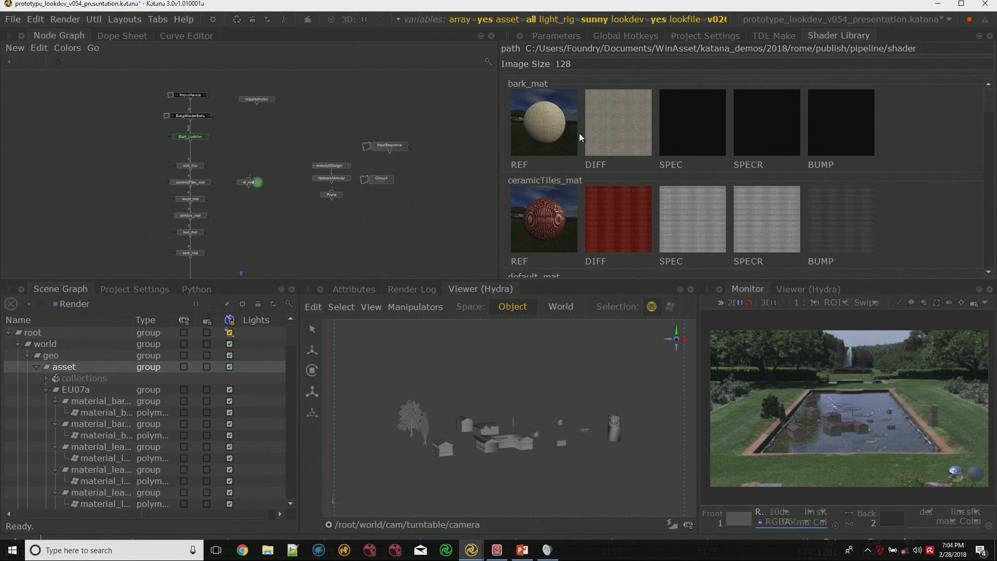
pyautogui.scroll(-5, 931, 173)
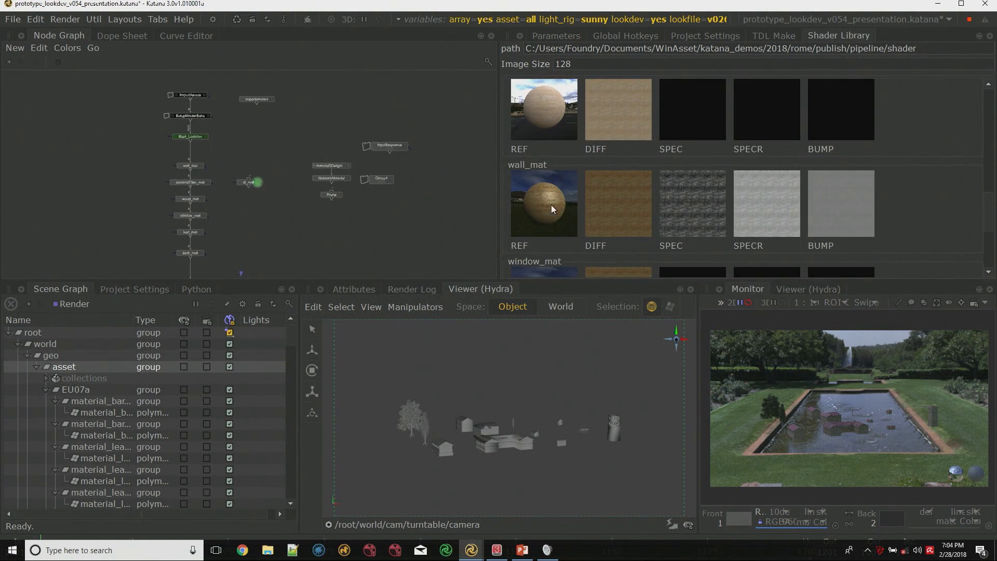
# Import wall_mat from the Shader Library, place it above dl_mat, and show only its parameters.
pyautogui.rightClick(552, 200)
pyautogui.click(588, 209)
pyautogui.click(249, 166)
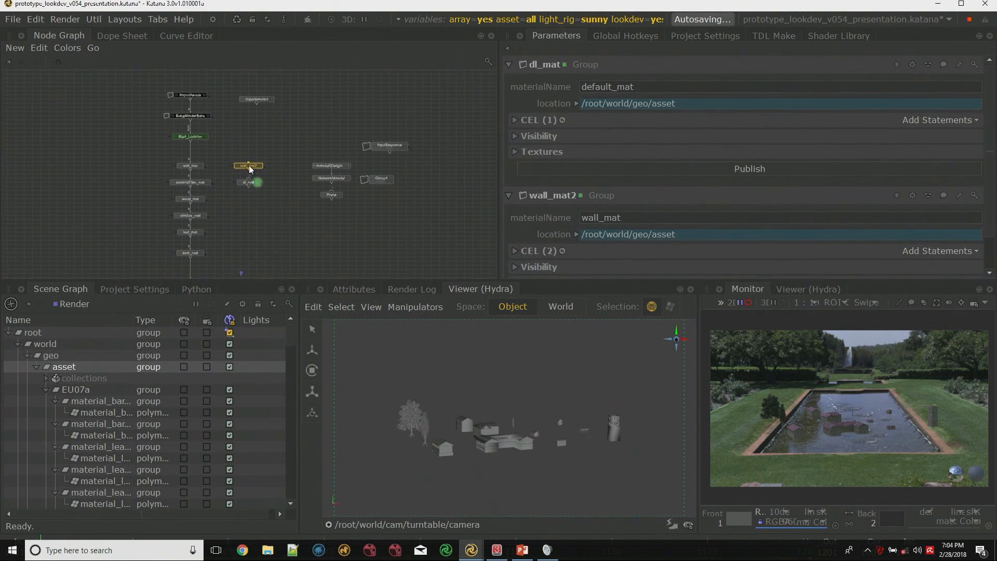
pyautogui.click(261, 166)
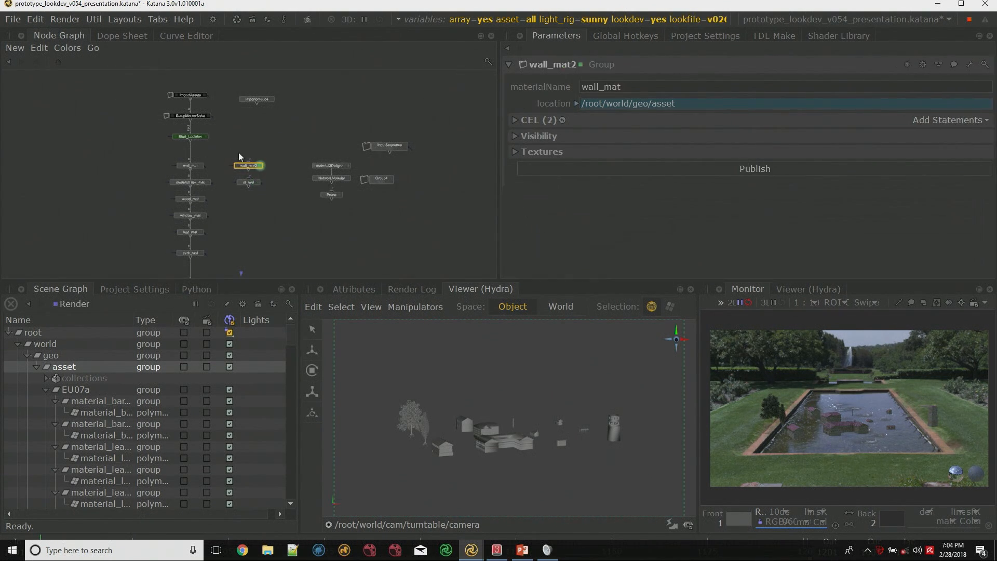
# Import another wall_mat from the Shader Library and place it between the first imported copy and material3Delight.
pyautogui.click(828, 35)
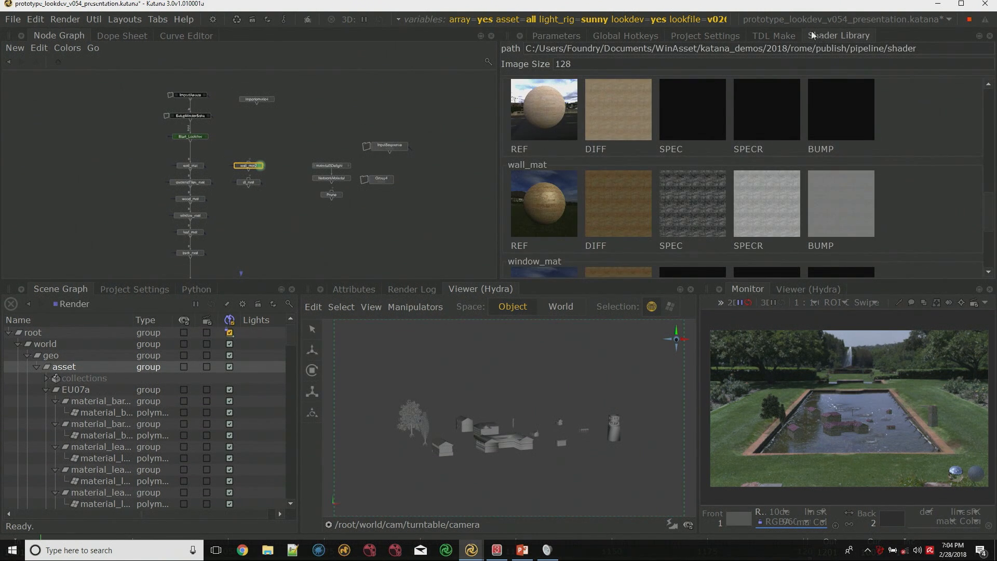
pyautogui.rightClick(543, 192)
pyautogui.click(590, 212)
pyautogui.scroll(3, 285, 170)
pyautogui.click(285, 164)
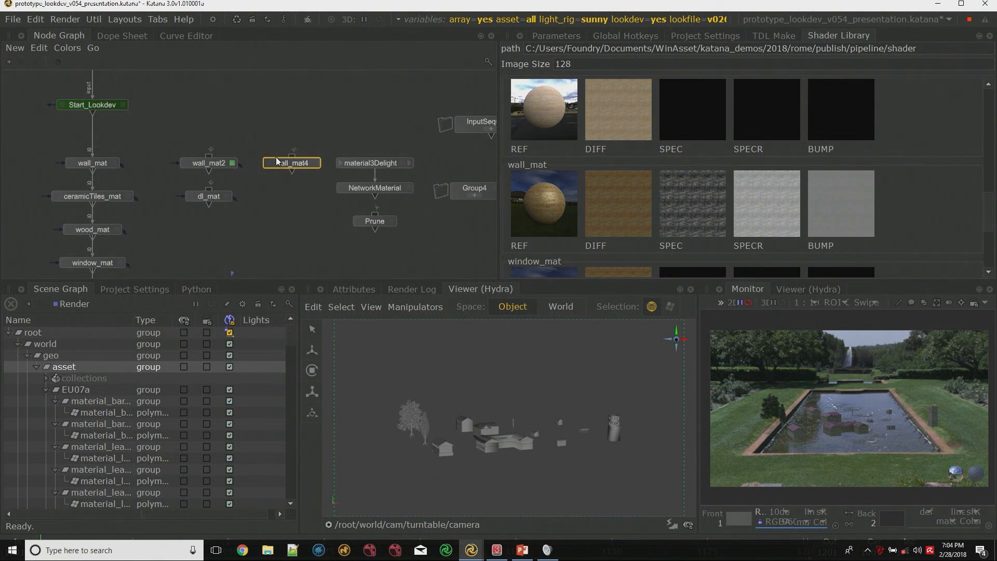
pyautogui.moveTo(257, 148); pyautogui.dragTo(278, 133, button='middle')
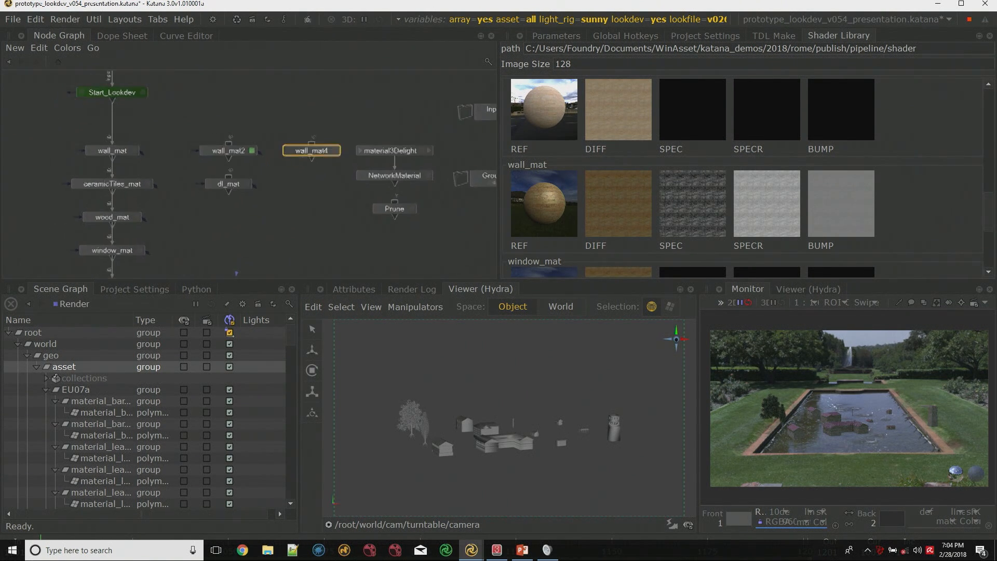
# Show the parameters of wall_mat2 and expand its Textures, Visibility and CEL sections.
pyautogui.click(553, 36)
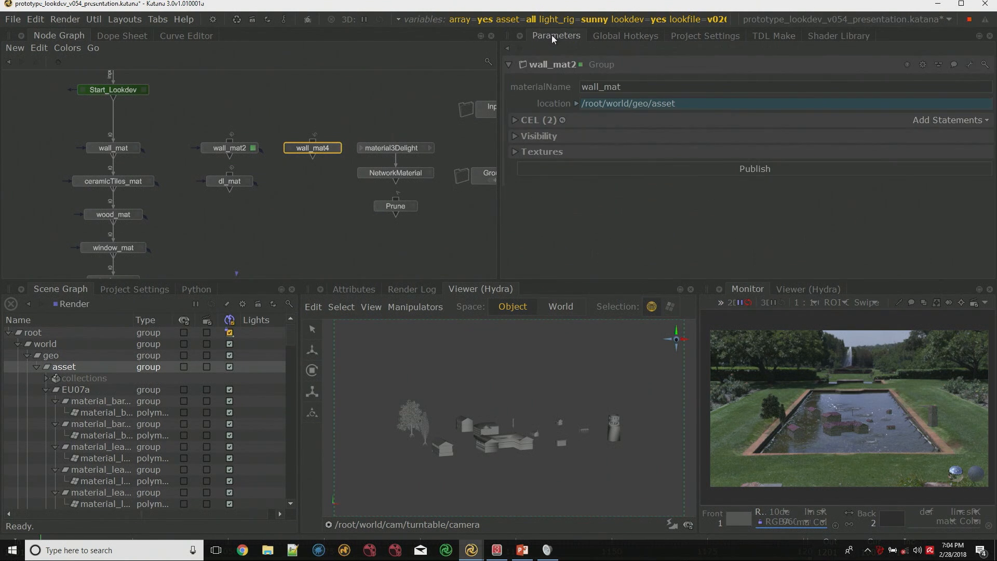
pyautogui.moveTo(265, 131); pyautogui.dragTo(283, 129, button='middle')
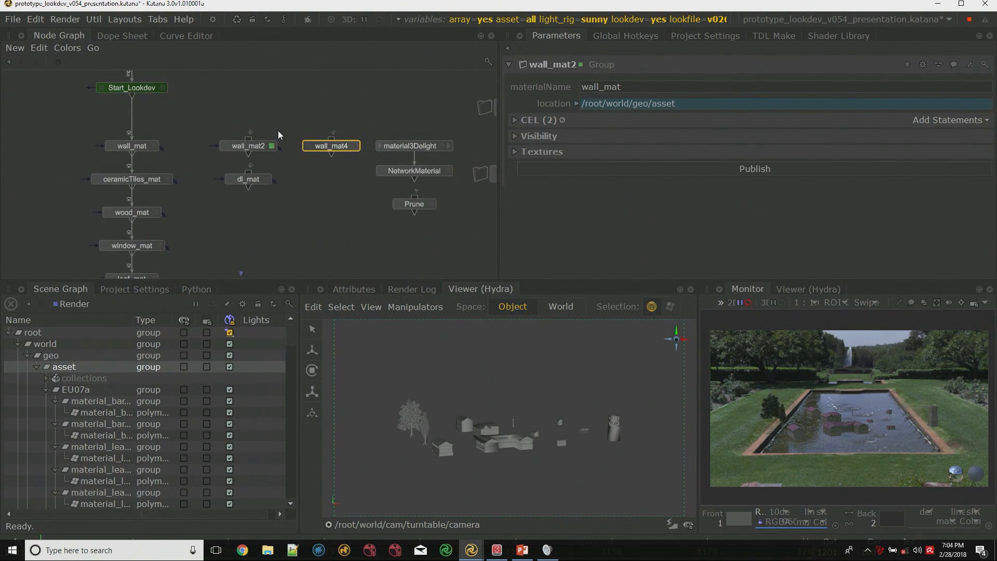
pyautogui.moveTo(273, 147); pyautogui.dragTo(273, 126, button='middle')
pyautogui.click(541, 150)
pyautogui.click(541, 137)
pyautogui.click(537, 121)
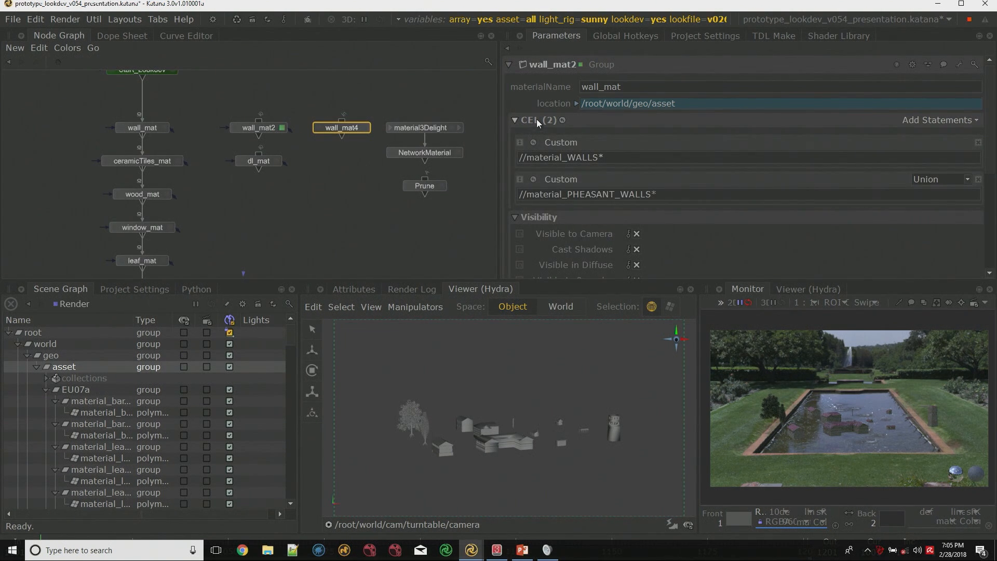
# Open the wall_mat2 group and examine its internal shading network from the texture inputs down to material3Delight23.
pyautogui.keyDown('ctrl'); pyautogui.middleClick(270, 132); pyautogui.keyUp('ctrl')
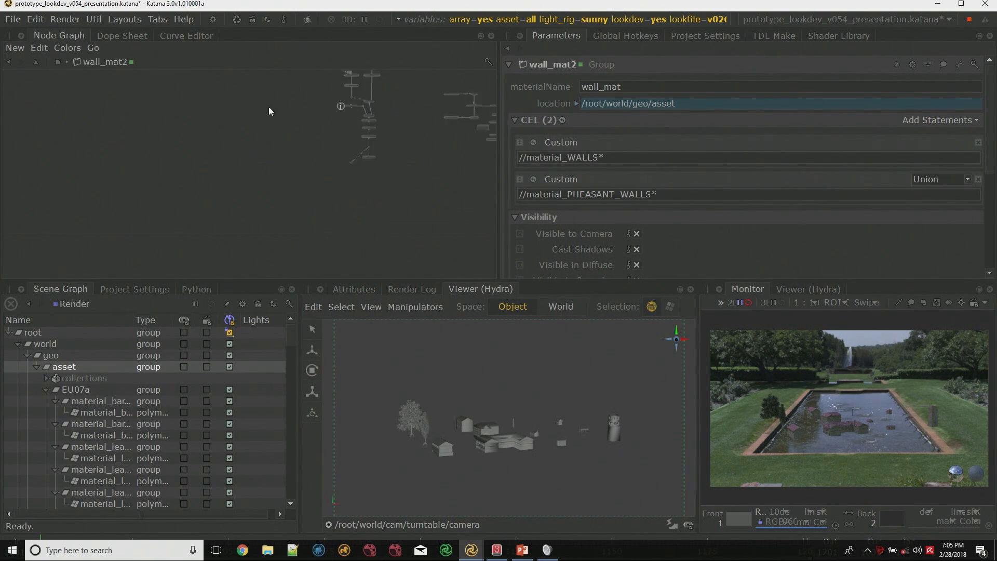
pyautogui.moveTo(218, 116); pyautogui.dragTo(187, 223)
pyautogui.moveTo(254, 76); pyautogui.dragTo(356, 96)
pyautogui.scroll(3, 330, 135)
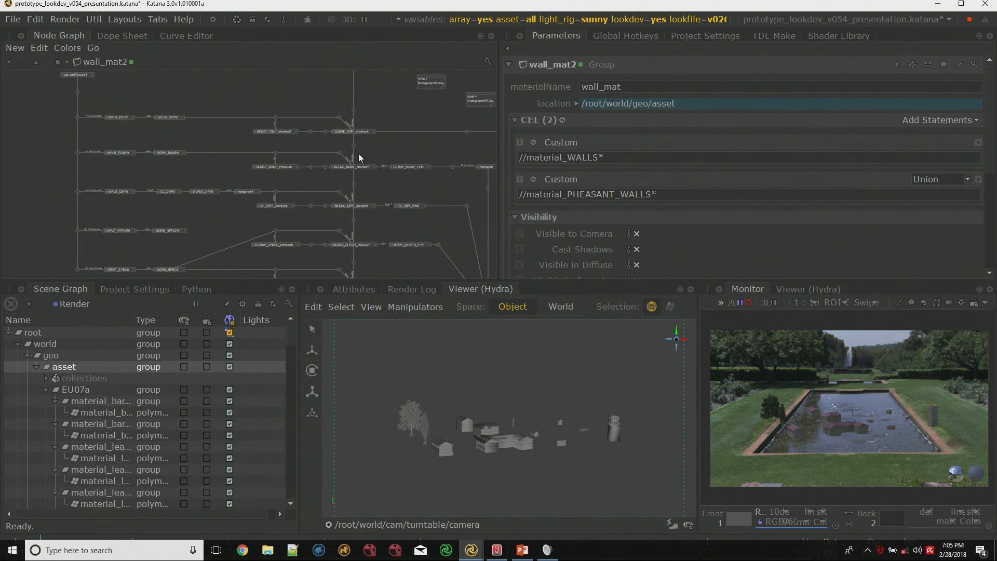
pyautogui.scroll(4, 397, 167)
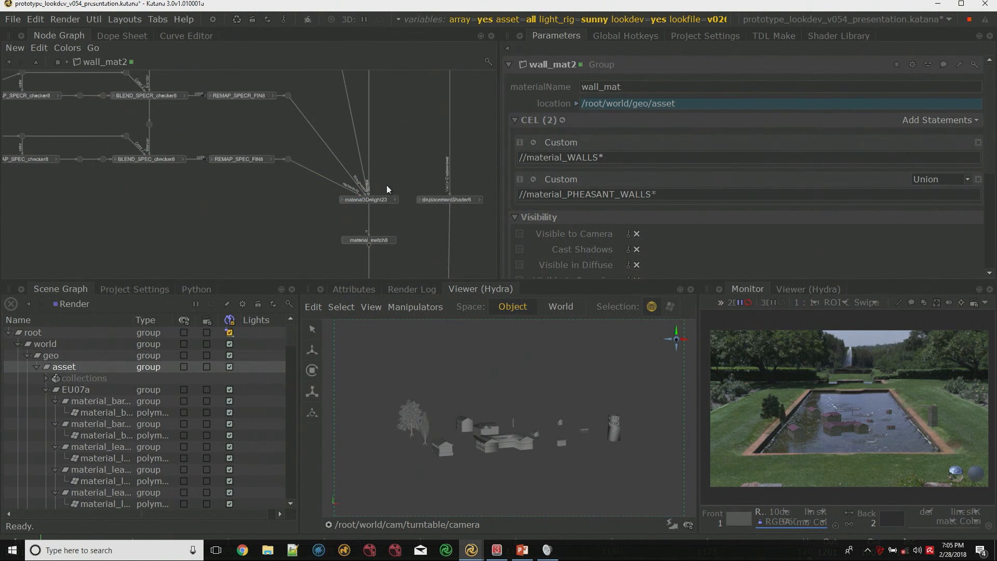
# Inspect the lower part of wall_mat2's network, from material3Delight23 and material_switch8 through CollectionCreate8 to publish_group8.
pyautogui.click(383, 199)
pyautogui.moveTo(397, 214); pyautogui.dragTo(353, 115, button='middle')
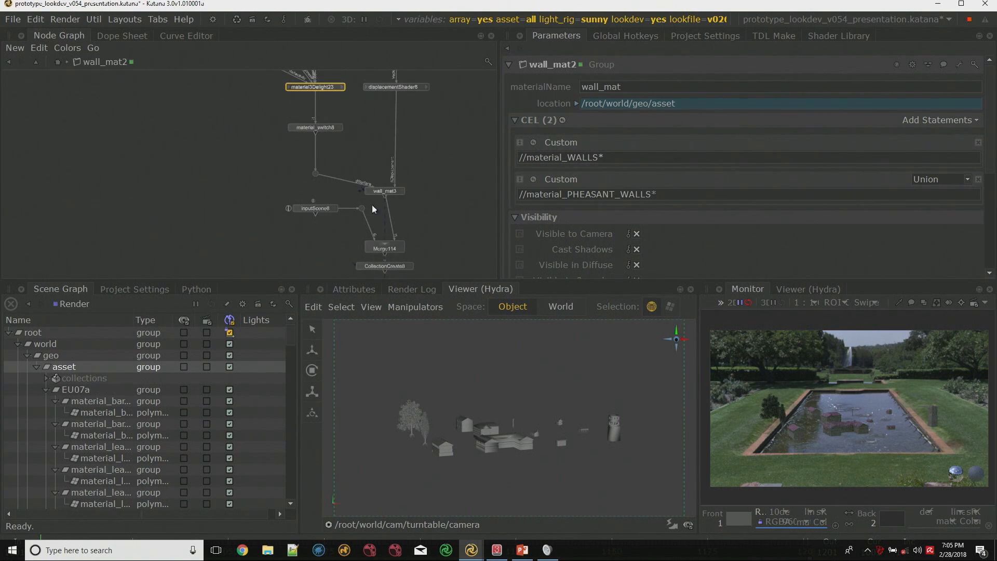
pyautogui.scroll(2, 379, 205)
pyautogui.click(291, 102)
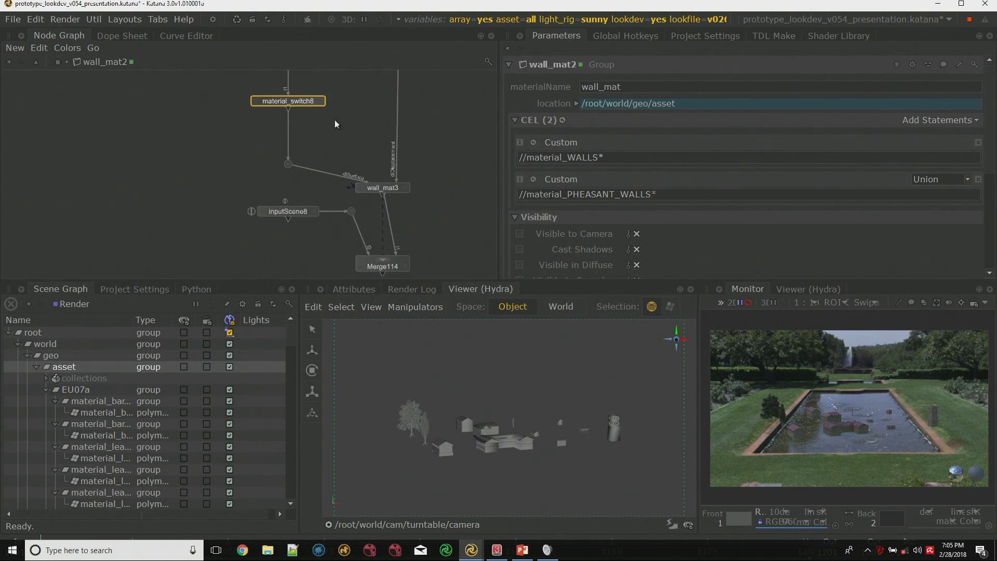
pyautogui.moveTo(424, 268); pyautogui.dragTo(402, 149, button='middle')
pyautogui.scroll(-2, 414, 180)
pyautogui.click(381, 149)
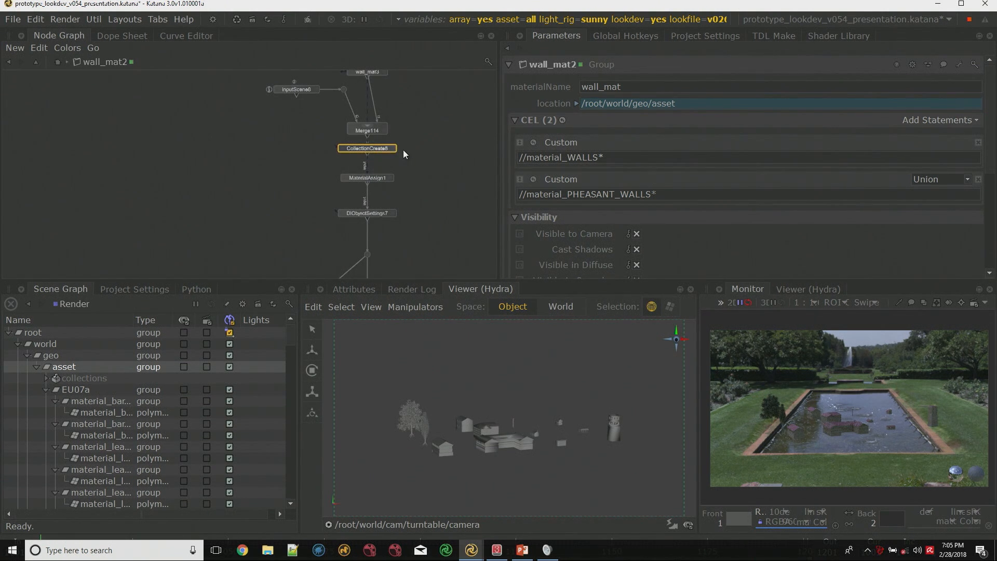
pyautogui.moveTo(403, 193); pyautogui.dragTo(409, 148, button='middle')
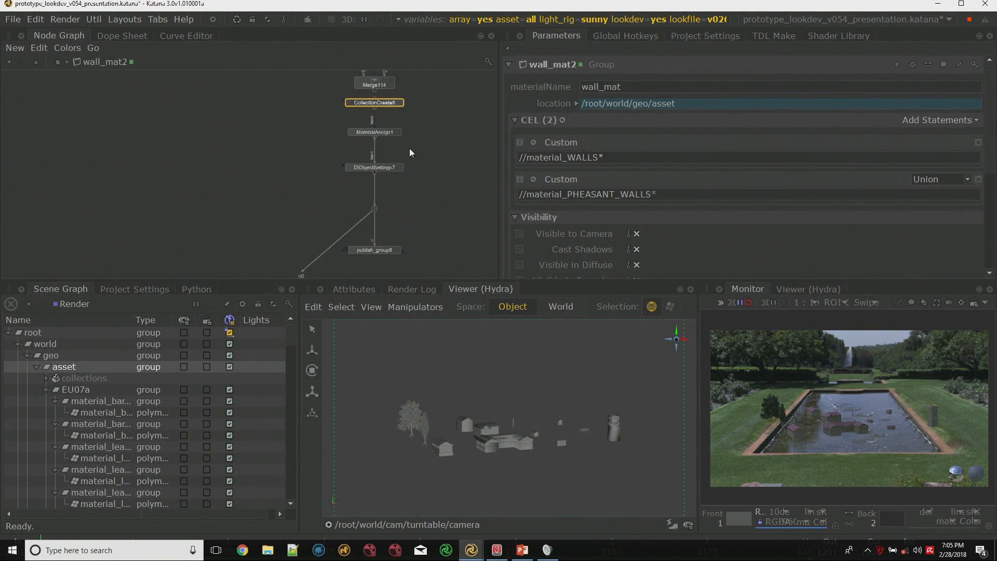
pyautogui.click(358, 233)
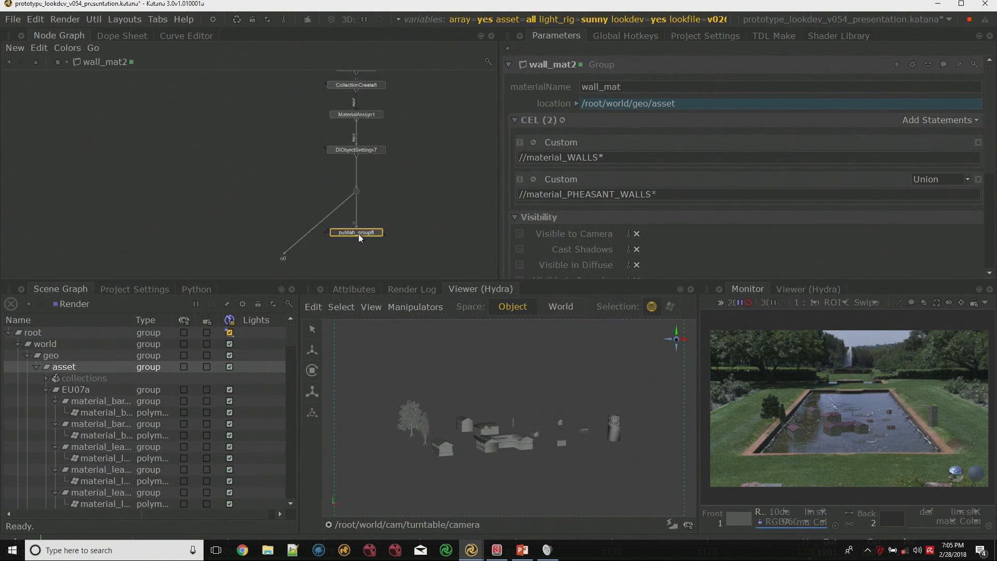
# Review wall_mat2's texture paths and Publish control, open publish_group8, and select its REF, DIFF, SPEC, SPECR and BUMP render nodes.
pyautogui.scroll(-5, 731, 236)
pyautogui.scroll(-2, 731, 237)
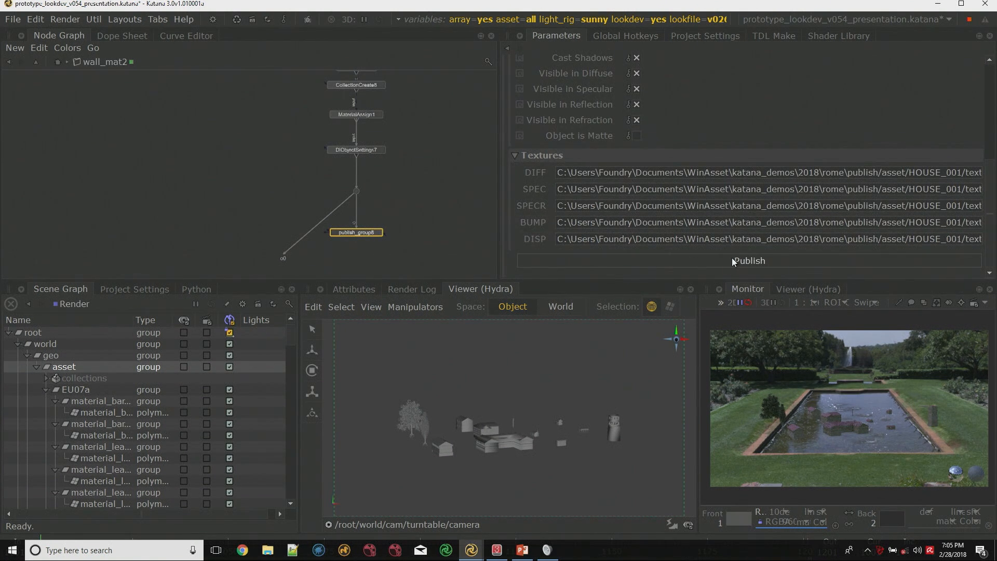
pyautogui.keyDown('ctrl'); pyautogui.middleClick(371, 232); pyautogui.keyUp('ctrl')
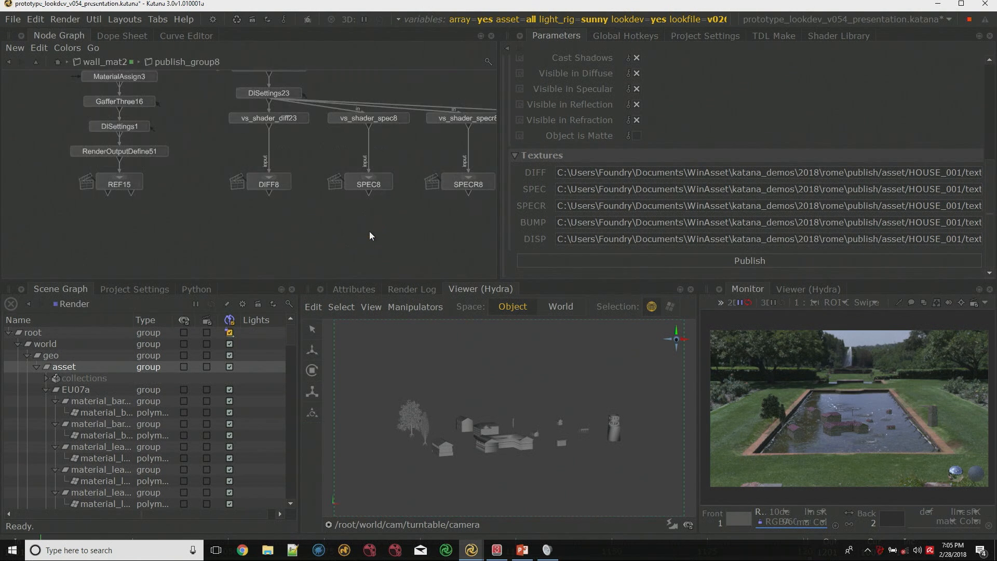
pyautogui.scroll(-5, 374, 172)
pyautogui.moveTo(392, 142); pyautogui.dragTo(349, 175, button='middle')
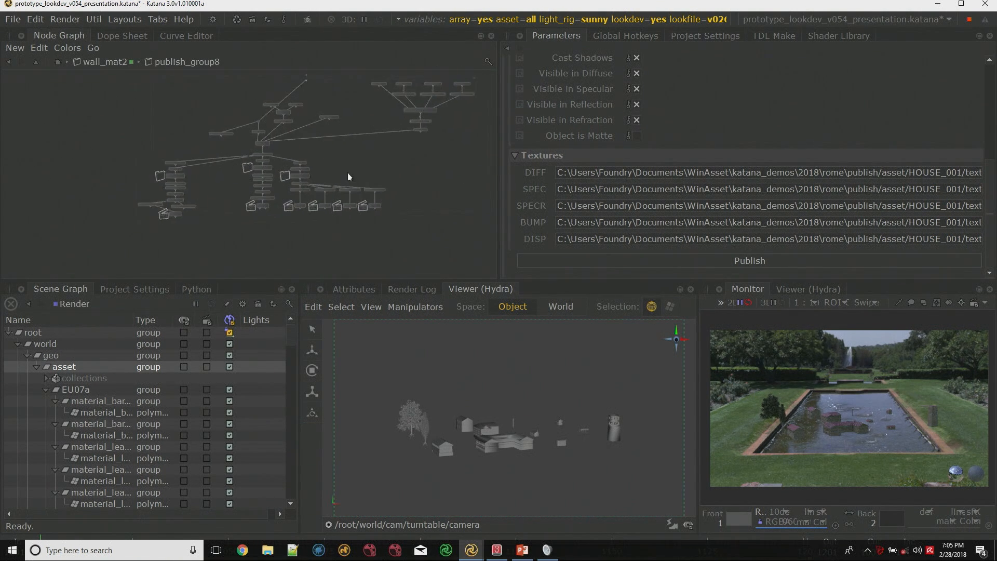
pyautogui.scroll(3, 348, 175)
pyautogui.moveTo(432, 220); pyautogui.dragTo(237, 232)
pyautogui.scroll(3, 252, 230)
pyautogui.moveTo(322, 233); pyautogui.dragTo(285, 224, button='middle')
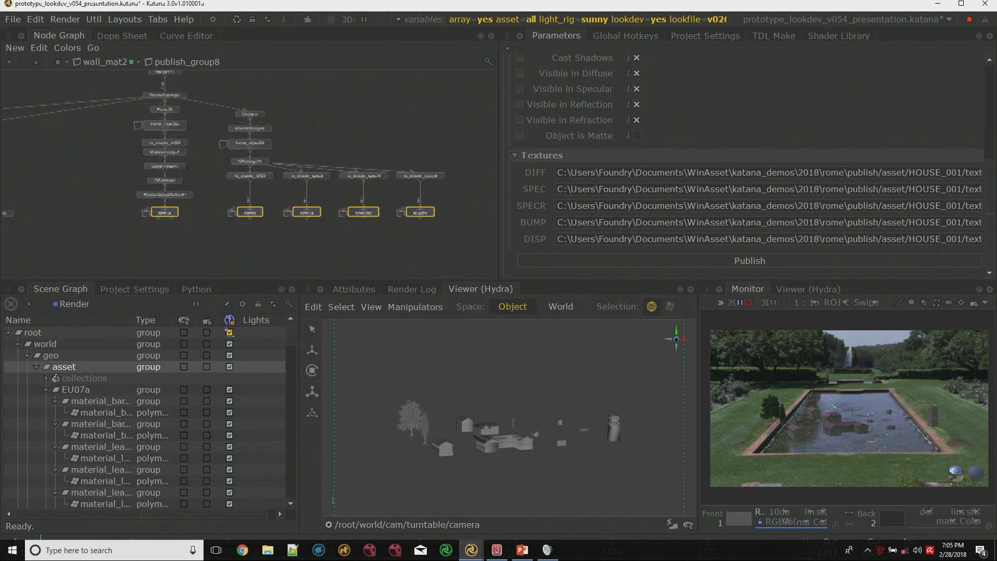
pyautogui.scroll(2, 297, 223)
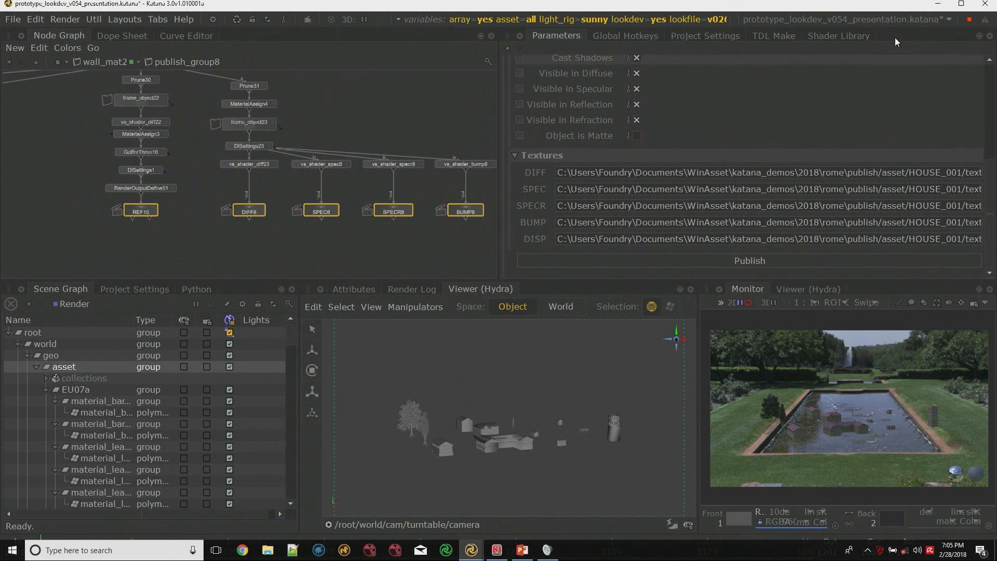
# Compare wall_mat's preview images in the Shader Library with the publish group's render nodes, and clear the node selection.
pyautogui.click(842, 32)
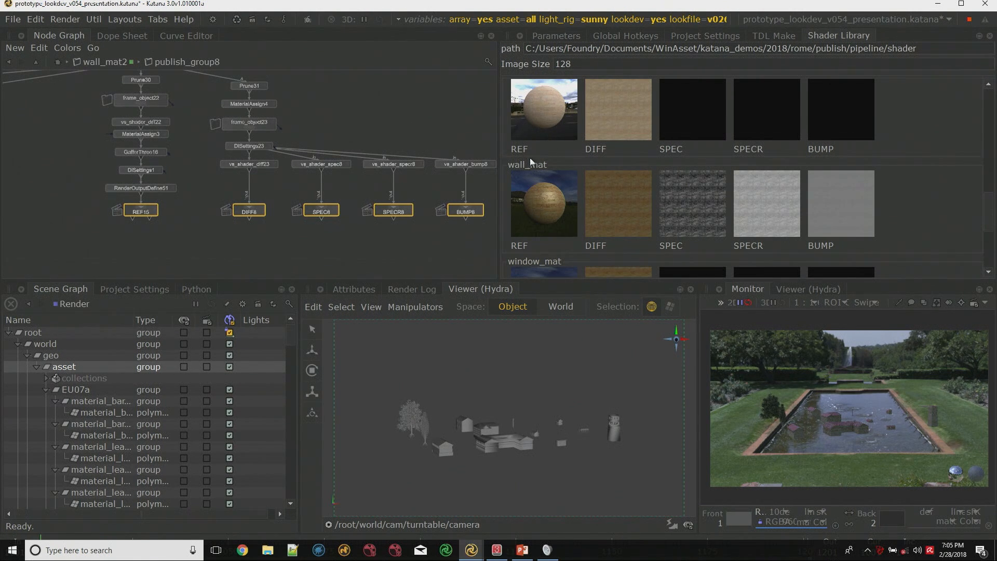
pyautogui.click(408, 114)
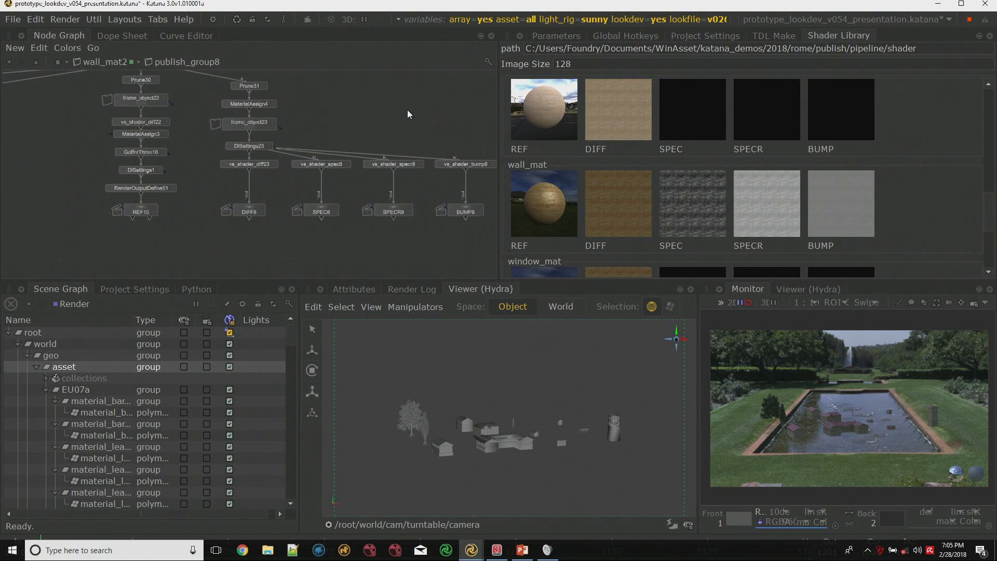
pyautogui.scroll(-5, 400, 109)
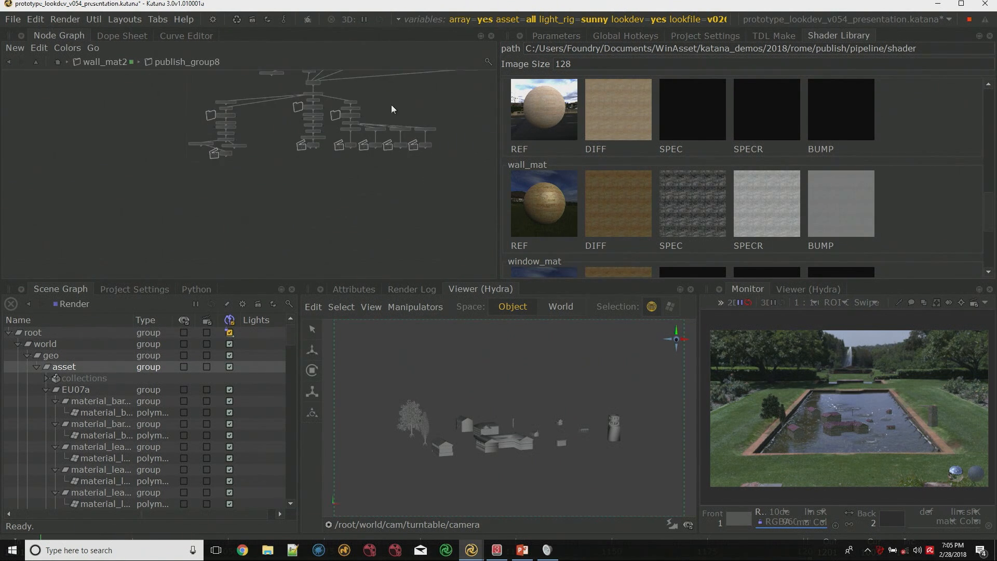
pyautogui.scroll(2, 383, 123)
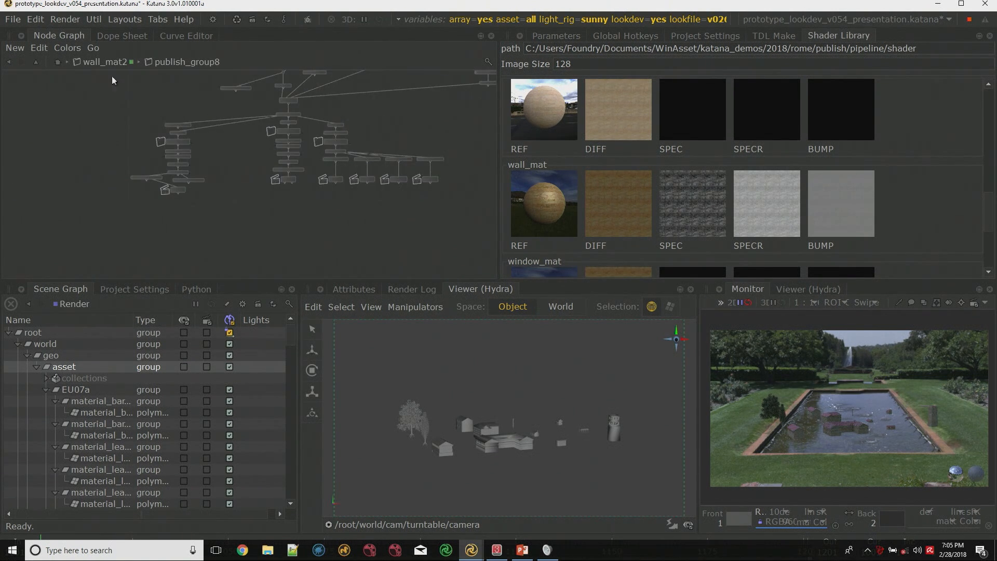
# Return from publish_group8 to the wall_mat2 network and bring material_switch8 into close view.
pyautogui.click(34, 61)
pyautogui.scroll(4, 280, 139)
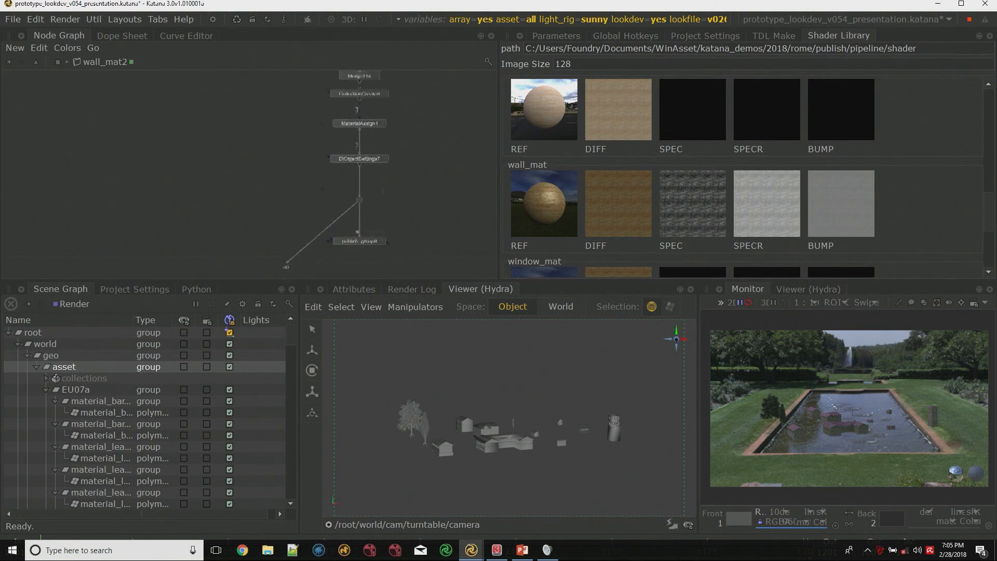
pyautogui.scroll(5, 317, 112)
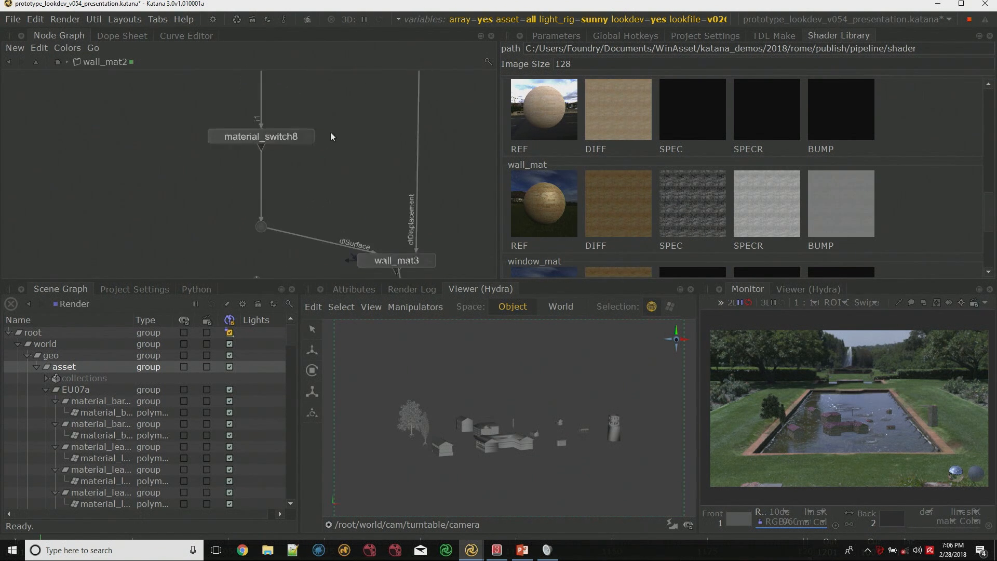
# Set the asset variable to HOUSE_003.
pyautogui.write('vashouse')
pyautogui.press('Down')
pyautogui.press('Down')
pyautogui.press('Down')
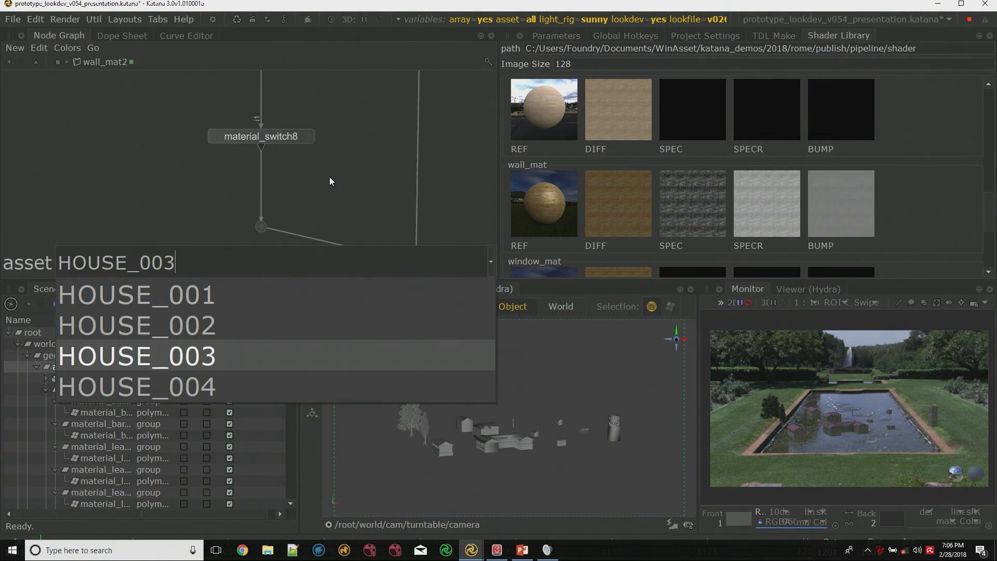
pyautogui.press('Return')
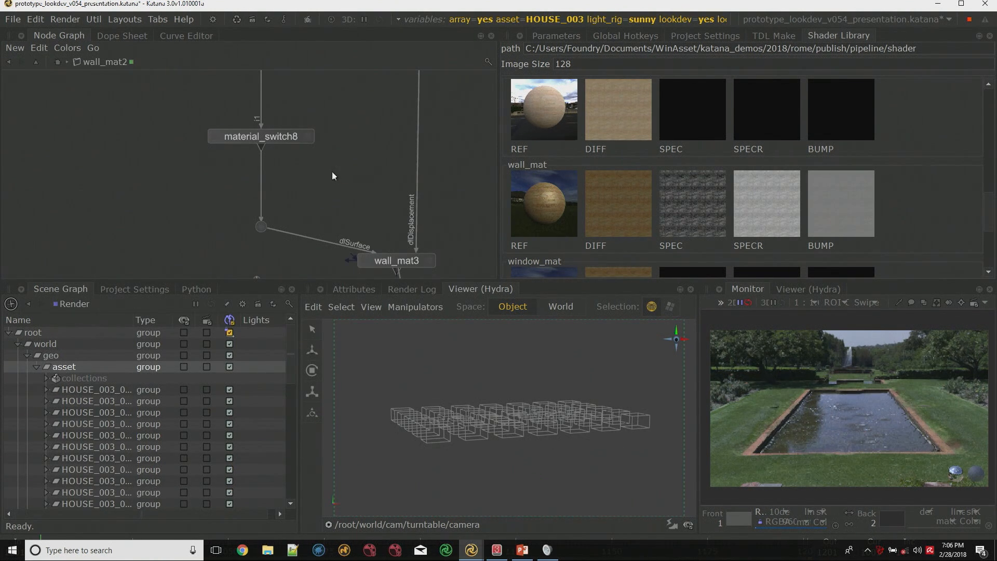
# Set the array variable to no so that only a single house is loaded.
pyautogui.press('v')
pyautogui.press('Return')
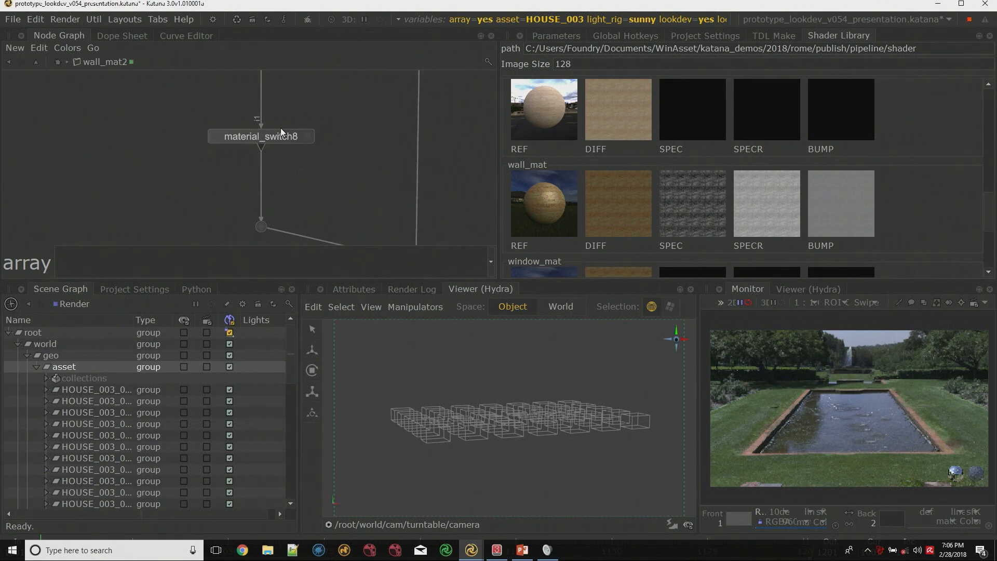
pyautogui.press('Return')
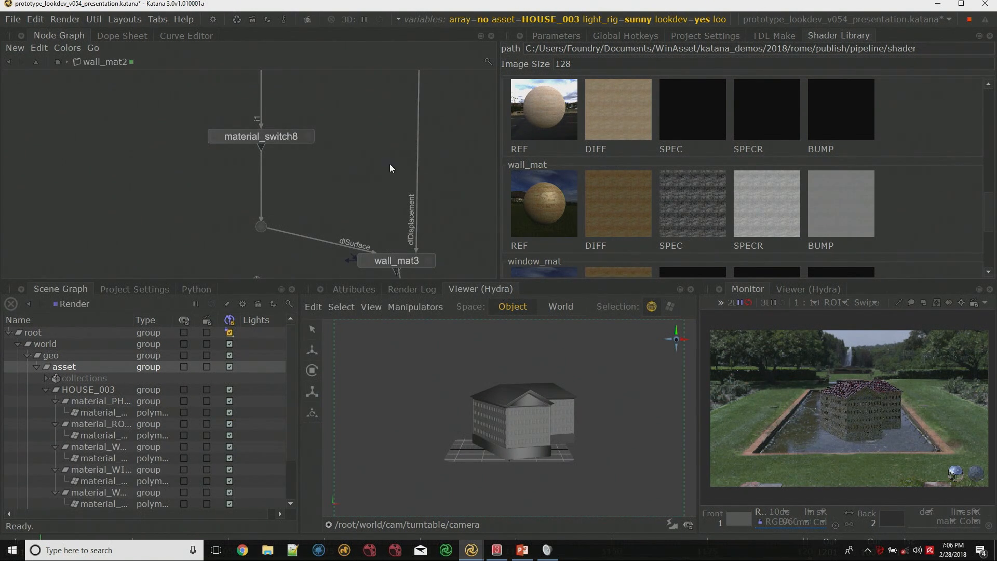
# Set the shader variable to diff to render the house's diffuse textures.
pyautogui.scroll(-1, 371, 159)
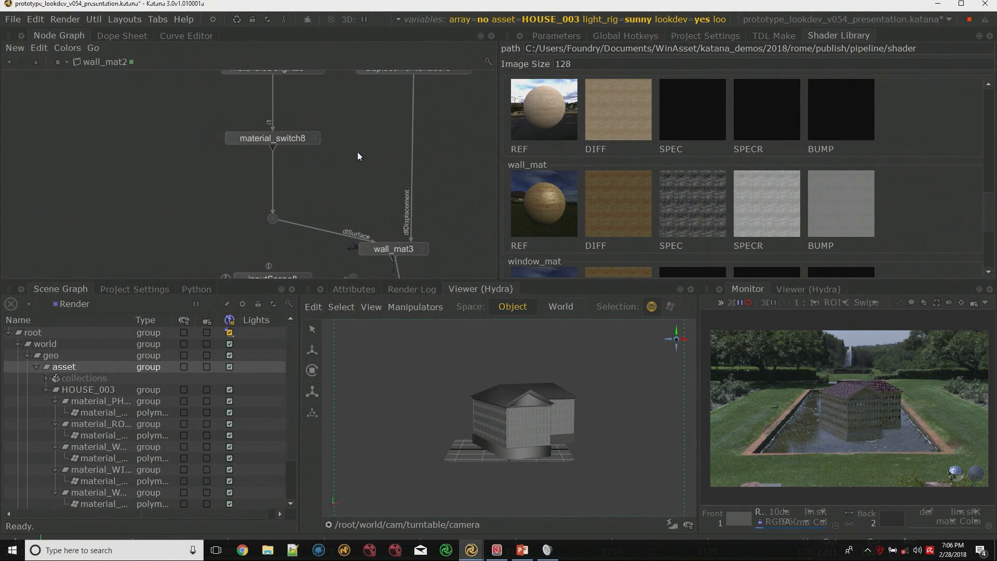
pyautogui.moveTo(357, 154); pyautogui.dragTo(340, 151, button='middle')
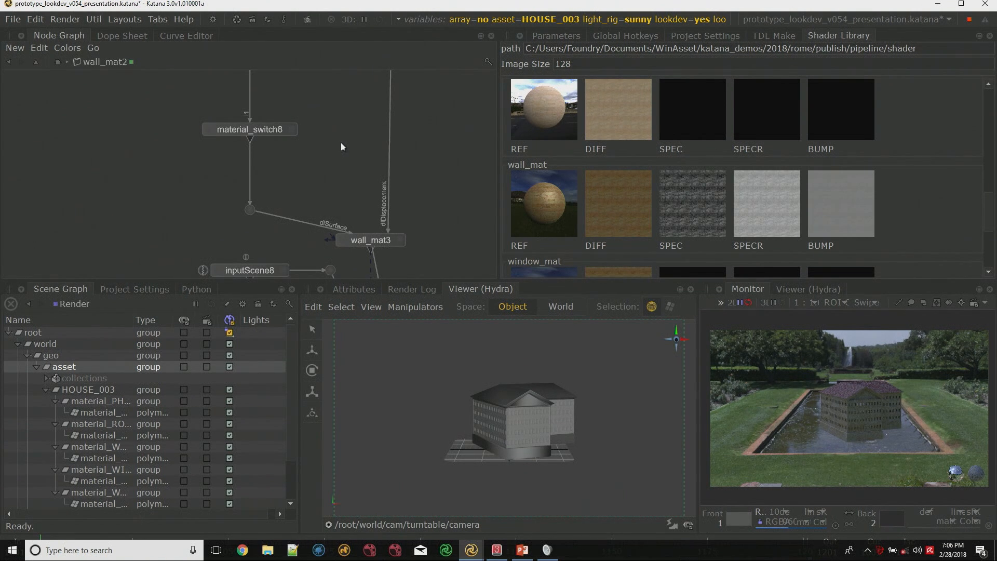
pyautogui.hotkey('shift', 'v')
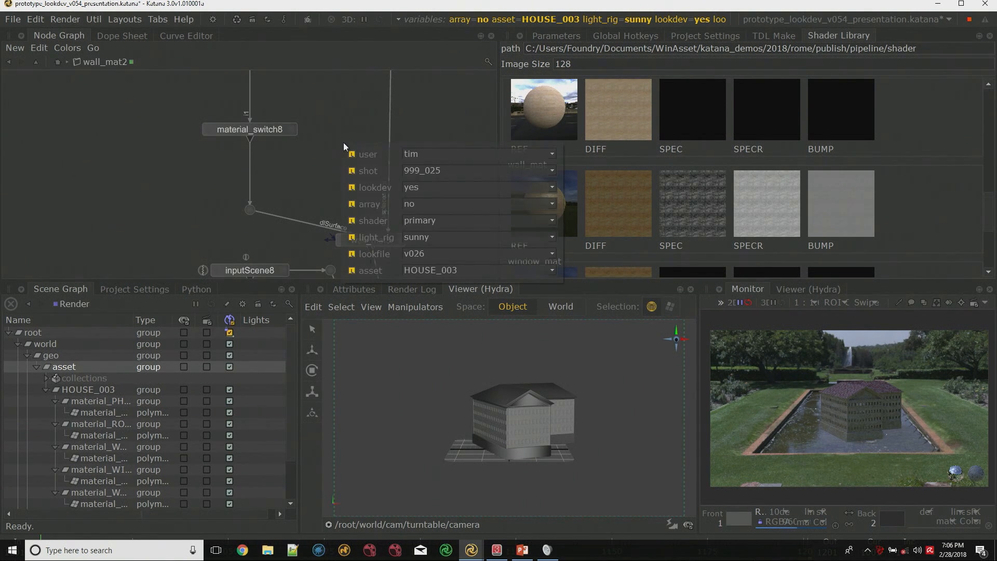
pyautogui.click(456, 220)
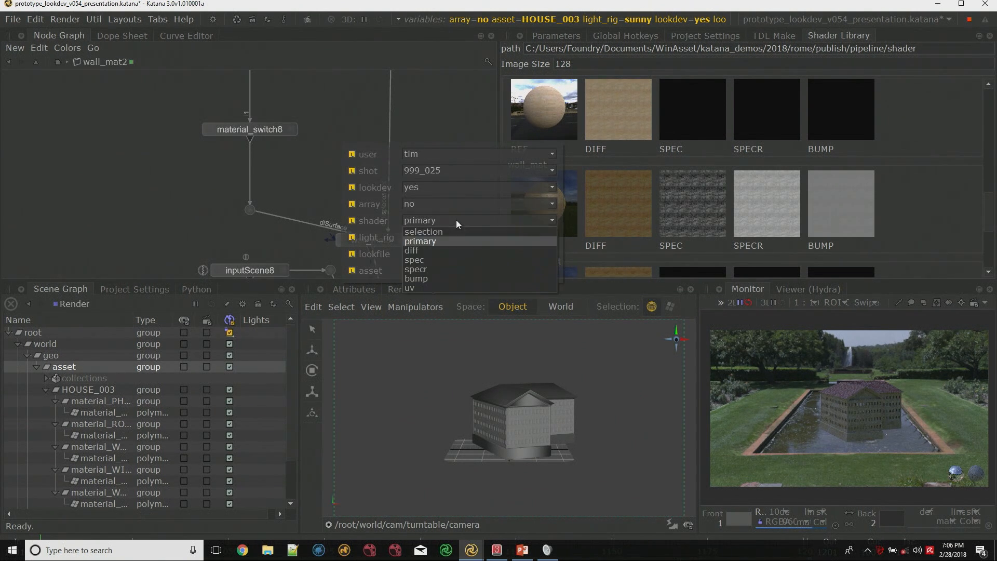
pyautogui.click(432, 254)
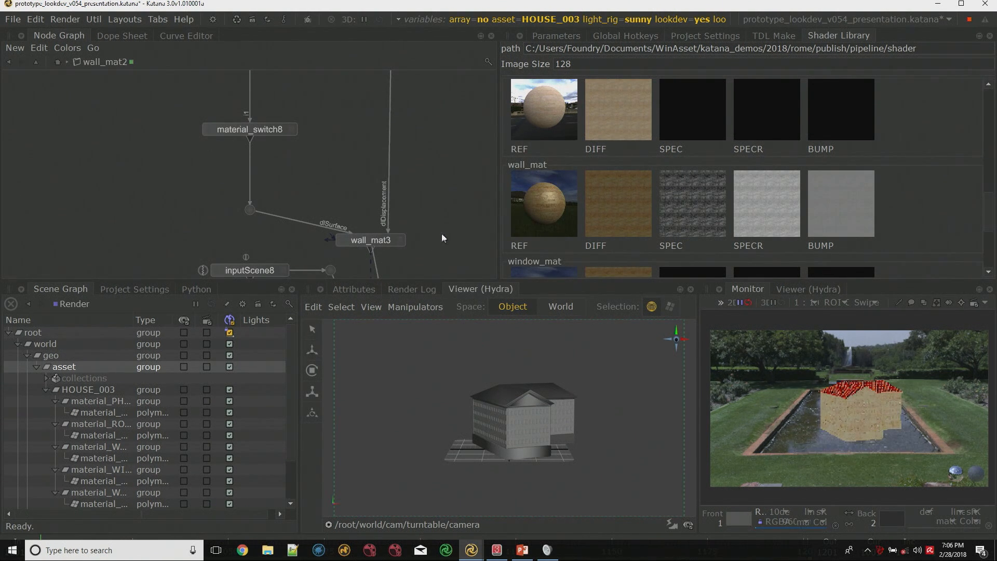
# Set the shader variable to specr to render the house's specular roughness textures.
pyautogui.hotkey('shift', 'v')
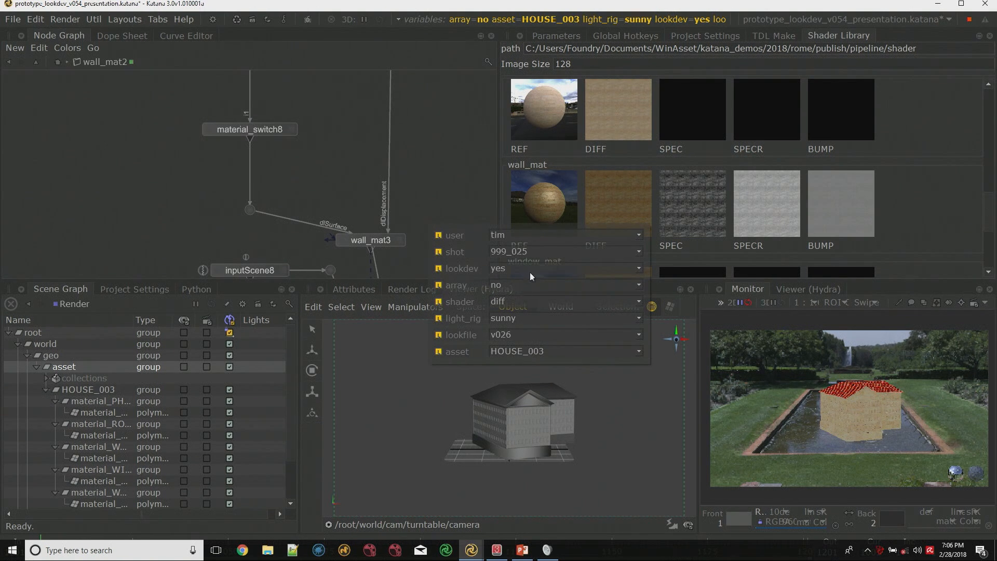
pyautogui.click(524, 301)
pyautogui.click(523, 350)
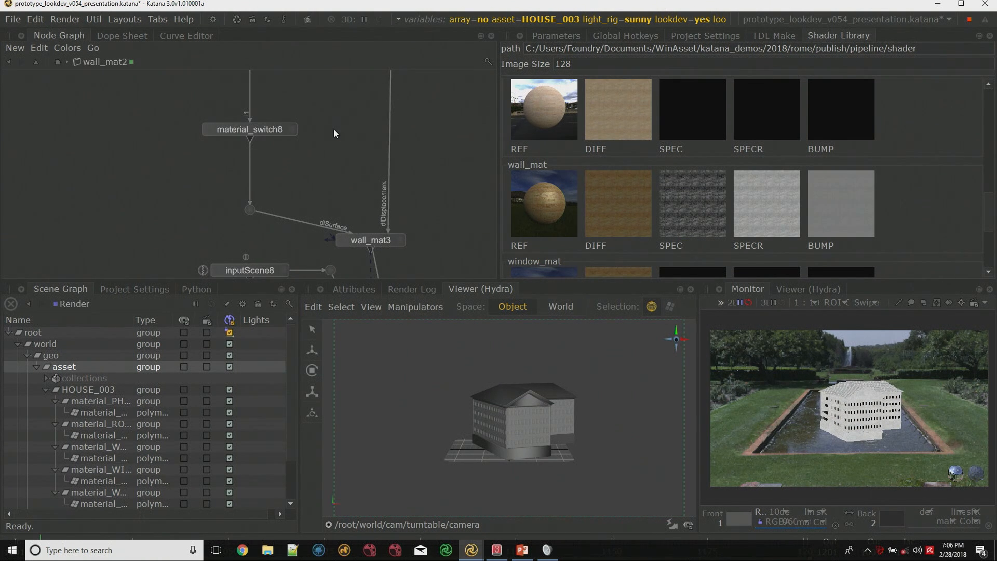
# Set the shader variable to uv to render the house's texture coordinates.
pyautogui.hotkey('shift', 'v')
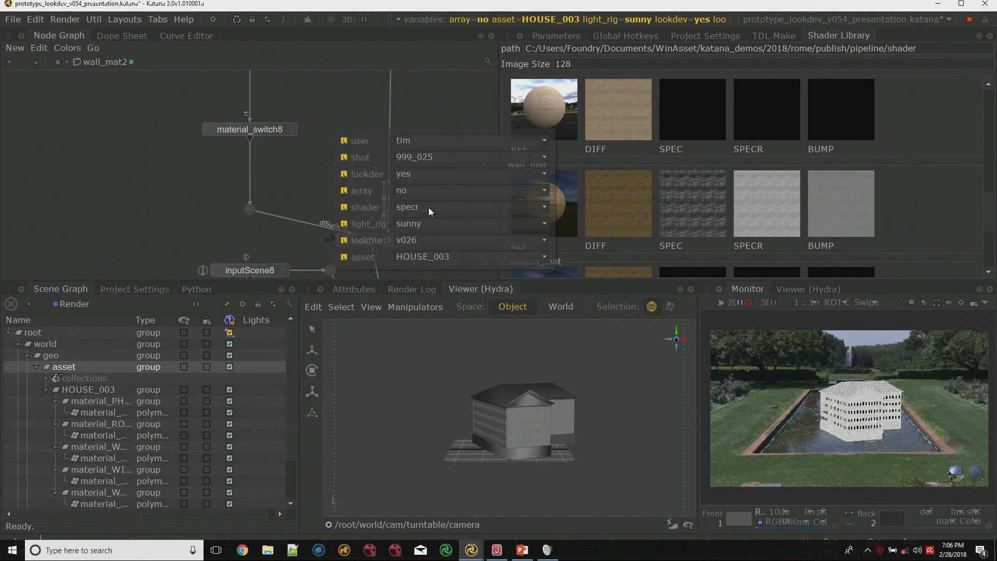
pyautogui.click(447, 207)
pyautogui.click(456, 261)
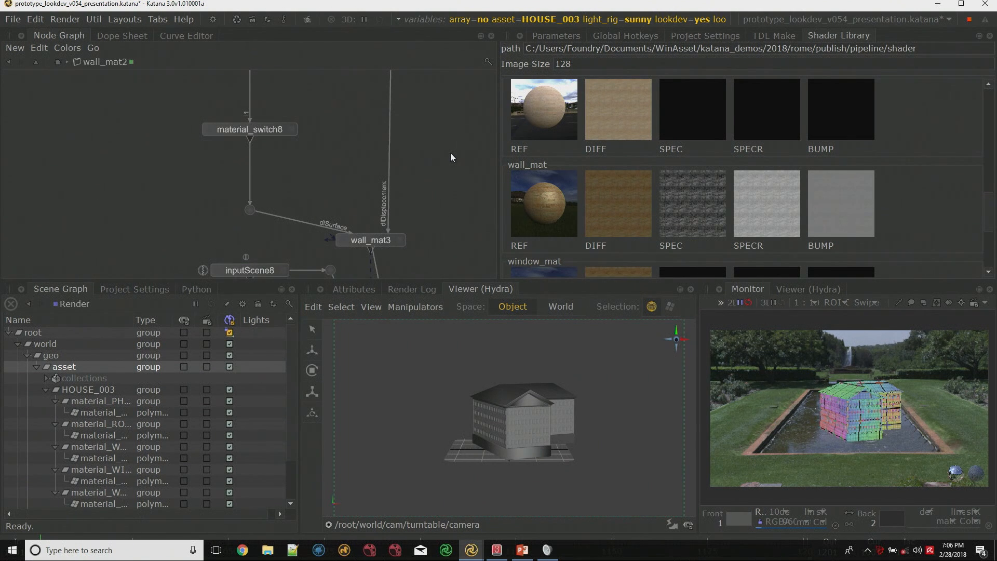
# Set the shader variable to selection and select the NORM_BUMP node in the wall_mat2 network for rendering.
pyautogui.press('v')
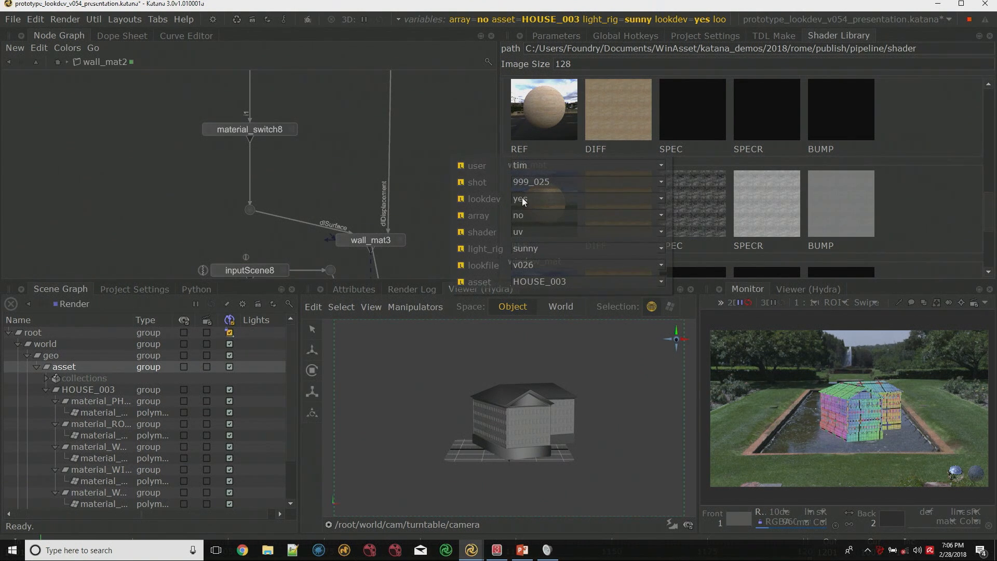
pyautogui.click(540, 248)
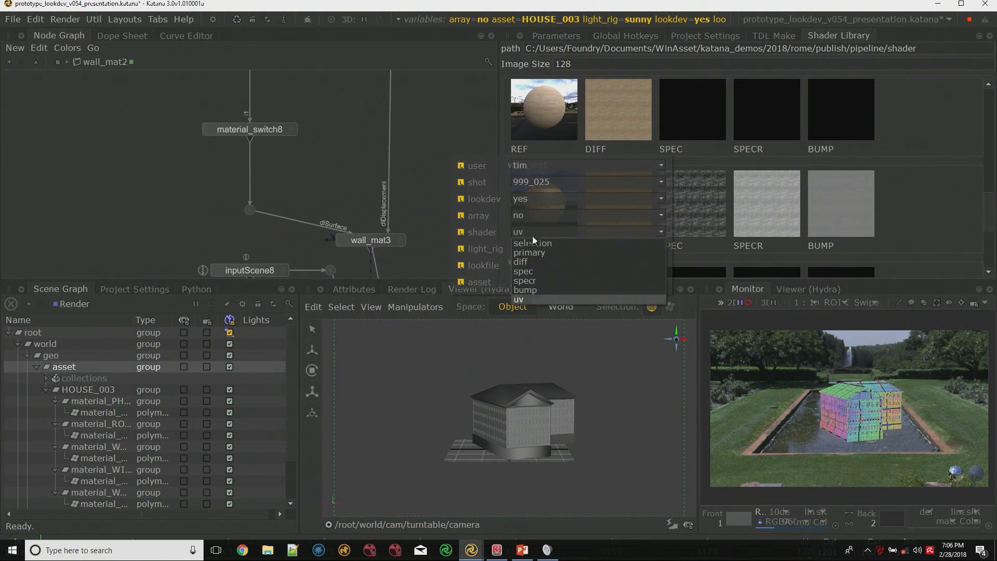
pyautogui.scroll(-3, 432, 125)
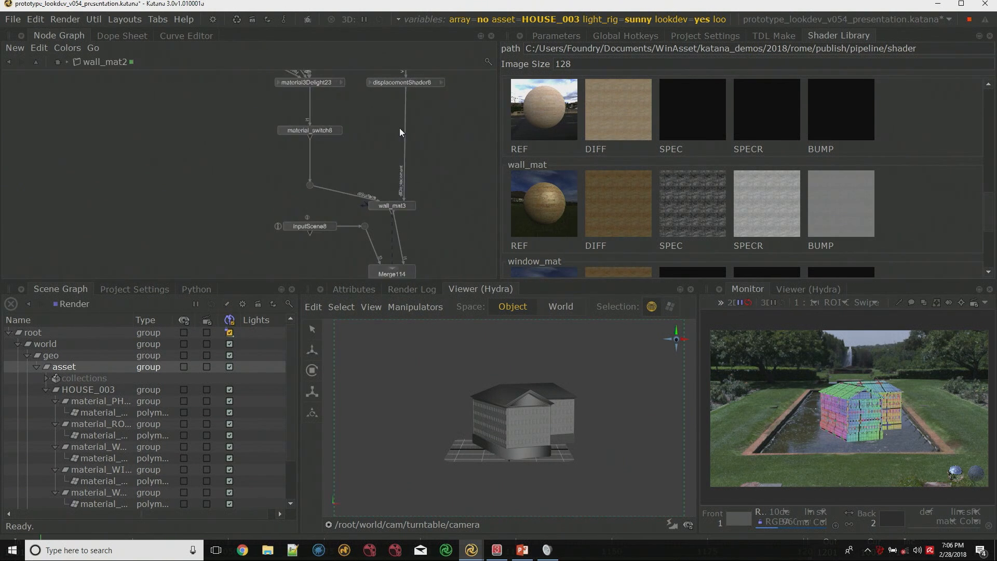
pyautogui.moveTo(365, 79); pyautogui.dragTo(373, 149, button='middle')
pyautogui.scroll(-3, 361, 112)
pyautogui.moveTo(361, 112); pyautogui.dragTo(428, 186, button='middle')
pyautogui.moveTo(260, 112); pyautogui.dragTo(386, 203, button='middle')
pyautogui.scroll(1, 192, 116)
pyautogui.click(190, 129)
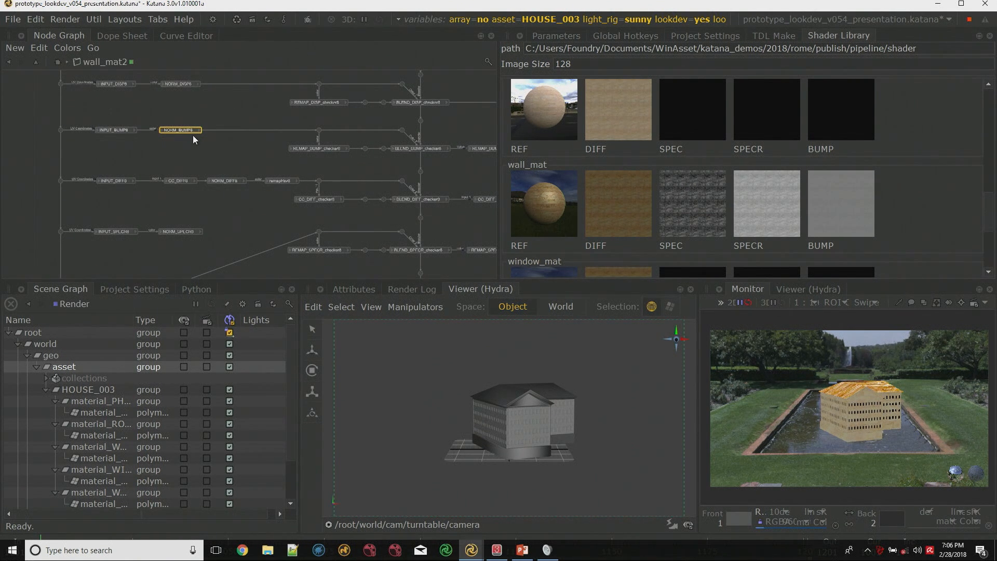
# Select the diffuse remapHsv node and the REMAP_SPECR_FIN node of wall_mat2 to preview their output.
pyautogui.moveTo(276, 166); pyautogui.dragTo(241, 154, button='middle')
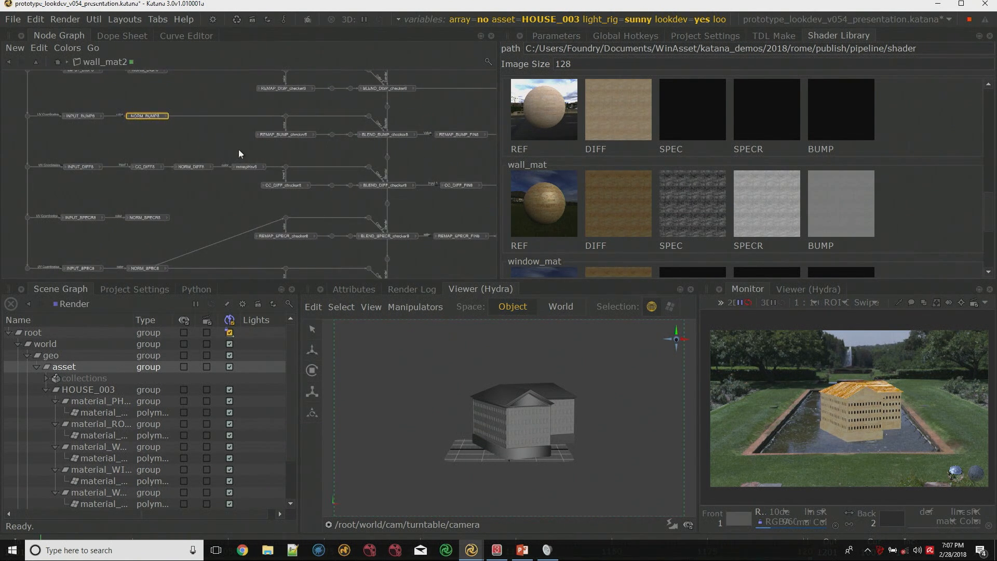
pyautogui.click(247, 167)
pyautogui.moveTo(419, 220); pyautogui.dragTo(274, 171, button='middle')
pyautogui.click(314, 187)
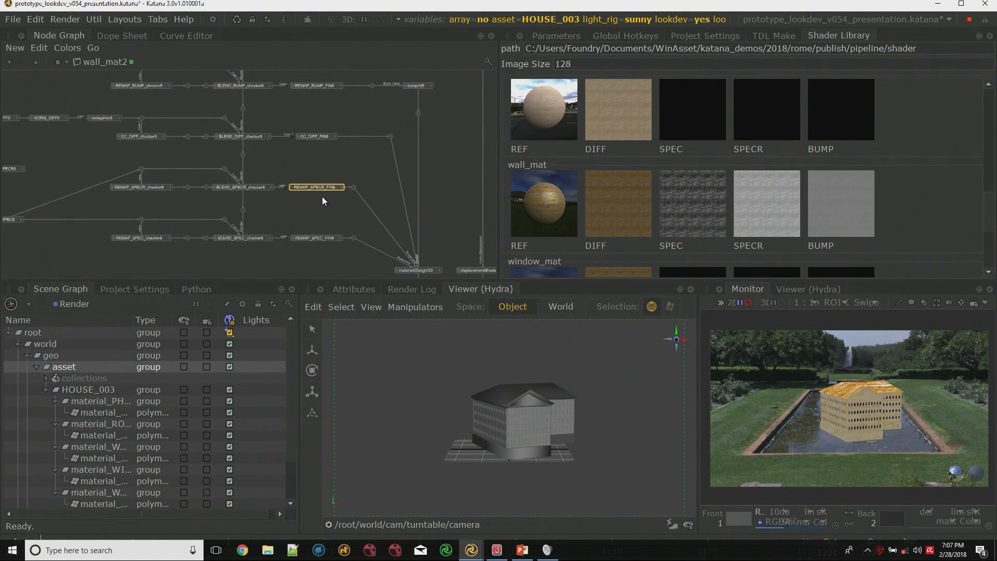
pyautogui.moveTo(331, 206); pyautogui.dragTo(327, 200, button='middle')
# Reapply selection as the shader variable's value using the variable quick picker.
pyautogui.press('Tab')
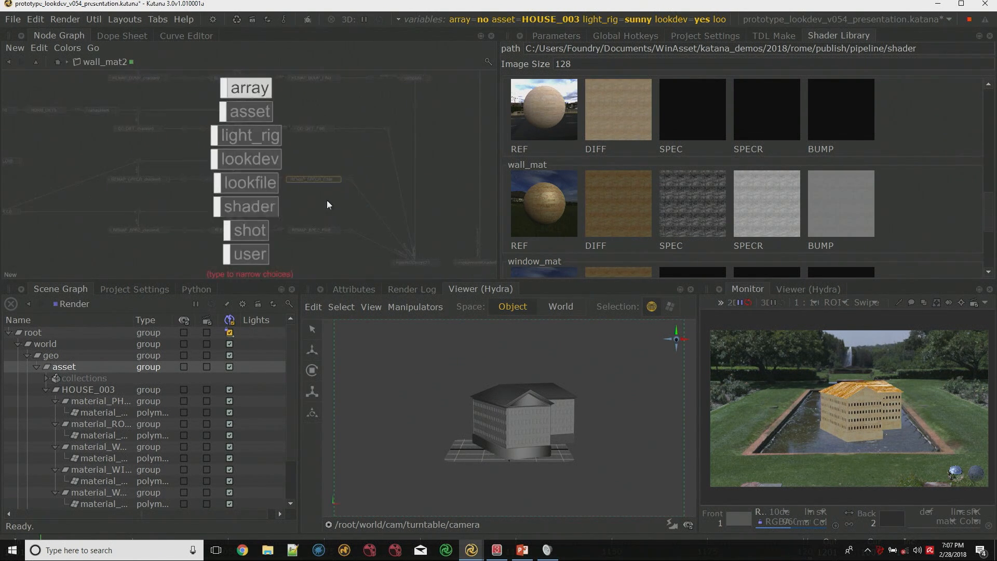
pyautogui.write('shader')
pyautogui.press('Return')
pyautogui.write('selection')
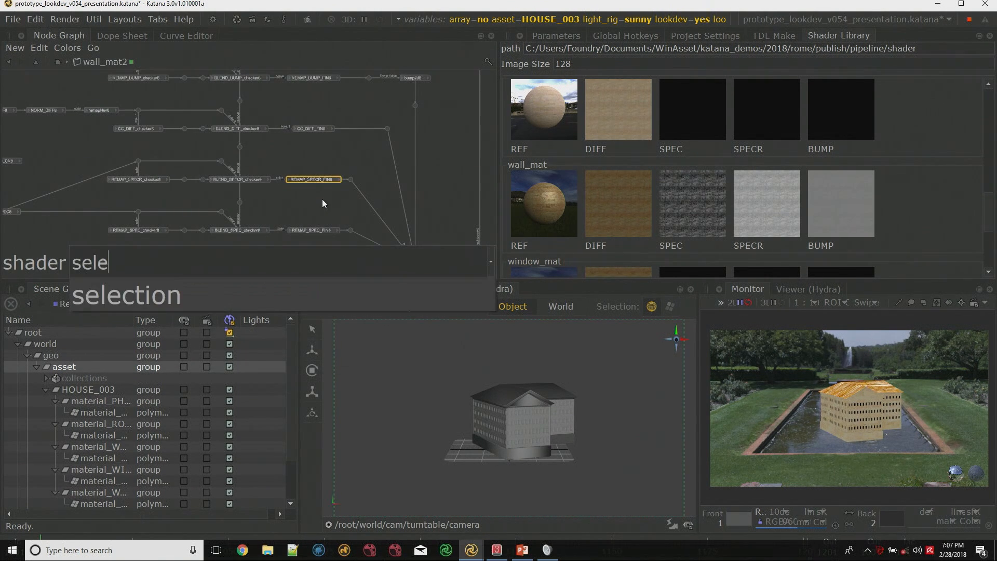
pyautogui.press('Down')
pyautogui.press('Return')
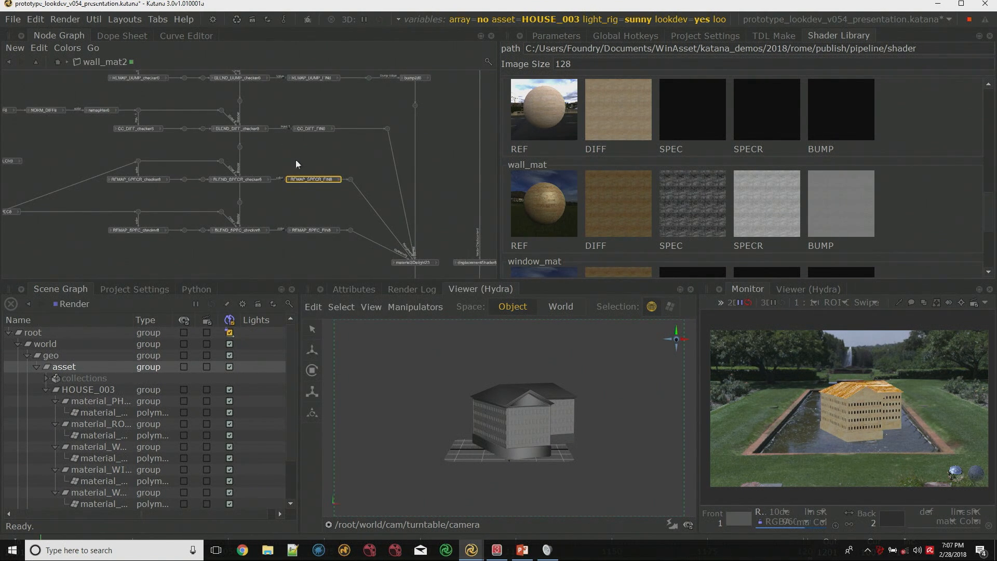
# Leave wall_mat2 and go inside the wall_mat group to its specular roughness branch.
pyautogui.moveTo(295, 160); pyautogui.dragTo(318, 154, button='middle')
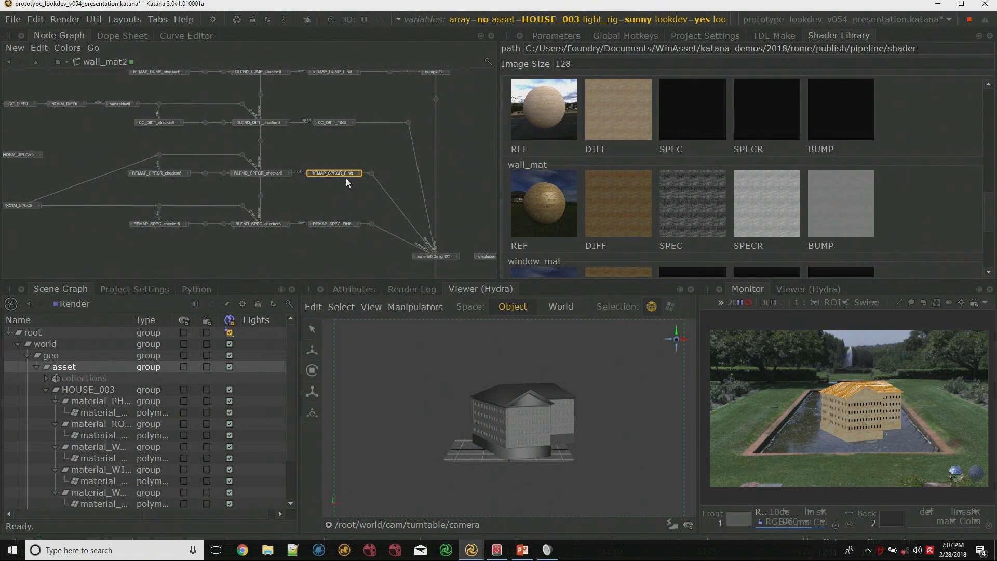
pyautogui.moveTo(445, 266); pyautogui.dragTo(344, 201, button='middle')
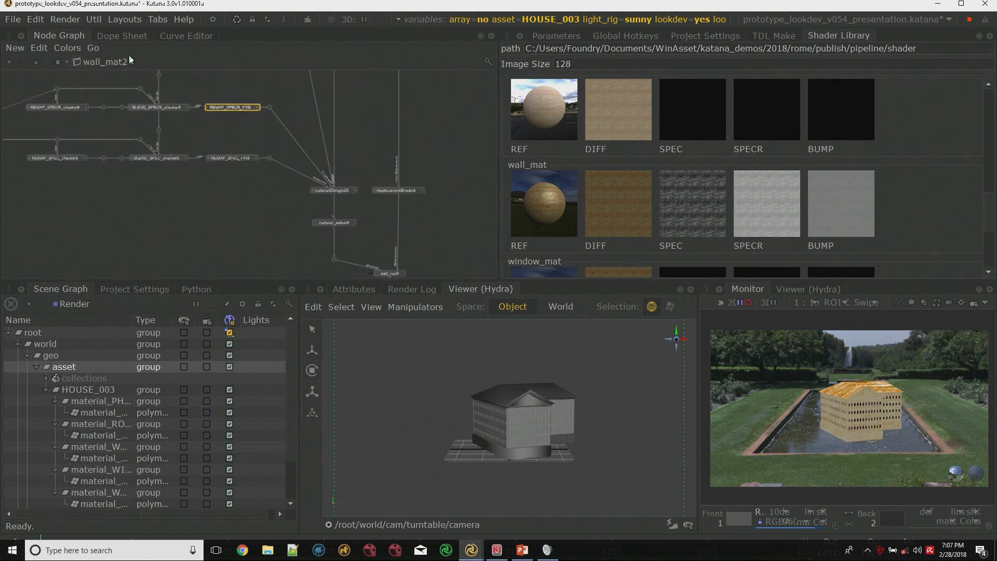
pyautogui.click(36, 62)
pyautogui.moveTo(158, 127); pyautogui.dragTo(183, 127, button='middle')
pyautogui.keyDown('ctrl'); pyautogui.middleClick(182, 127); pyautogui.keyUp('ctrl')
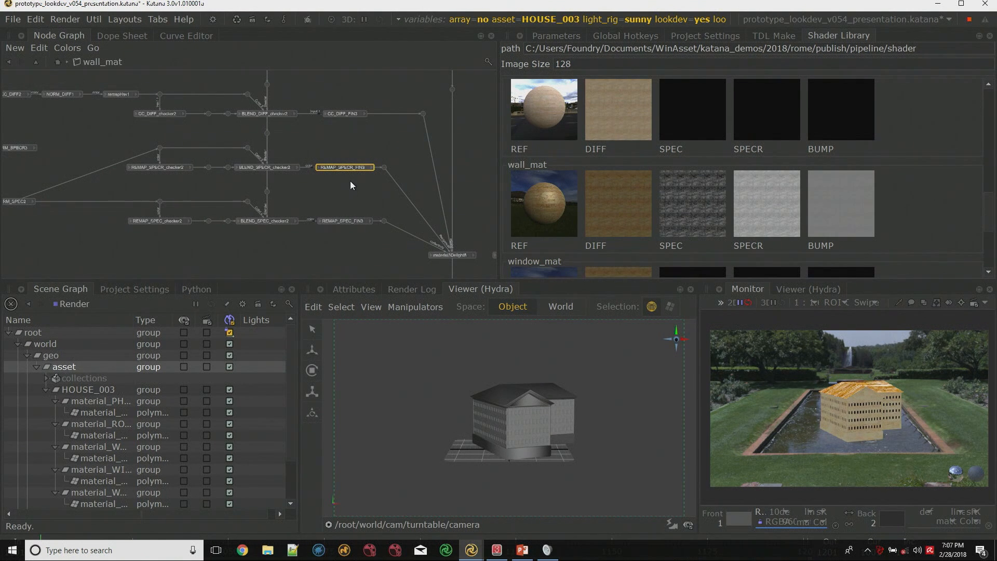
pyautogui.moveTo(354, 132); pyautogui.dragTo(365, 137, button='middle')
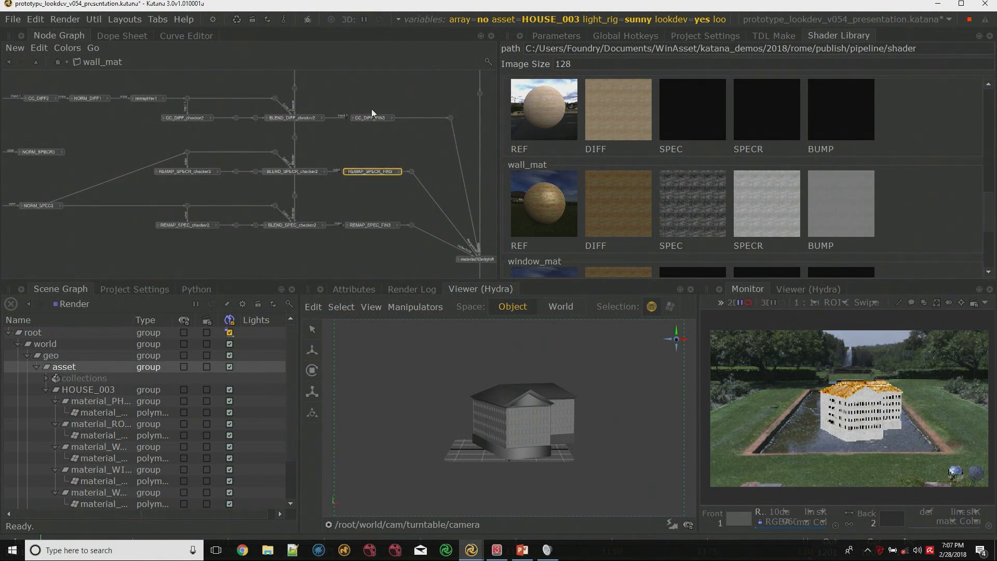
# Select the final diffuse colour-correct node and the remapHsv1 node in wall_mat to preview their output.
pyautogui.click(373, 117)
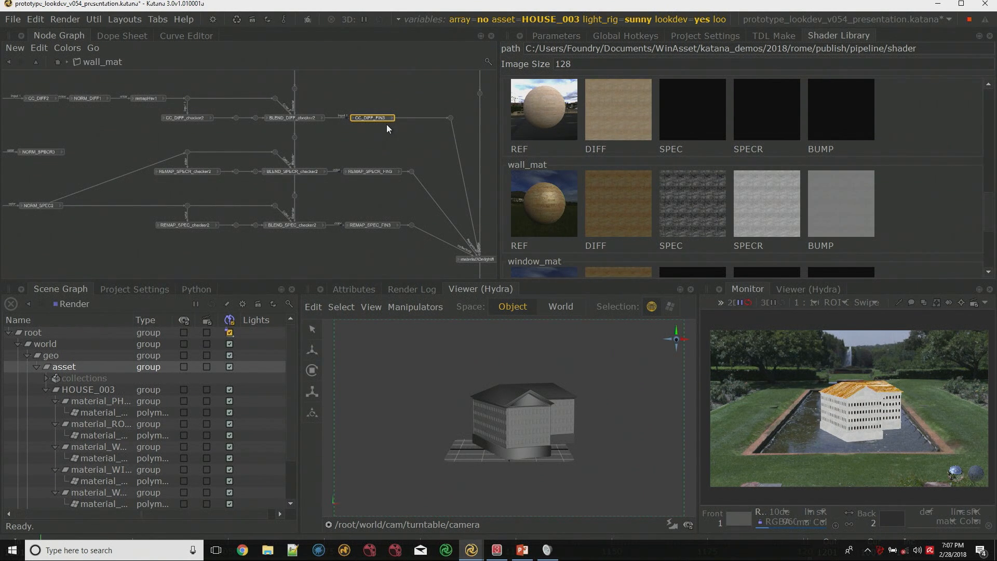
pyautogui.press('v')
pyautogui.moveTo(286, 103); pyautogui.dragTo(311, 101, button='middle')
pyautogui.moveTo(183, 93); pyautogui.dragTo(219, 135, button='middle')
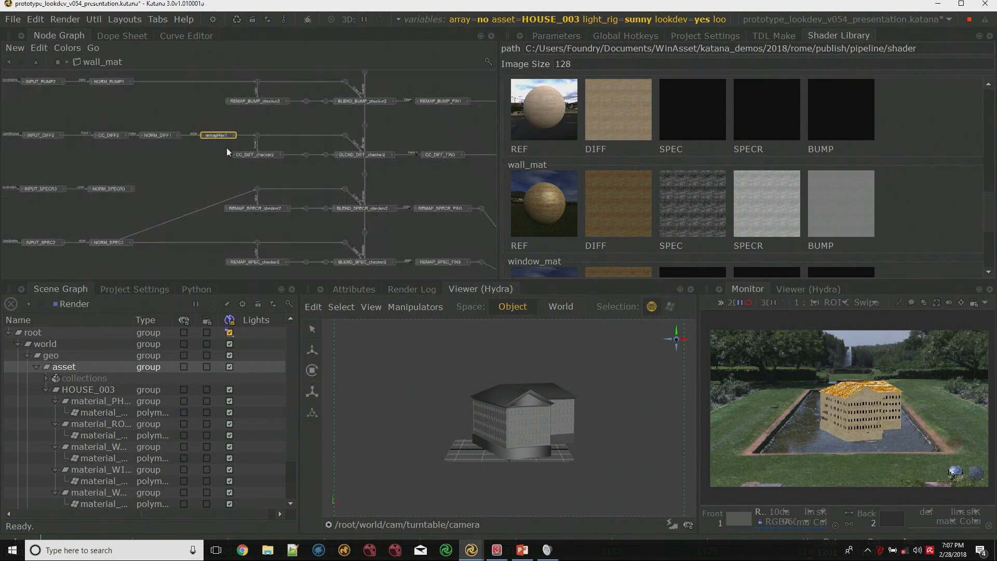
# Preview the checker blend nodes in wall_mat, ending on BLEND_SPEC_checker2.
pyautogui.moveTo(394, 126); pyautogui.dragTo(373, 132, button='middle')
pyautogui.moveTo(363, 97); pyautogui.dragTo(370, 120)
pyautogui.press('v')
pyautogui.moveTo(372, 271); pyautogui.dragTo(373, 202, button='middle')
pyautogui.click(366, 200)
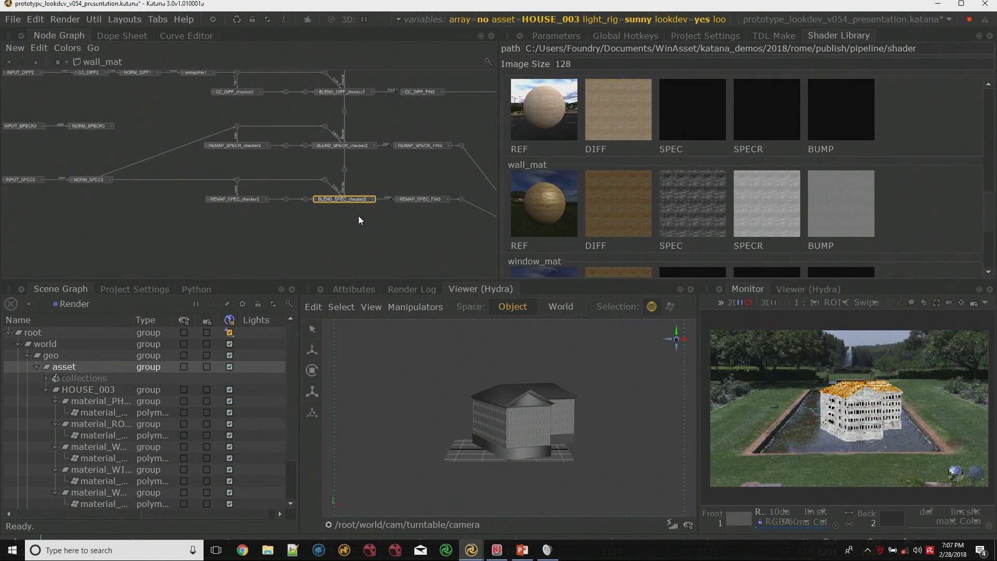
# Go inside wall_mat's material_switch3, show the parameters of GetSelectedNode3 and examine its internal nodes.
pyautogui.moveTo(489, 274); pyautogui.dragTo(401, 202, button='middle')
pyautogui.scroll(-1, 400, 182)
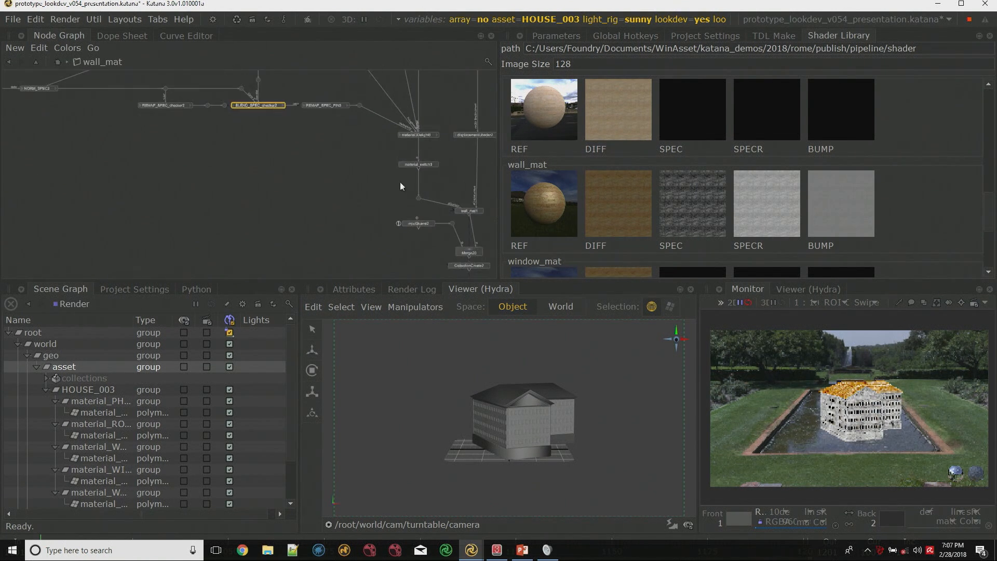
pyautogui.scroll(4, 405, 175)
pyautogui.keyDown('ctrl'); pyautogui.middleClick(451, 164); pyautogui.keyUp('ctrl')
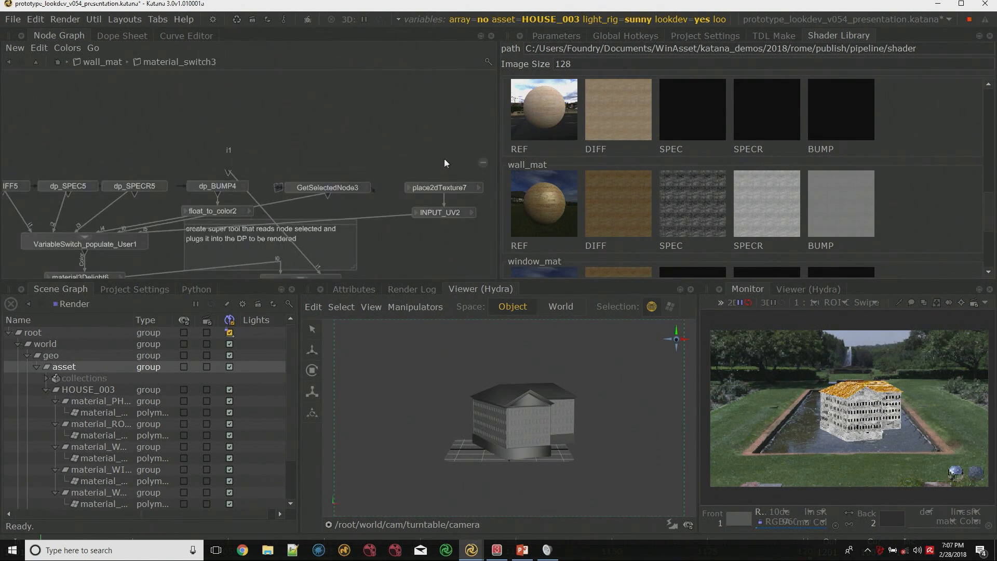
pyautogui.press('e')
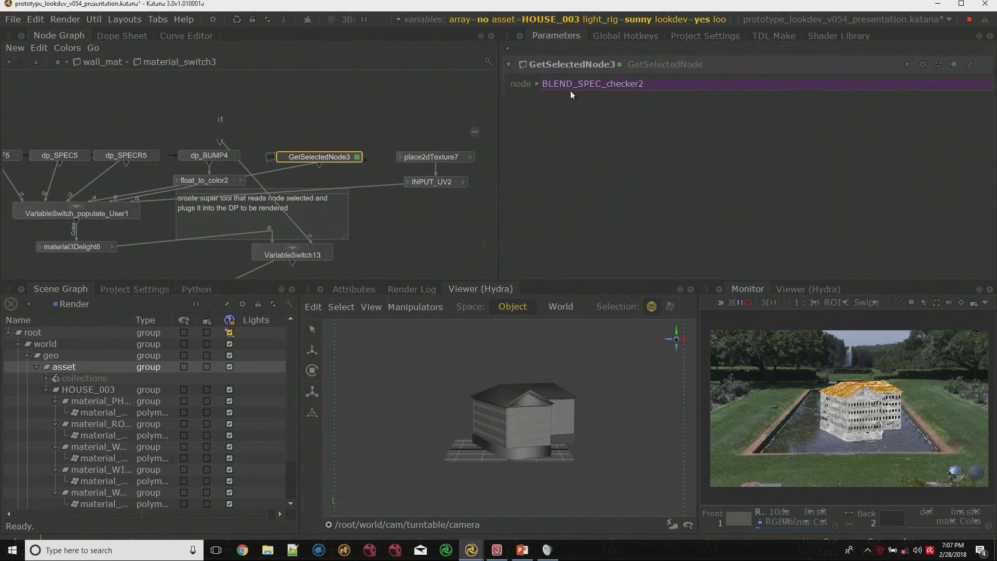
pyautogui.keyDown('ctrl'); pyautogui.middleClick(342, 153); pyautogui.keyUp('ctrl')
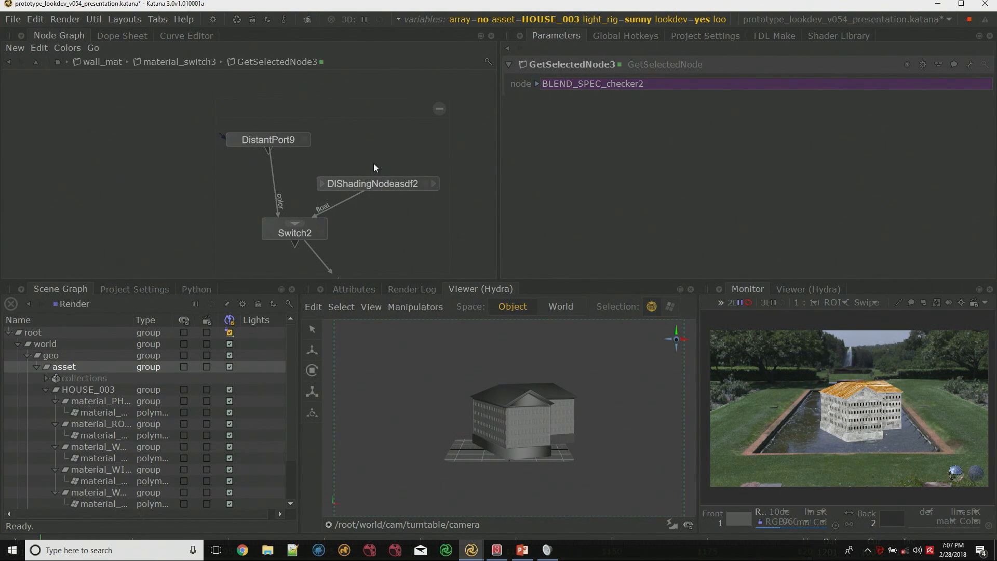
# Return to the top level of the node graph and go inside the turntable group above the Render node.
pyautogui.click(57, 65)
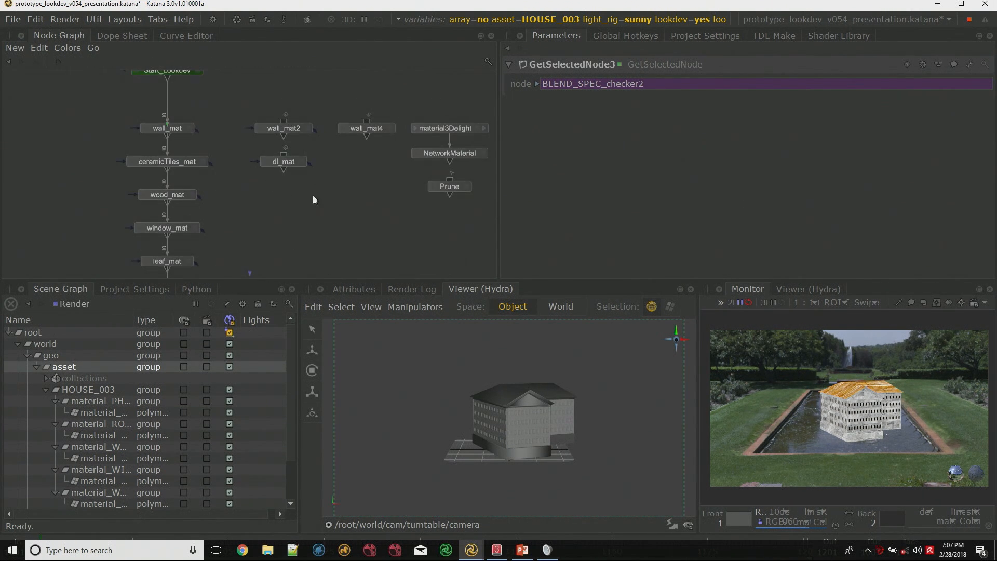
pyautogui.moveTo(300, 260); pyautogui.dragTo(317, 191, button='middle')
pyautogui.scroll(-4, 320, 185)
pyautogui.moveTo(258, 222); pyautogui.dragTo(256, 107, button='middle')
pyautogui.scroll(3, 251, 182)
pyautogui.scroll(-2, 252, 164)
pyautogui.scroll(3, 327, 213)
pyautogui.moveTo(328, 213); pyautogui.dragTo(314, 195, button='middle')
pyautogui.click(332, 198)
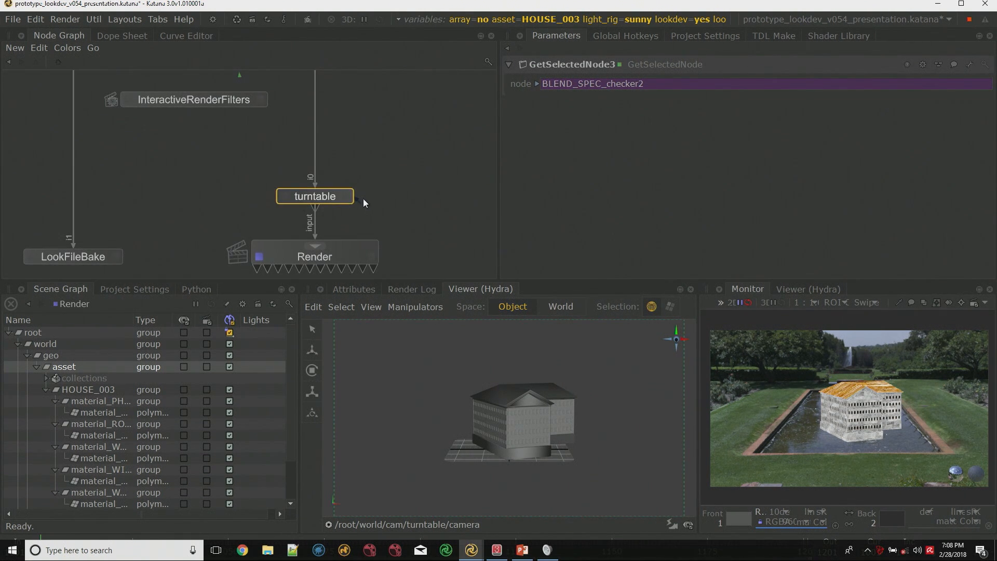
pyautogui.moveTo(361, 197); pyautogui.dragTo(353, 214, button='middle')
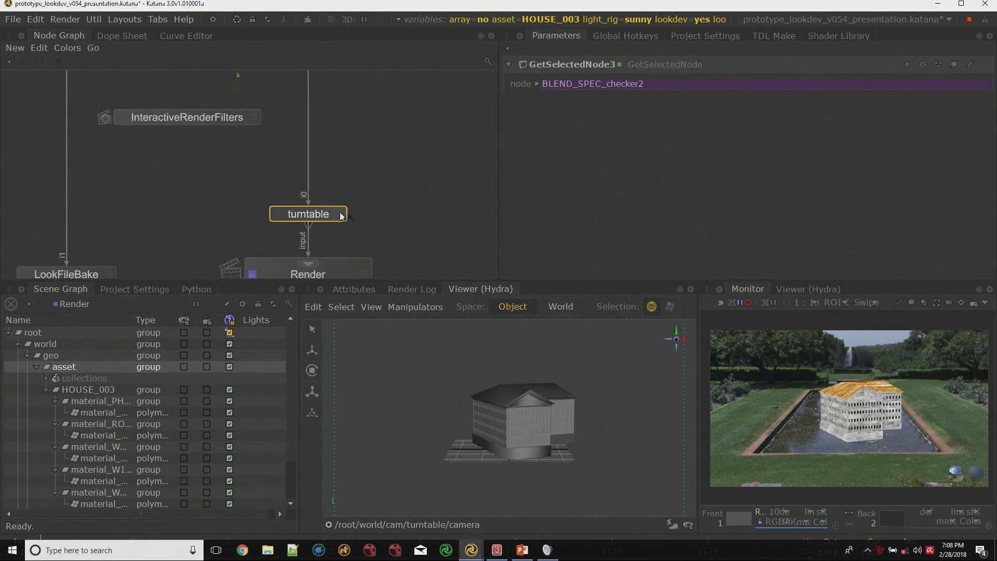
pyautogui.click(342, 215)
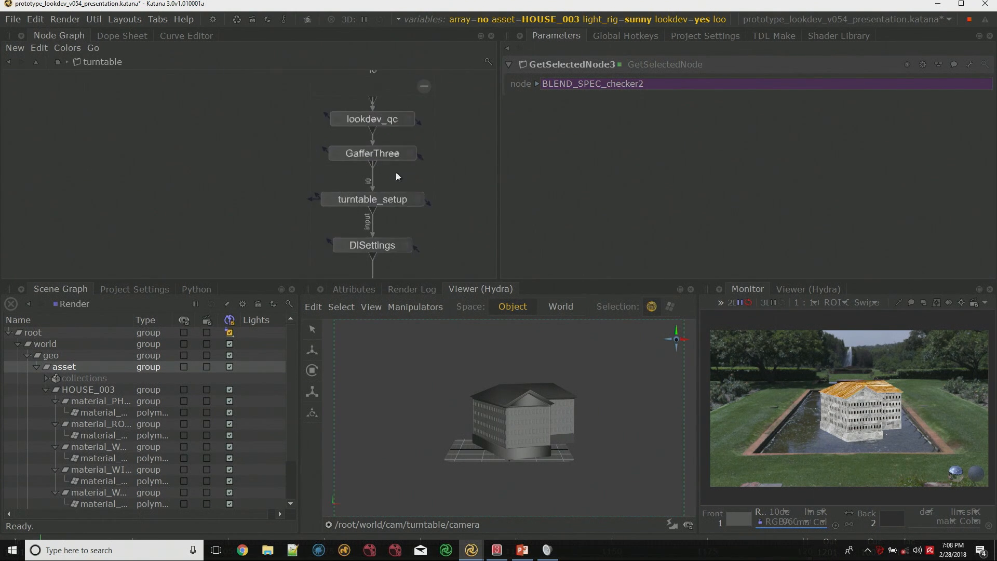
# Show the parameters of the lookdev_qc group inside turntable.
pyautogui.moveTo(396, 174); pyautogui.dragTo(346, 155, button='middle')
pyautogui.click(338, 99)
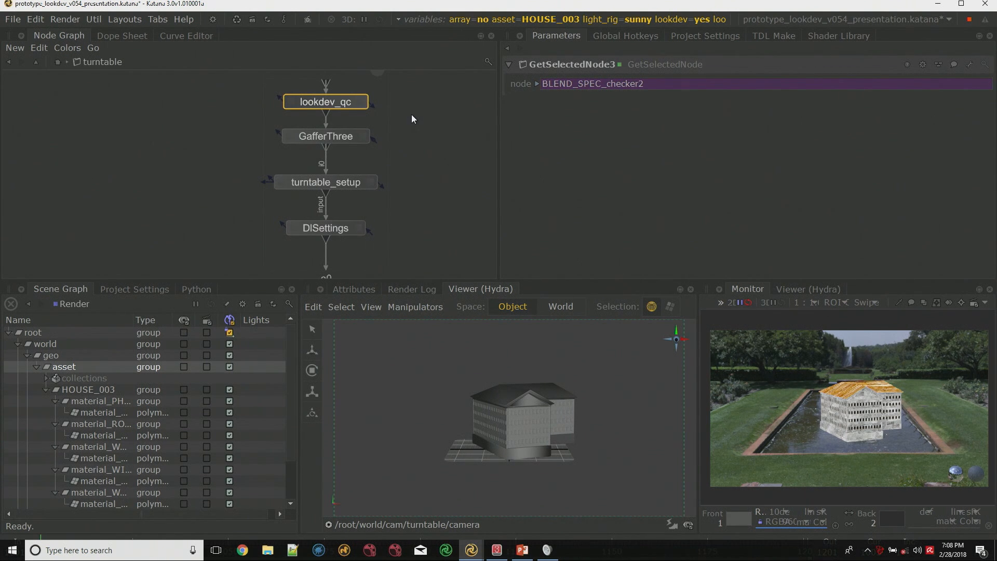
pyautogui.press('e')
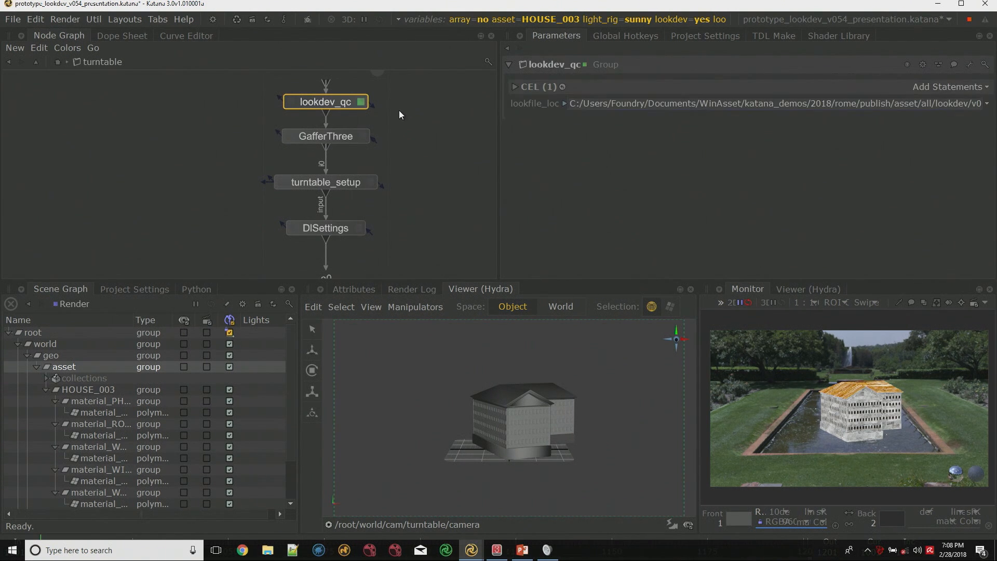
# Examine the LookFileAssign12 and LookFileResolve nodes inside lookdev_qc, and return to the turntable group.
pyautogui.hotkey('ctrl', 'Return')
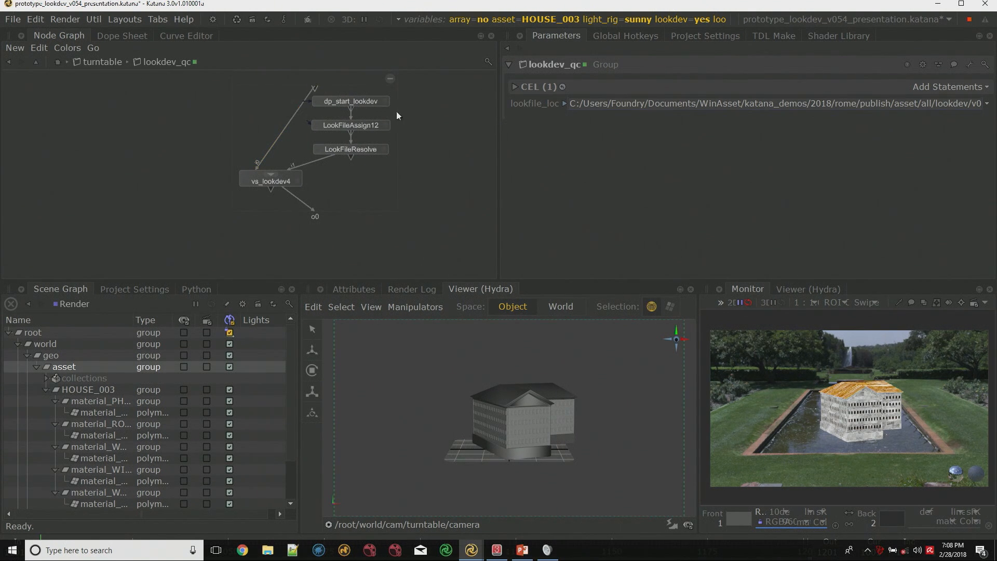
pyautogui.click(339, 127)
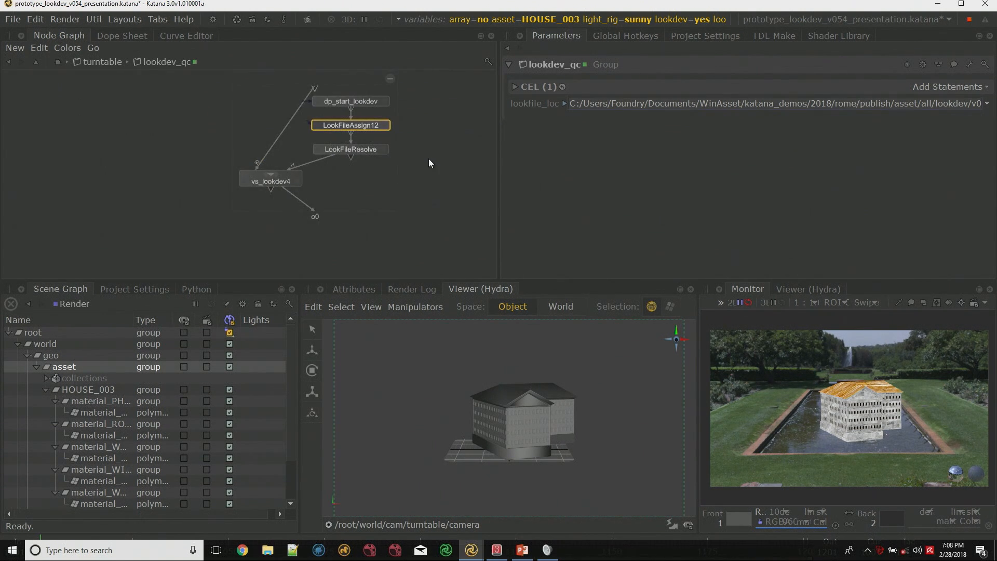
pyautogui.click(351, 154)
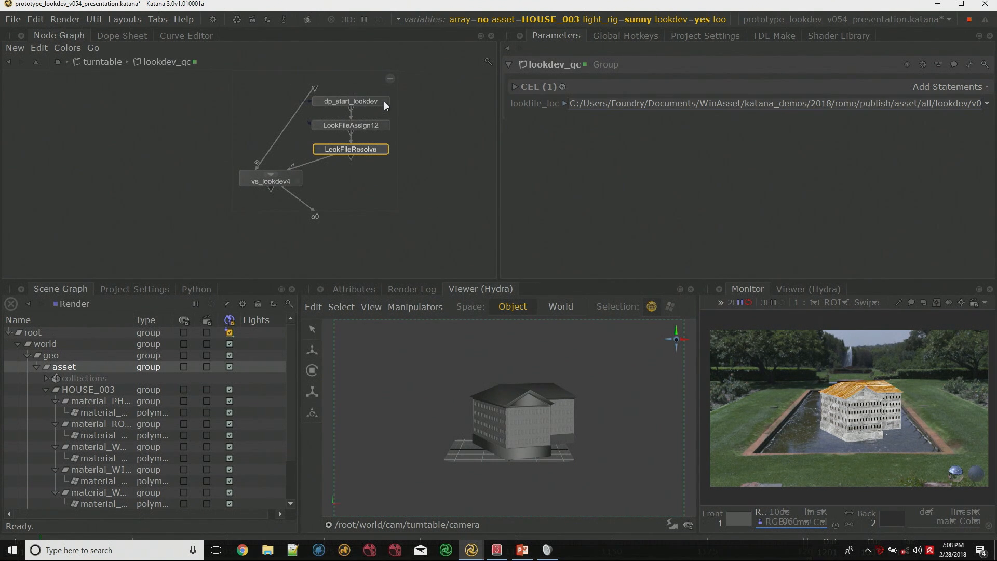
pyautogui.click(36, 62)
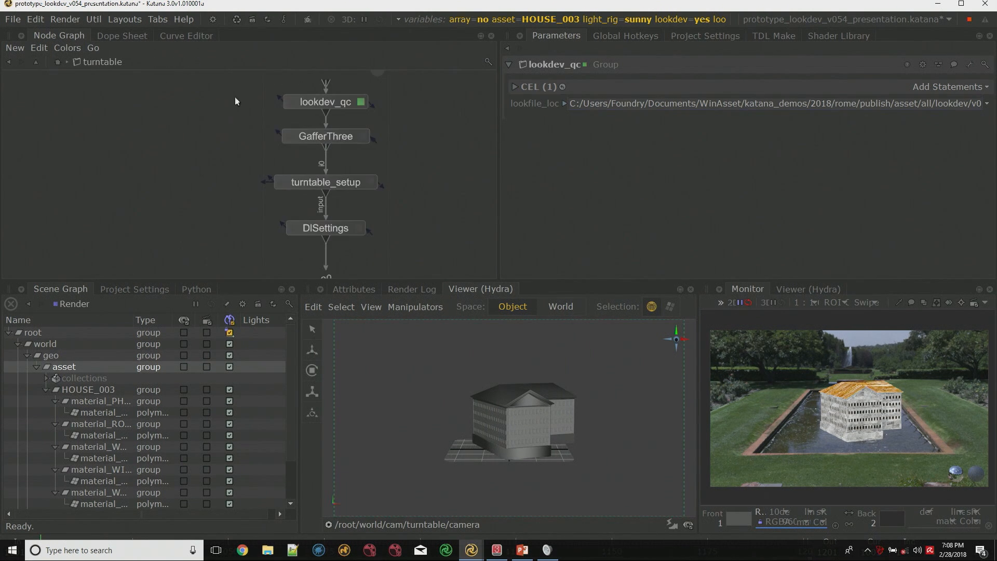
# Show the GafferThree parameters and display the material settings of the sunny rig's envLight.
pyautogui.click(312, 136)
pyautogui.press('e')
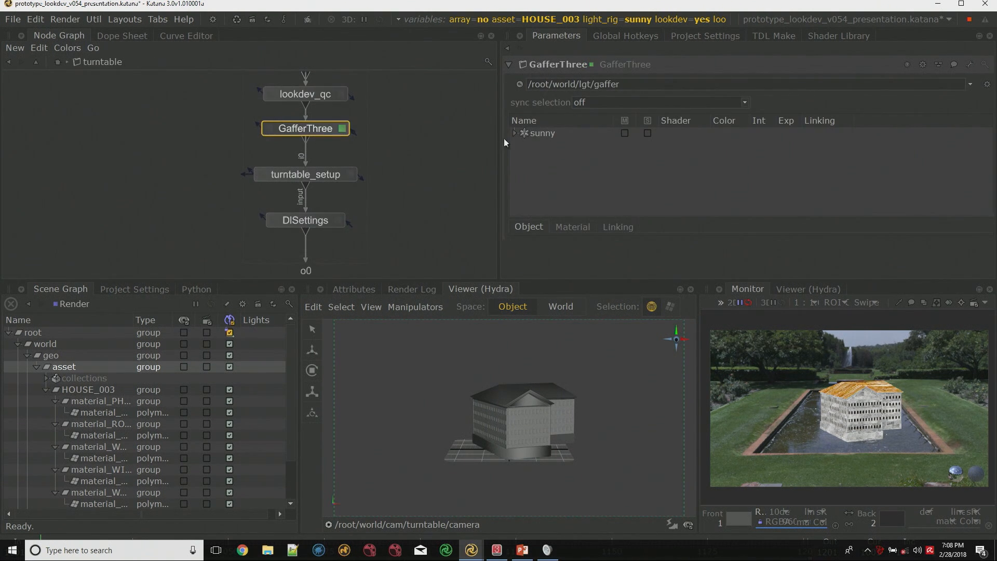
pyautogui.click(554, 145)
pyautogui.click(572, 226)
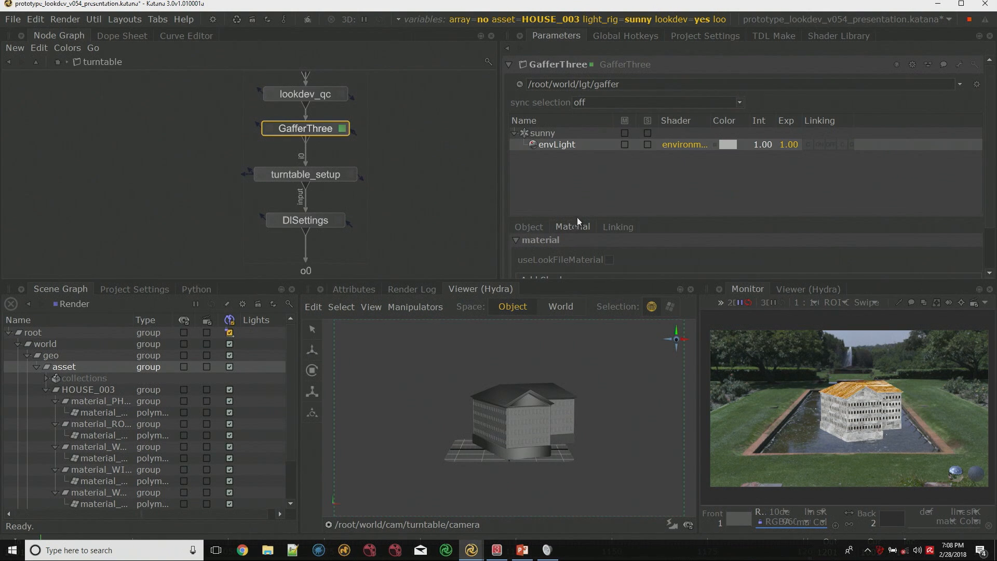
# Expand envLight's dlEnvironmentShader, widen the parameter area and reveal the expression driving Image Name.
pyautogui.click(522, 248)
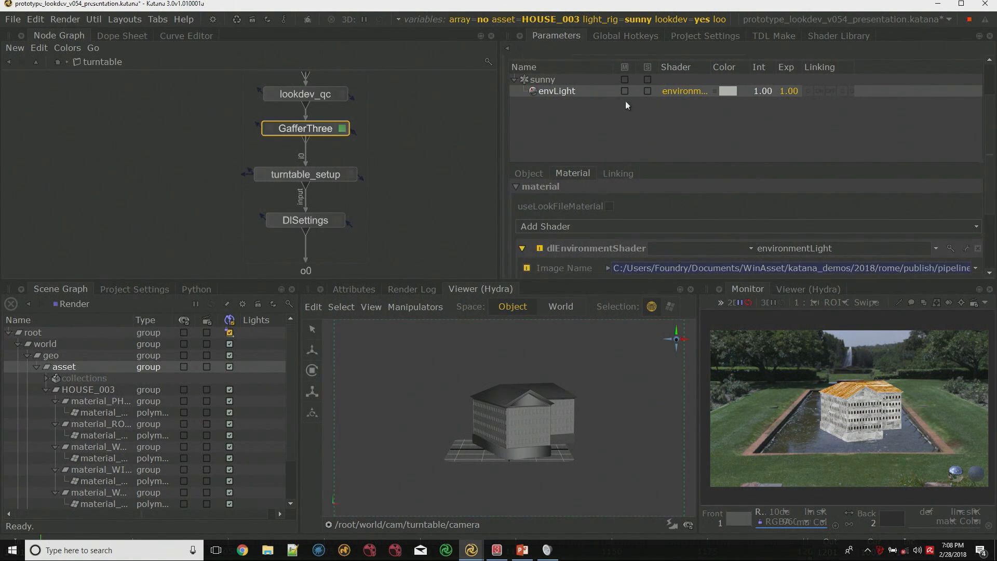
pyautogui.scroll(-3, 624, 130)
pyautogui.moveTo(502, 170); pyautogui.dragTo(370, 169)
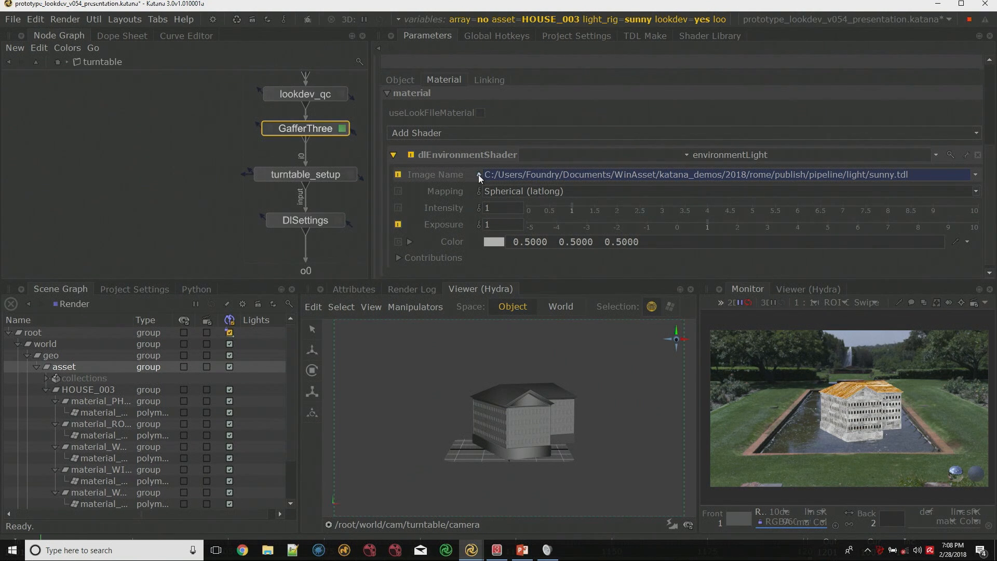
pyautogui.click(478, 174)
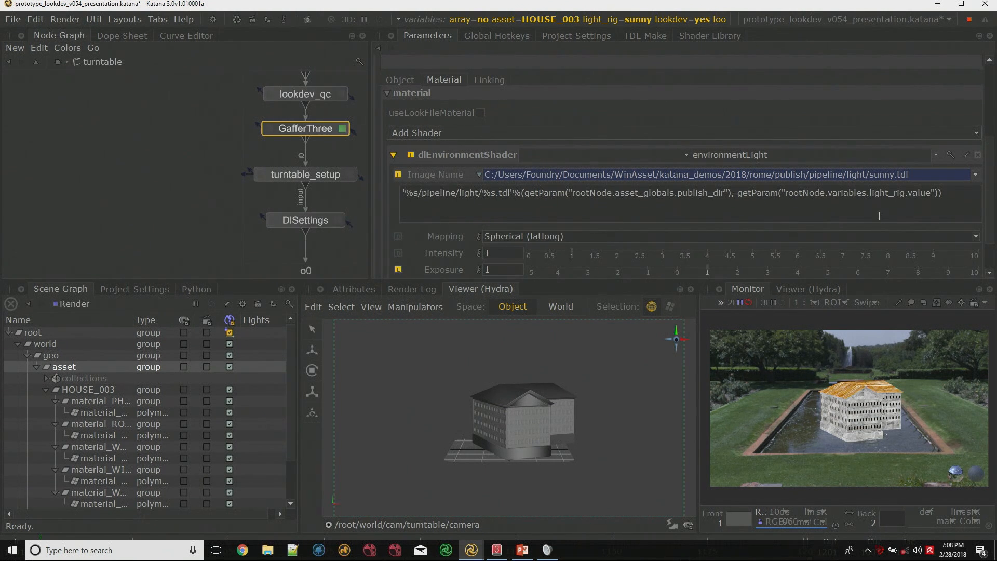
# Set the light_rig variable to overcast and highlight the resulting texture file name in envLight's Image Name path.
pyautogui.click(177, 163)
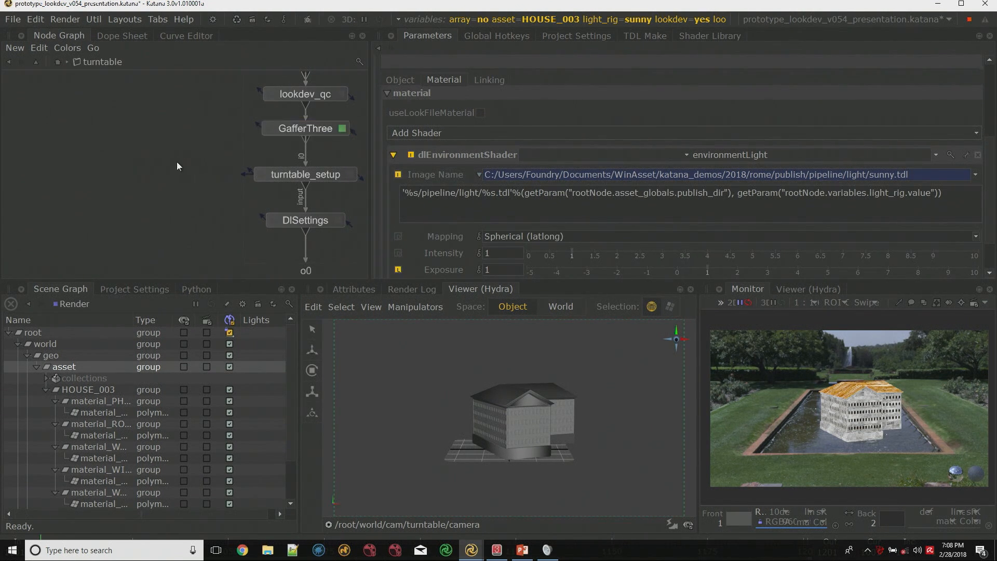
pyautogui.press('v')
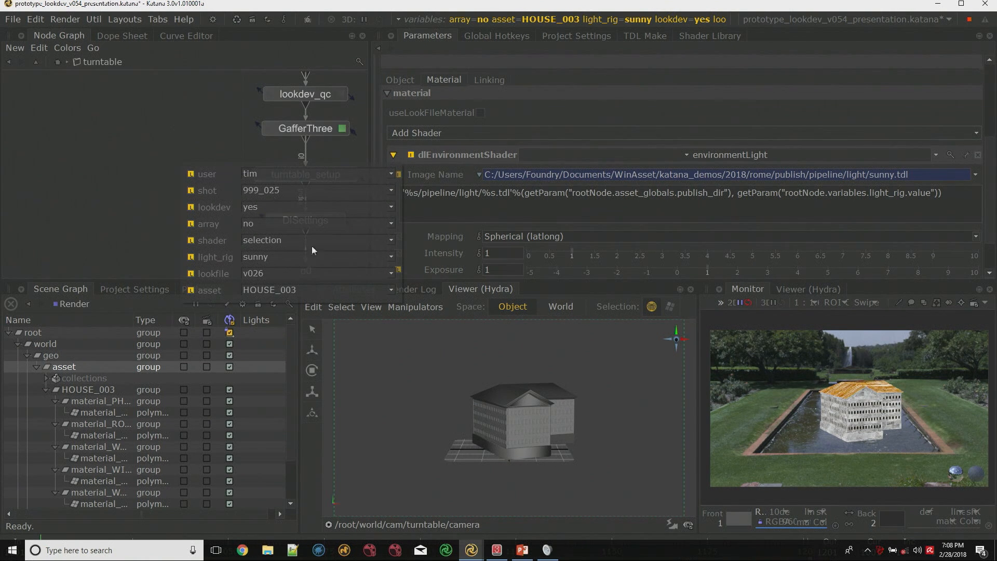
pyautogui.click(282, 261)
pyautogui.click(281, 286)
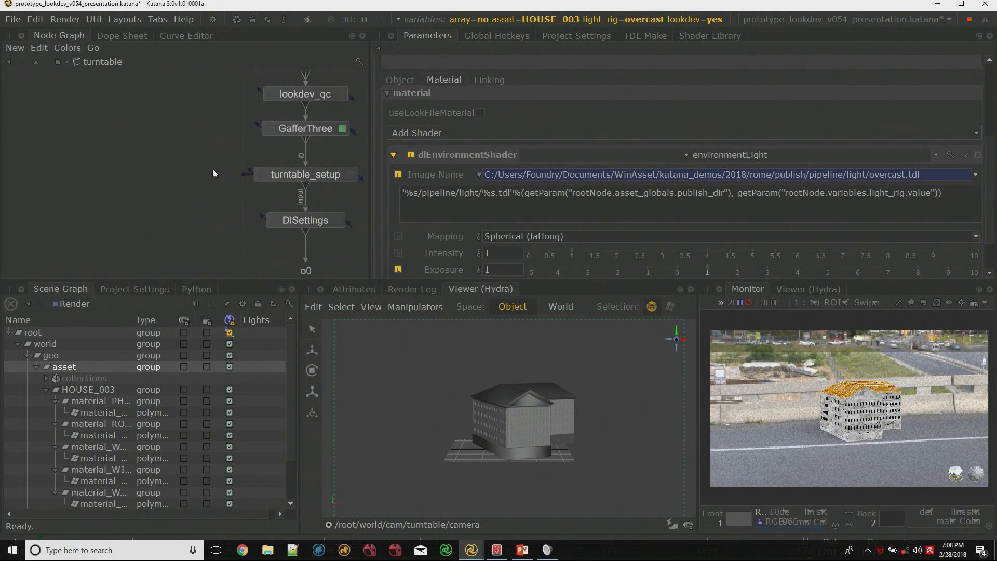
pyautogui.moveTo(232, 178); pyautogui.dragTo(220, 174, button='middle')
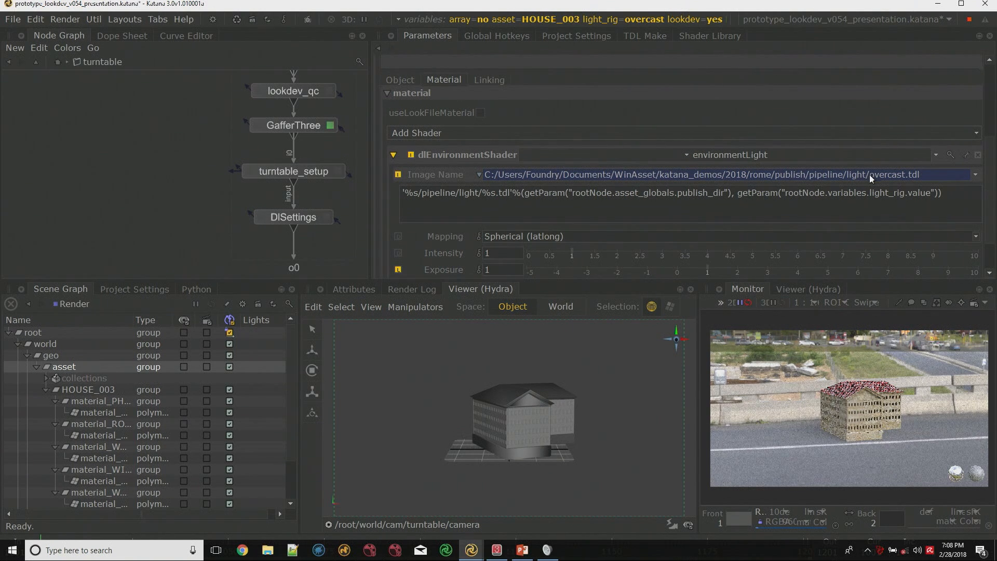
pyautogui.moveTo(925, 177); pyautogui.dragTo(871, 177)
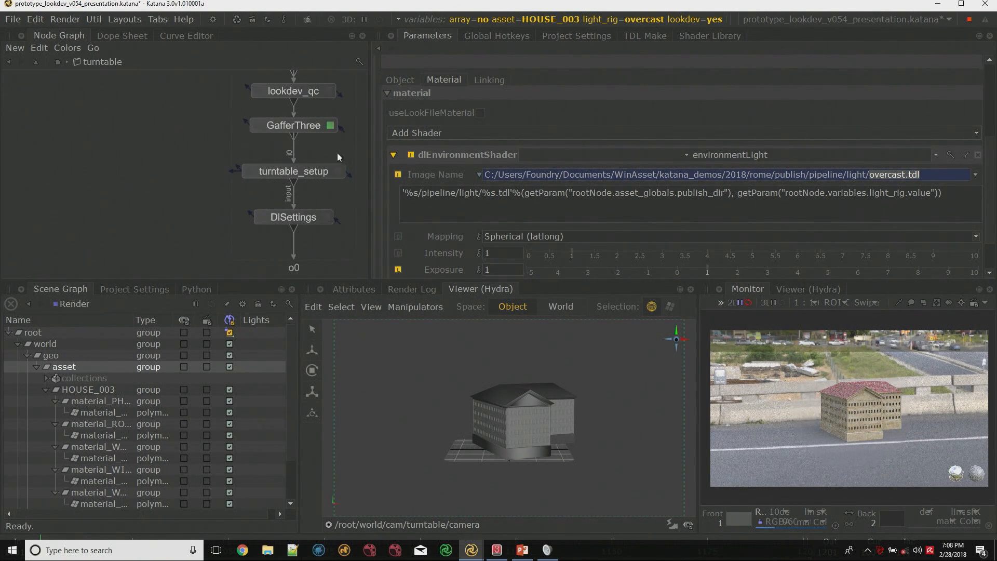
# Enter the turntable_setup group and select its sphere and ground plane nodes together with the Merge directly below them.
pyautogui.moveTo(337, 154); pyautogui.dragTo(235, 141, button='middle')
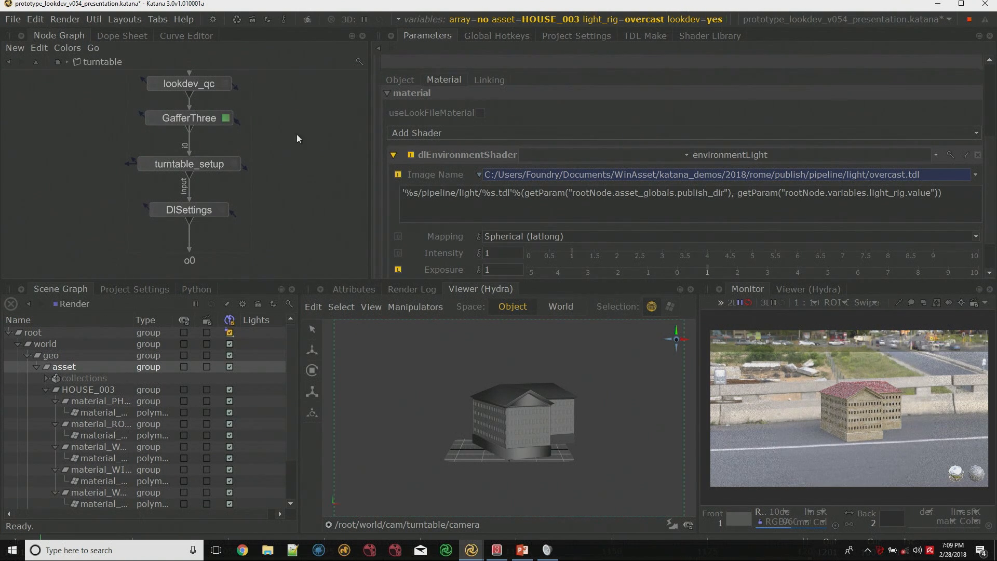
pyautogui.moveTo(248, 150); pyautogui.dragTo(254, 162, button='middle')
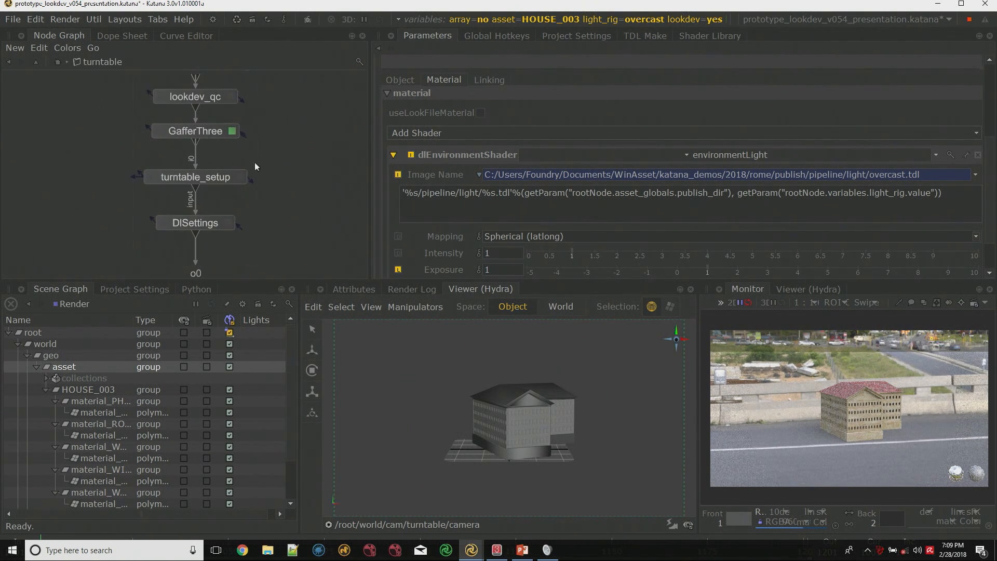
pyautogui.keyDown('ctrl'); pyautogui.middleClick(232, 176); pyautogui.keyUp('ctrl')
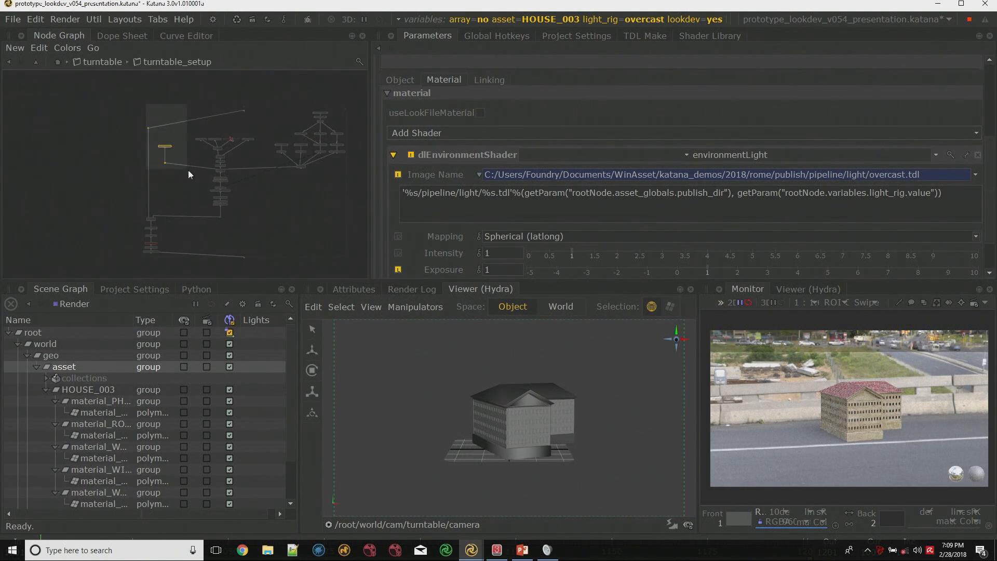
pyautogui.moveTo(156, 105); pyautogui.dragTo(355, 222)
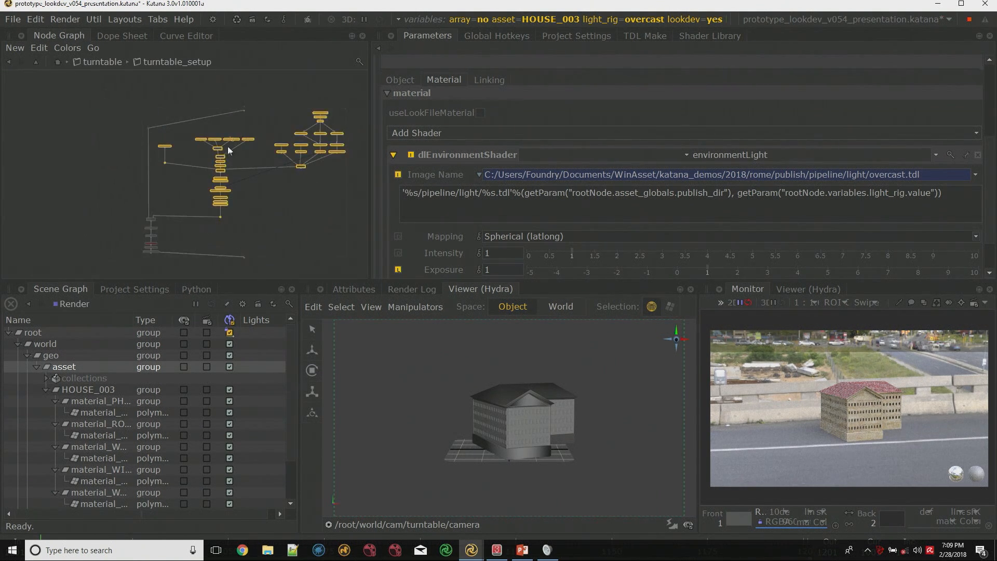
pyautogui.scroll(3, 228, 145)
pyautogui.scroll(2, 117, 135)
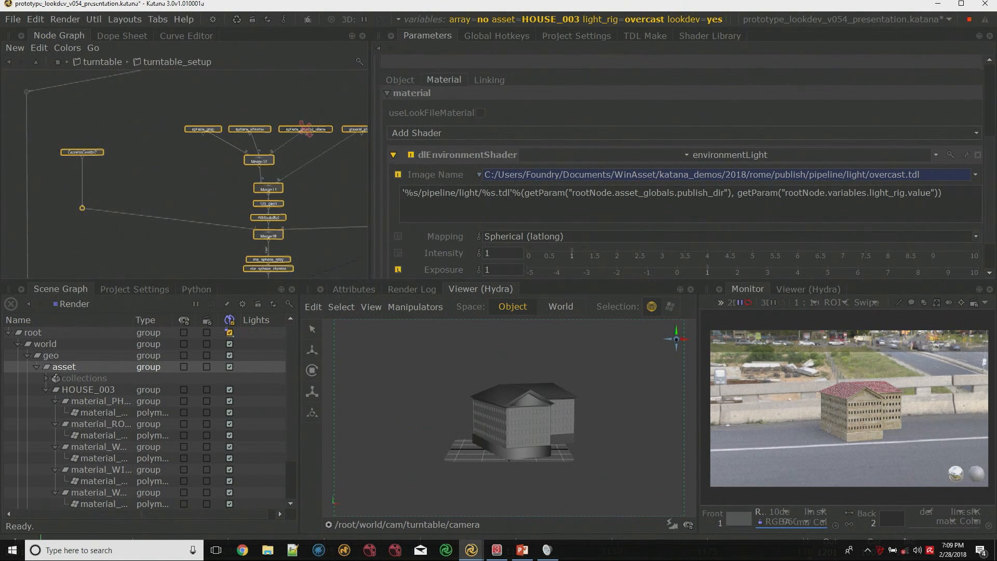
pyautogui.moveTo(283, 259); pyautogui.dragTo(204, 256, button='middle')
pyautogui.moveTo(102, 106); pyautogui.dragTo(317, 158)
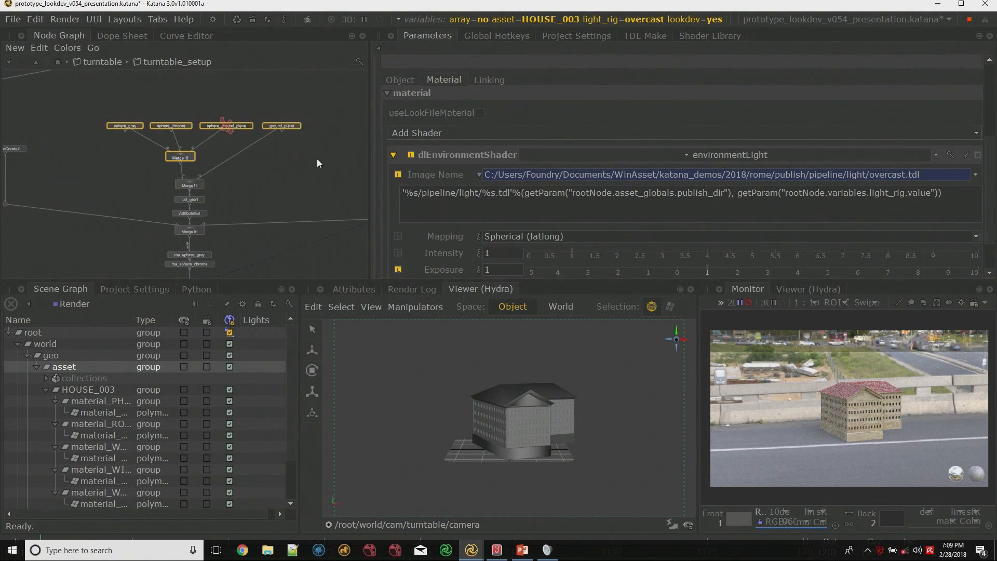
# Select the separate branching node network beside the sphere and ground plane branch in turntable_setup.
pyautogui.scroll(-1, 315, 162)
pyautogui.moveTo(317, 162); pyautogui.dragTo(203, 166, button='middle')
pyautogui.scroll(-2, 205, 167)
pyautogui.moveTo(255, 124); pyautogui.dragTo(194, 140, button='middle')
pyautogui.scroll(-2, 193, 139)
pyautogui.moveTo(136, 94); pyautogui.dragTo(317, 240)
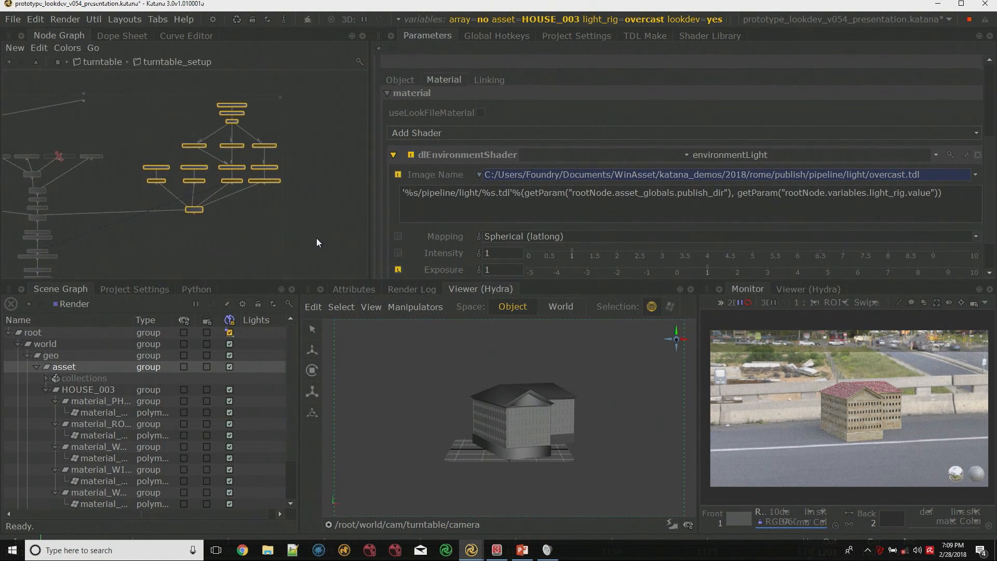
# Examine the turntable_setup network down through the object settings nodes to Merge17, RenderSettings and the rotation nodes.
pyautogui.moveTo(254, 230); pyautogui.dragTo(345, 159, button='middle')
pyautogui.scroll(4, 114, 133)
pyautogui.moveTo(115, 133); pyautogui.dragTo(132, 115, button='middle')
pyautogui.moveTo(184, 229); pyautogui.dragTo(243, 179, button='middle')
pyautogui.scroll(-2, 243, 179)
pyautogui.moveTo(248, 197); pyautogui.dragTo(283, 194, button='middle')
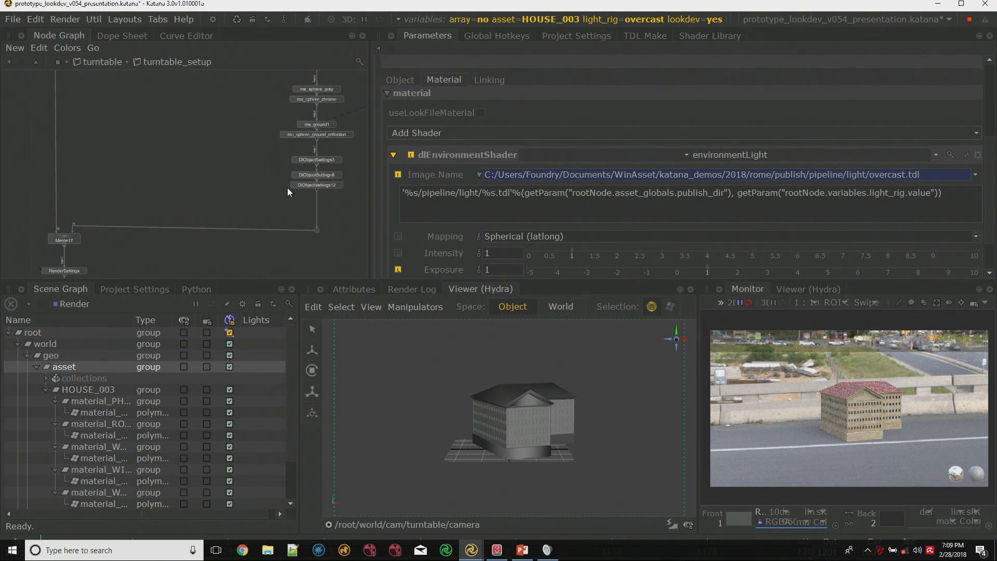
pyautogui.moveTo(213, 189); pyautogui.dragTo(279, 185, button='middle')
pyautogui.moveTo(145, 237); pyautogui.dragTo(217, 132, button='middle')
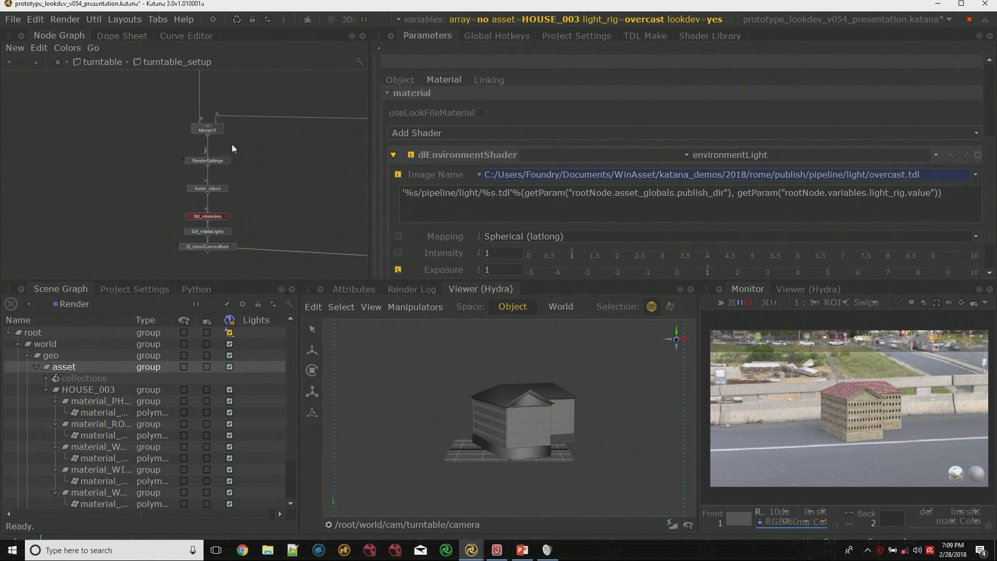
# Enter the frame_object group and view the scene at the dot above the two op_get_upper_bound nodes.
pyautogui.moveTo(176, 192); pyautogui.dragTo(162, 151, button='middle')
pyautogui.scroll(2, 183, 153)
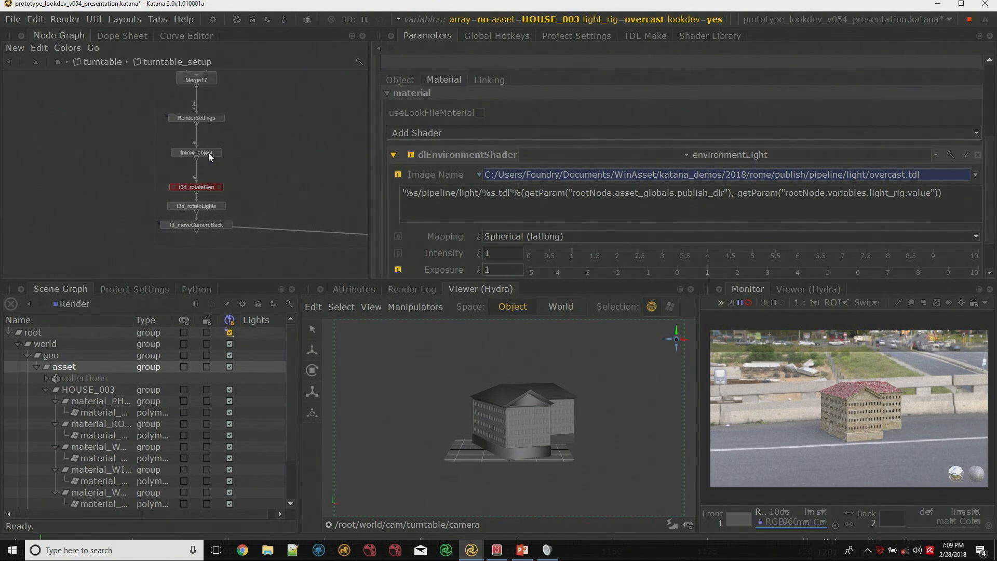
pyautogui.keyDown('ctrl'); pyautogui.middleClick(209, 154); pyautogui.keyUp('ctrl')
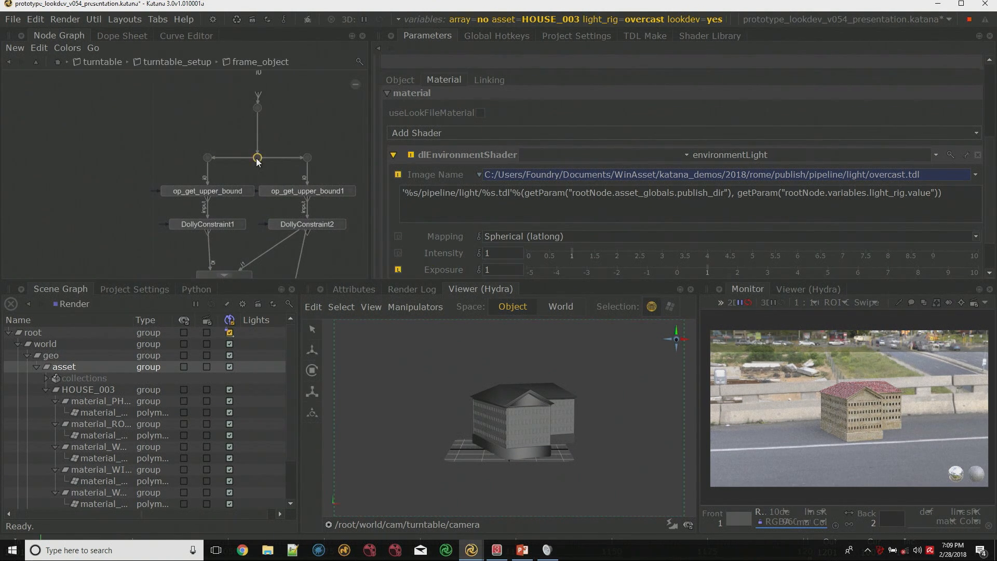
pyautogui.click(257, 158)
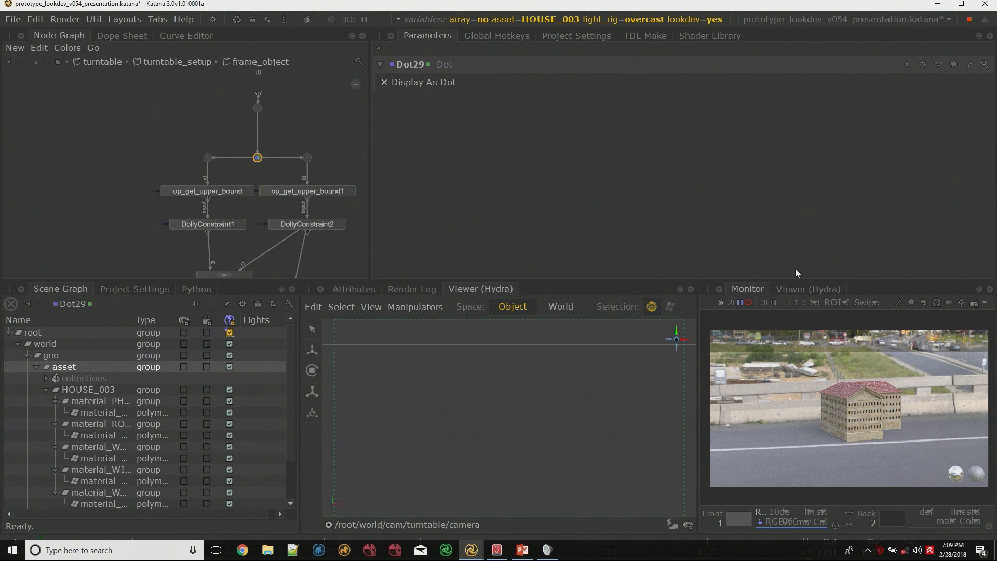
# Show a second, widened Hydra viewer beside the camera view, set it to Wireframe and frame the HOUSE_003 asset.
pyautogui.click(807, 289)
pyautogui.moveTo(701, 379); pyautogui.dragTo(626, 379)
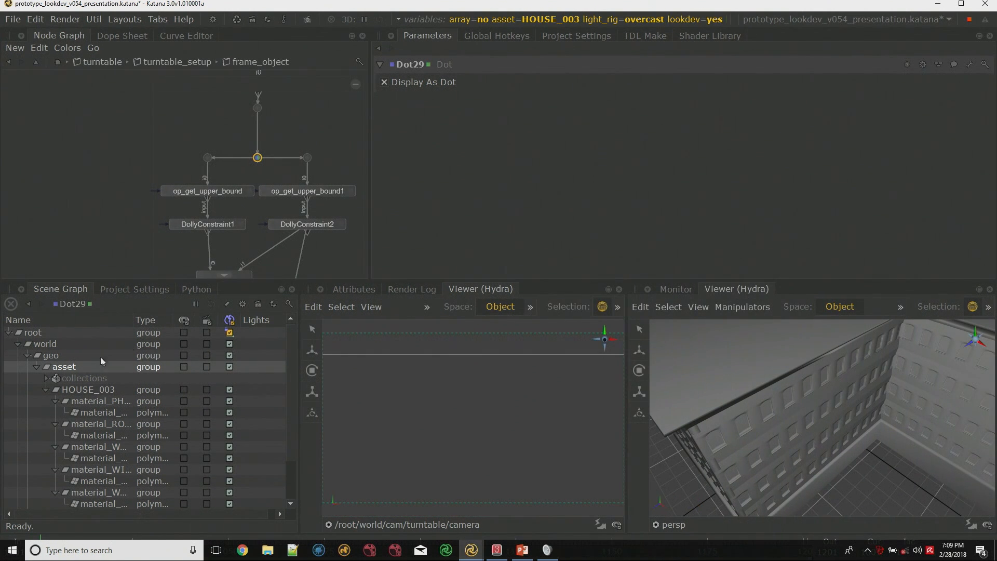
pyautogui.click(698, 307)
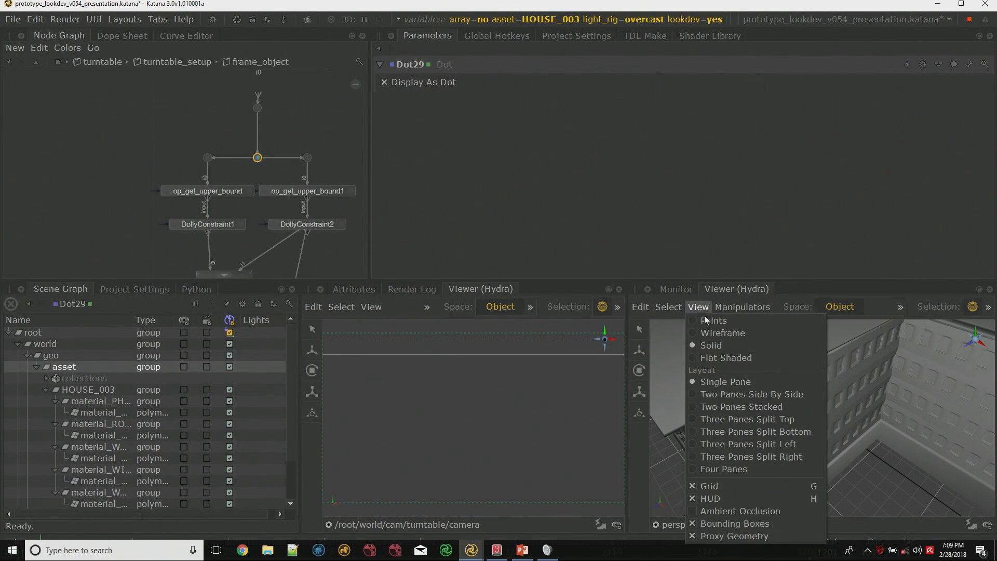
pyautogui.click(730, 334)
pyautogui.press('f')
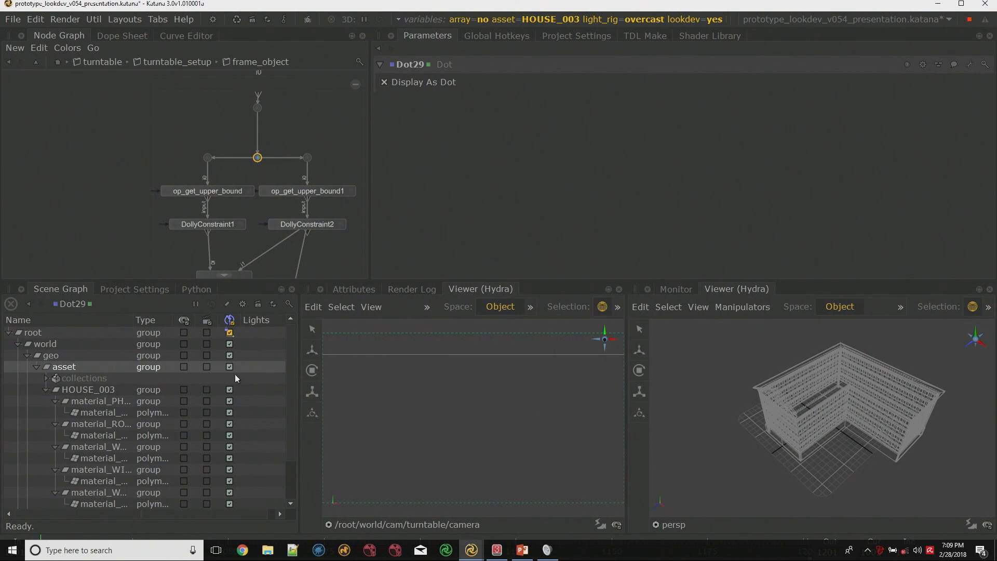
# Select the turntable camera in the scene graph, frame it in the perspective viewer, and enlarge the viewers to show it with the house.
pyautogui.scroll(-2, 207, 387)
pyautogui.doubleClick(52, 482)
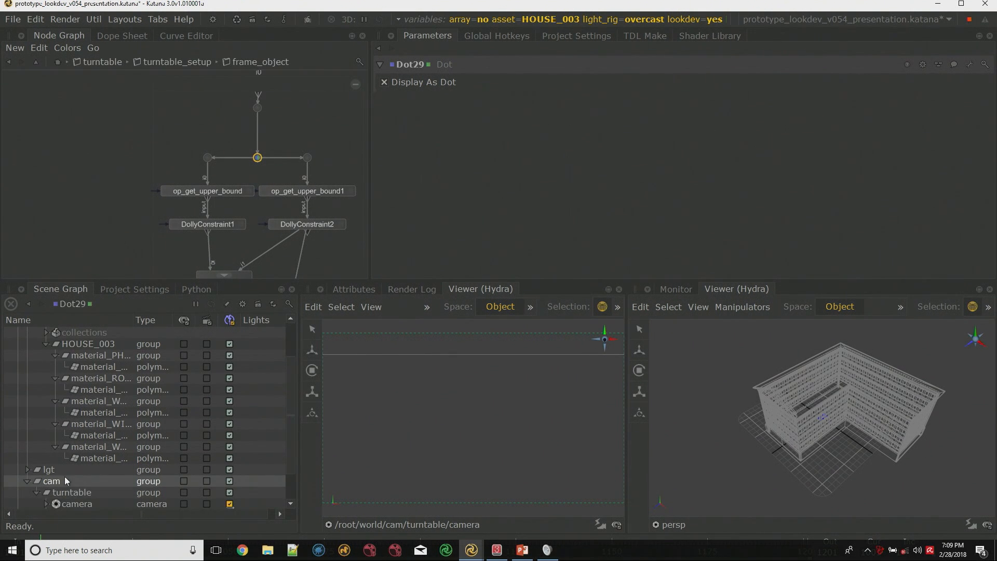
pyautogui.doubleClick(70, 492)
pyautogui.scroll(-1, 70, 485)
pyautogui.click(83, 470)
pyautogui.press('f')
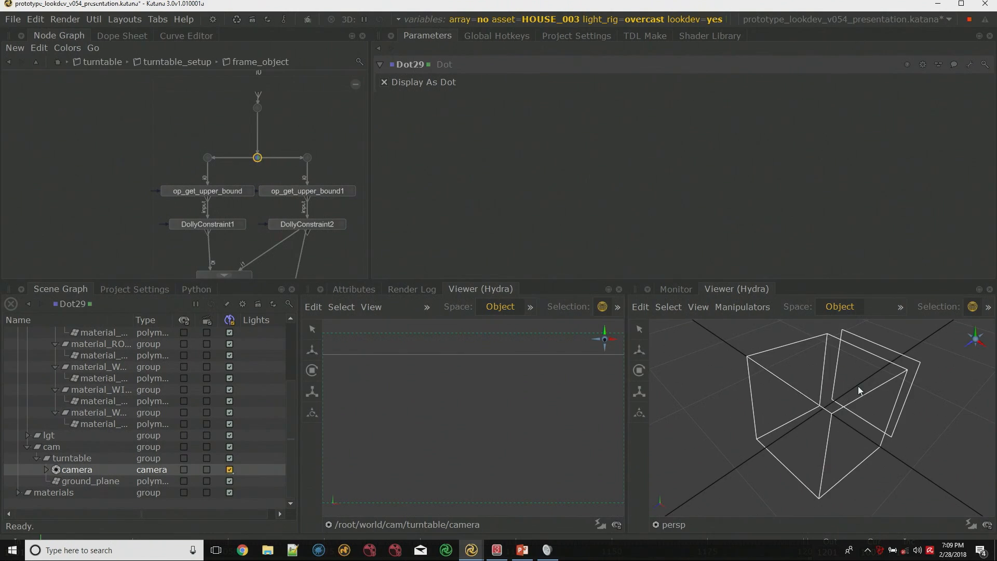
pyautogui.moveTo(810, 281); pyautogui.dragTo(818, 219)
pyautogui.keyDown('alt'); pyautogui.moveTo(867, 377); pyautogui.dragTo(792, 352); pyautogui.keyUp('alt')
pyautogui.scroll(-3, 817, 347)
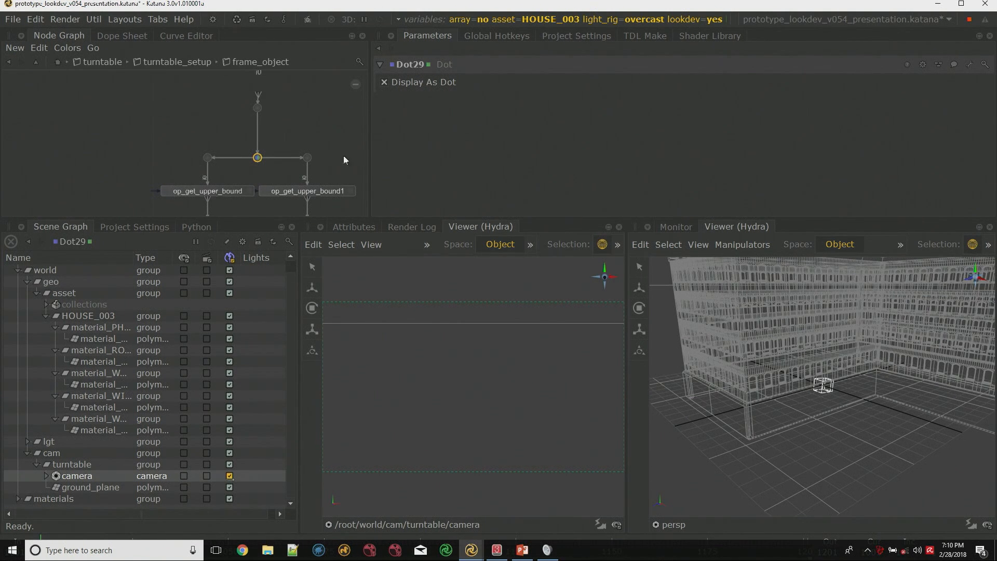
# View the scene at op_get_upper_bound and at DollyConstraint1 to compare how each node places the turntable camera.
pyautogui.moveTo(317, 154)
pyautogui.mouseDown(button='middle')
pyautogui.moveTo(315, 93)
pyautogui.moveTo(309, 136)
pyautogui.mouseUp(button='middle')
pyautogui.scroll(-1, 311, 122)
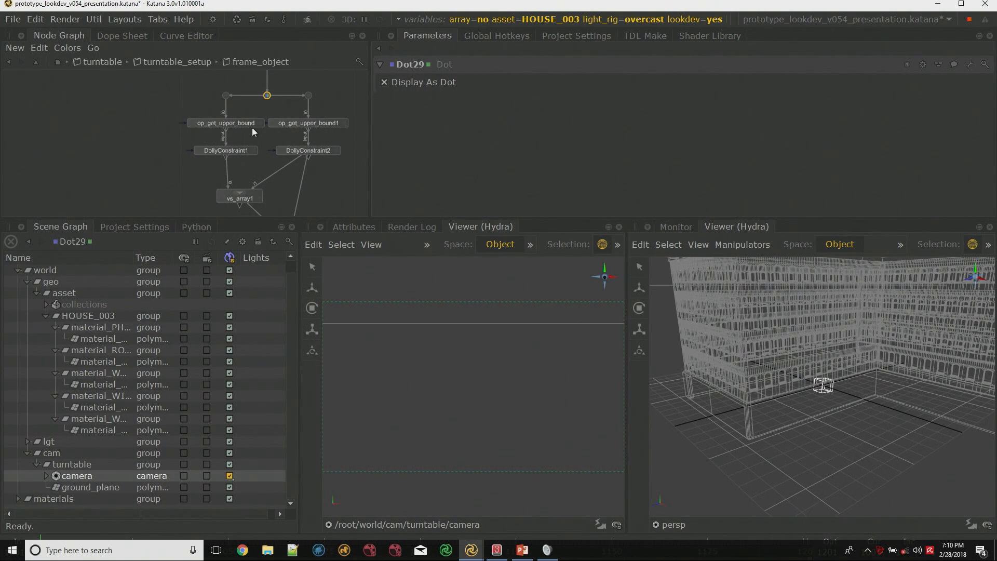
pyautogui.click(191, 123)
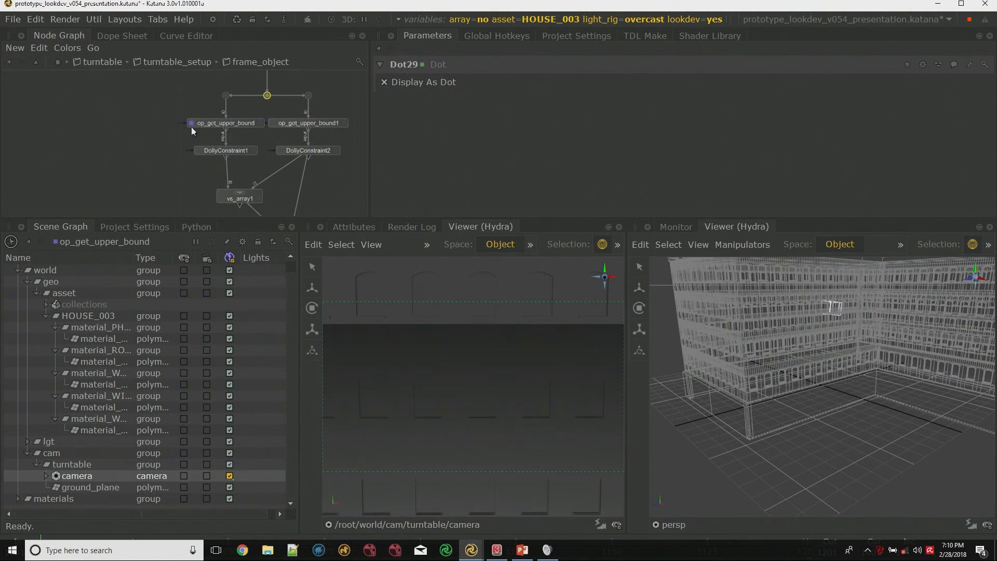
pyautogui.scroll(-3, 883, 329)
pyautogui.keyDown('alt'); pyautogui.moveTo(883, 329); pyautogui.dragTo(837, 323); pyautogui.keyUp('alt')
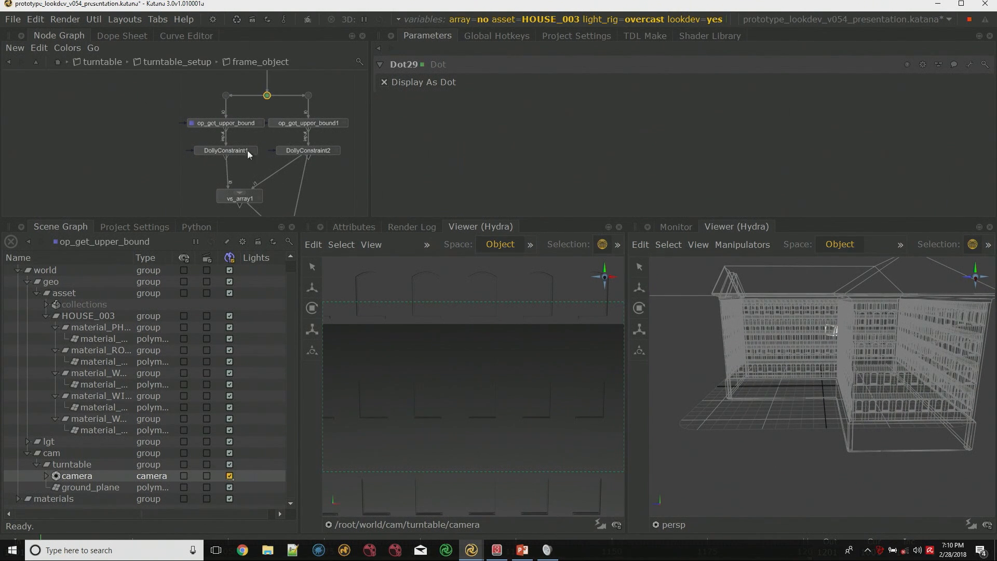
pyautogui.click(198, 149)
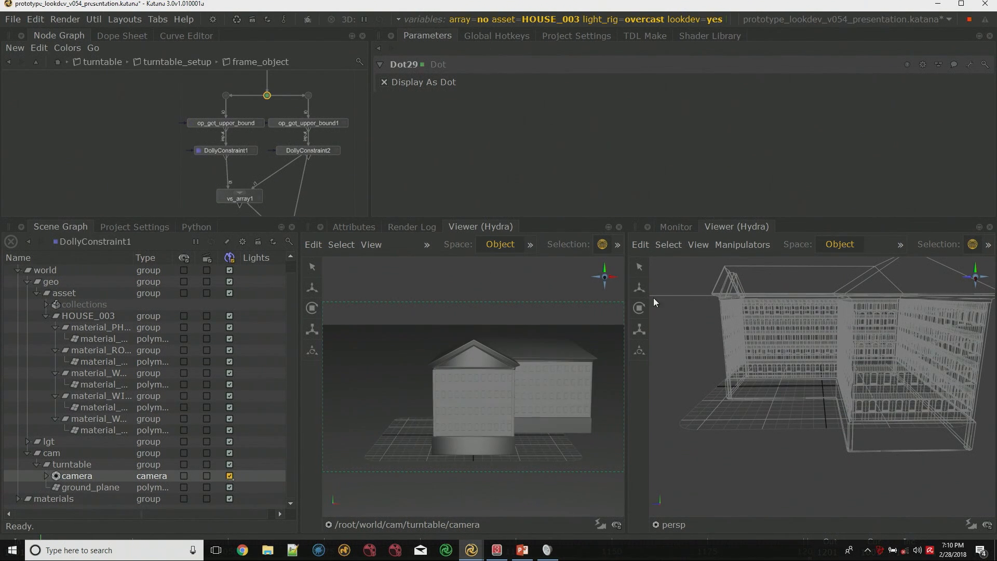
# Switch the asset variable to EU11a to test the camera framing on a tree.
pyautogui.click(158, 160)
pyautogui.press('j')
pyautogui.click(158, 158)
pyautogui.write('EU11ak')
pyautogui.press('BackSpace')
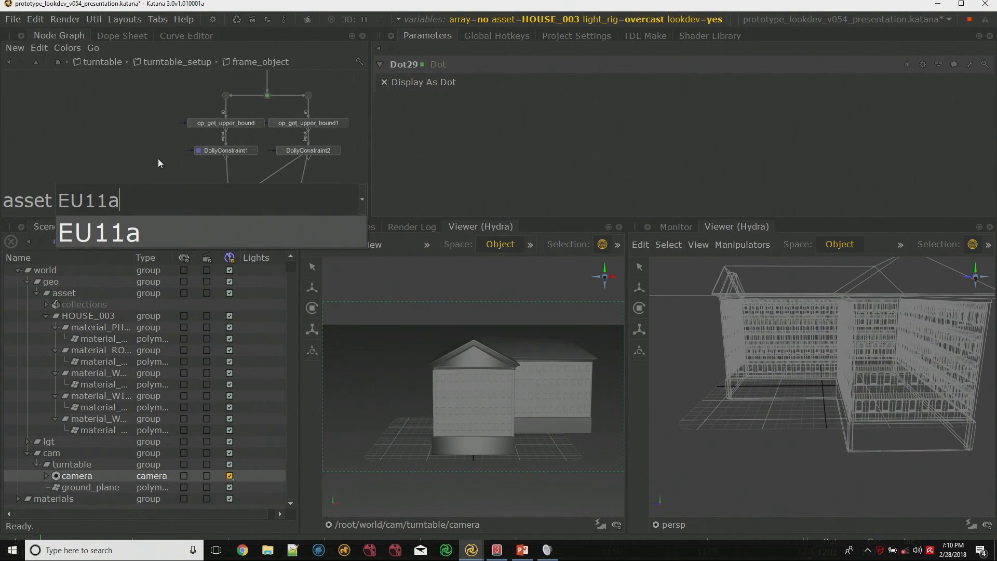
pyautogui.press('Return')
# Switch the asset variable to HOUSE_004 to test the camera framing on another building.
pyautogui.press('j')
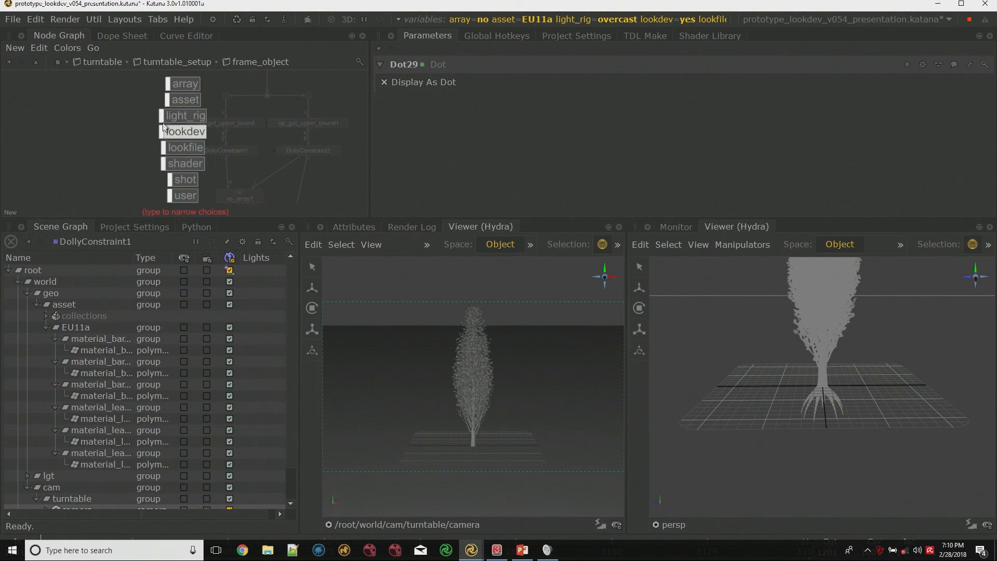
pyautogui.click(184, 102)
pyautogui.press('Down')
pyautogui.press('Down')
pyautogui.press('Down')
pyautogui.press('Down')
pyautogui.press('Down')
pyautogui.press('Down')
pyautogui.press('Down')
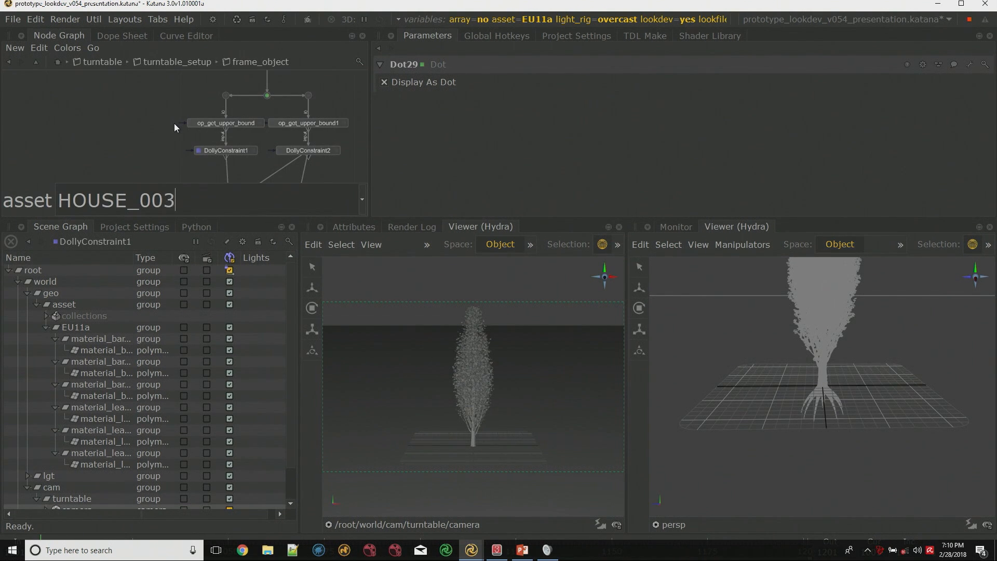
pyautogui.press('Return')
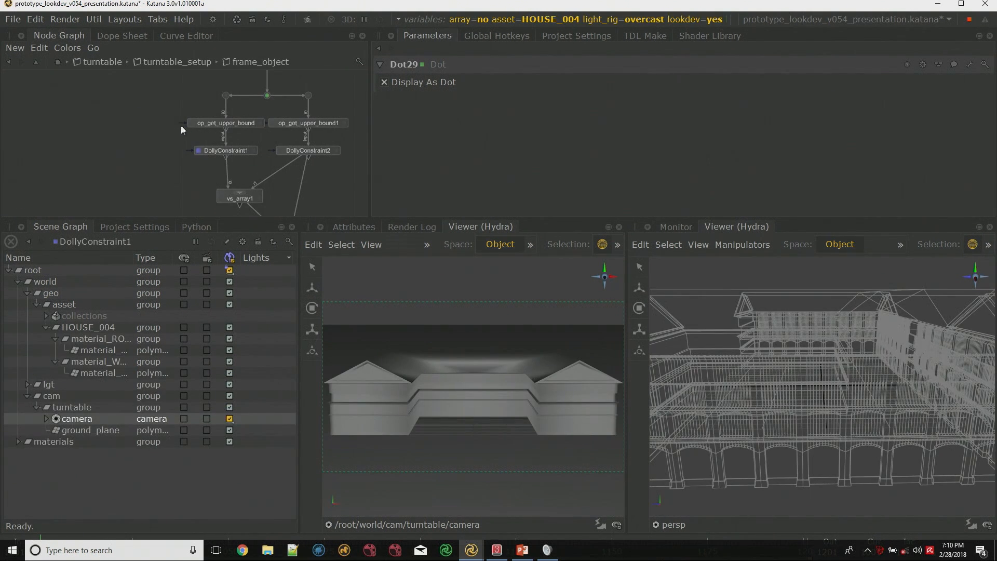
# Set the asset variable to all and view the scene at the ConstraintResolve node with its parameters shown.
pyautogui.moveTo(198, 137); pyautogui.dragTo(135, 122, button='middle')
pyautogui.scroll(-1, 171, 130)
pyautogui.press('v')
pyautogui.press('Return')
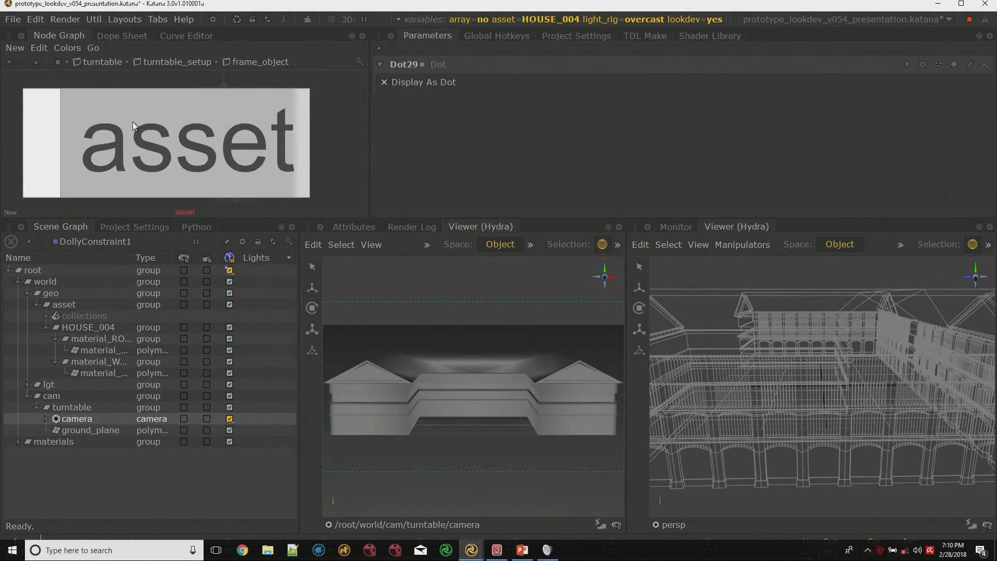
pyautogui.write('all')
pyautogui.press('Return')
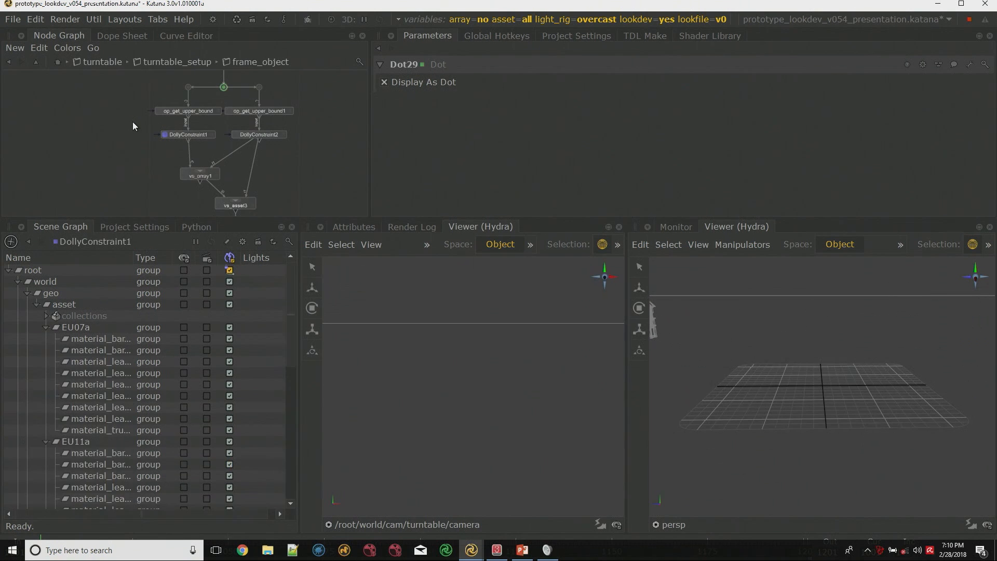
pyautogui.moveTo(263, 208); pyautogui.dragTo(263, 181, button='middle')
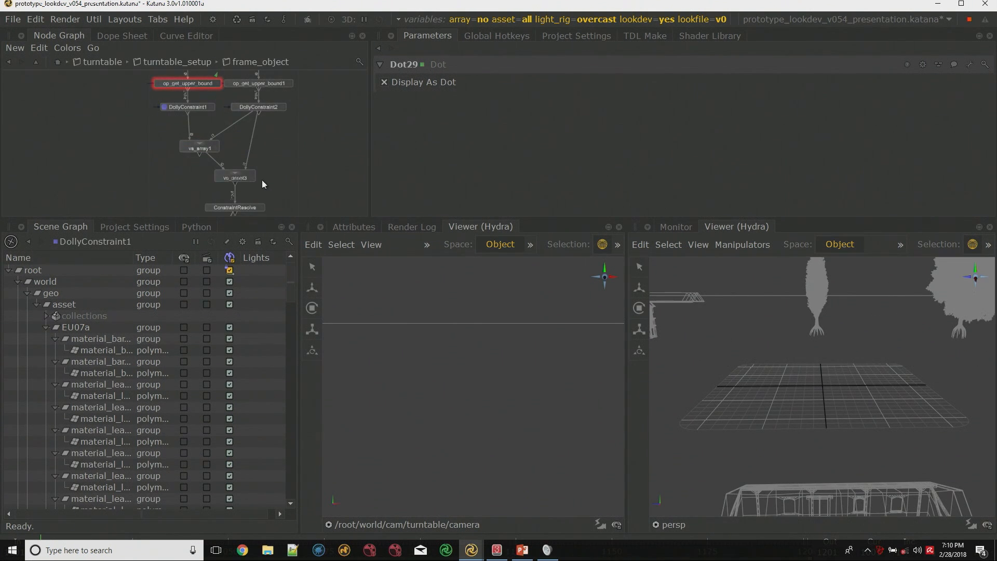
pyautogui.doubleClick(247, 207)
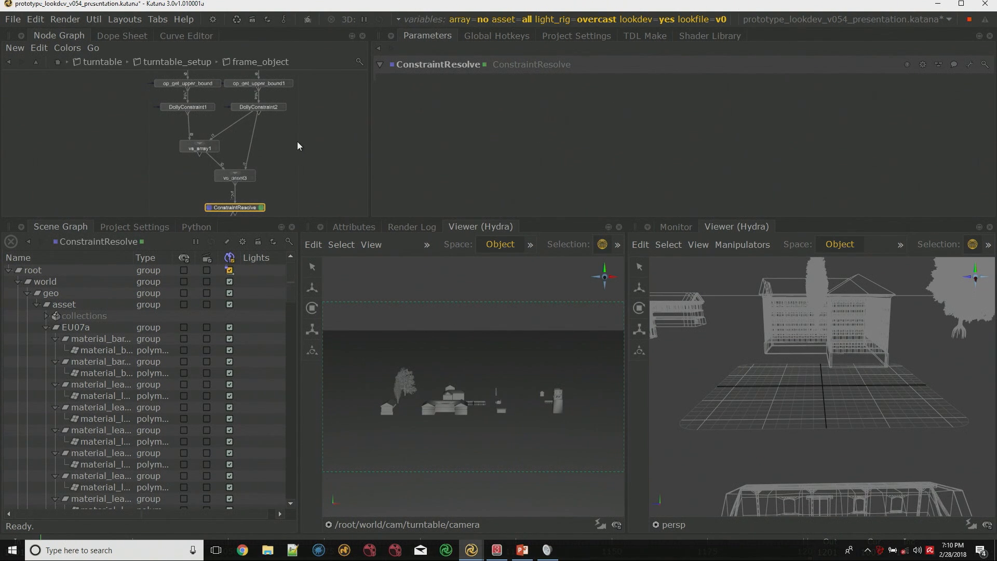
# Point out the array and asset variable switches above ConstraintResolve and return to the turntable_setup group.
pyautogui.moveTo(295, 145); pyautogui.dragTo(290, 148, button='middle')
pyautogui.moveTo(127, 126); pyautogui.dragTo(272, 189)
pyautogui.scroll(-1, 267, 177)
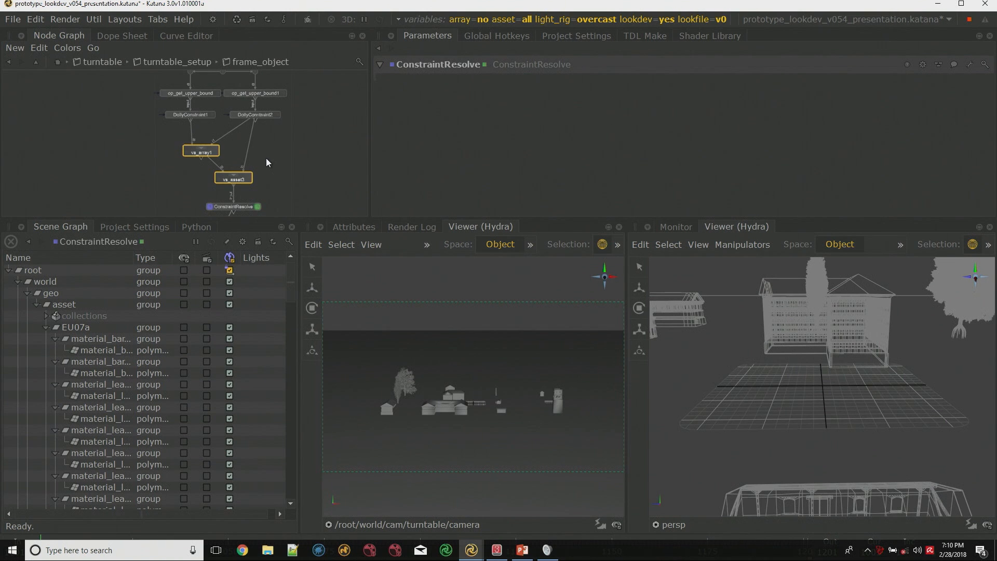
pyautogui.click(37, 63)
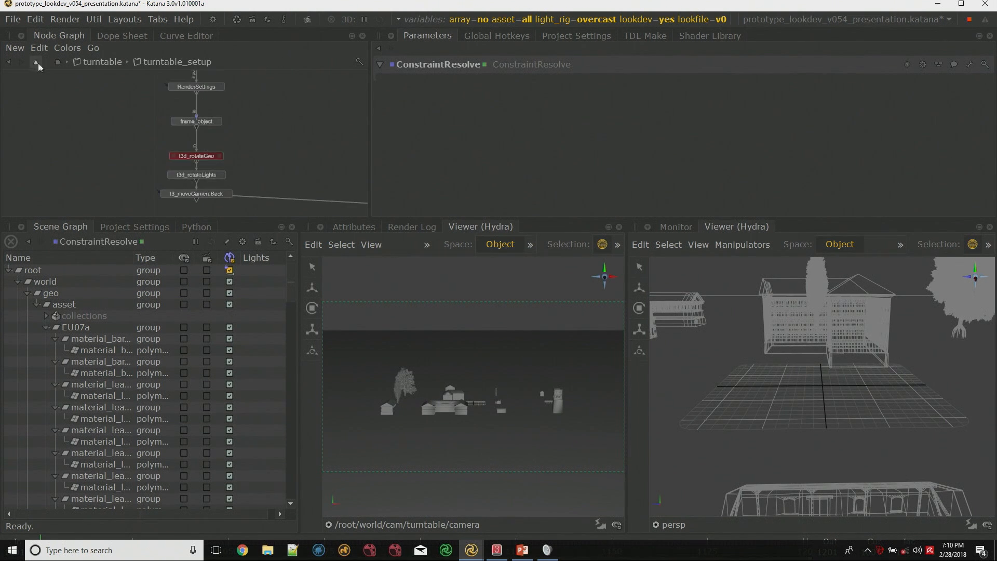
# Locate t3d_rotateGeo in turntable_setup and view the scene at t3_moveCameraBack with its parameters shown.
pyautogui.moveTo(237, 166); pyautogui.dragTo(174, 127, button='middle')
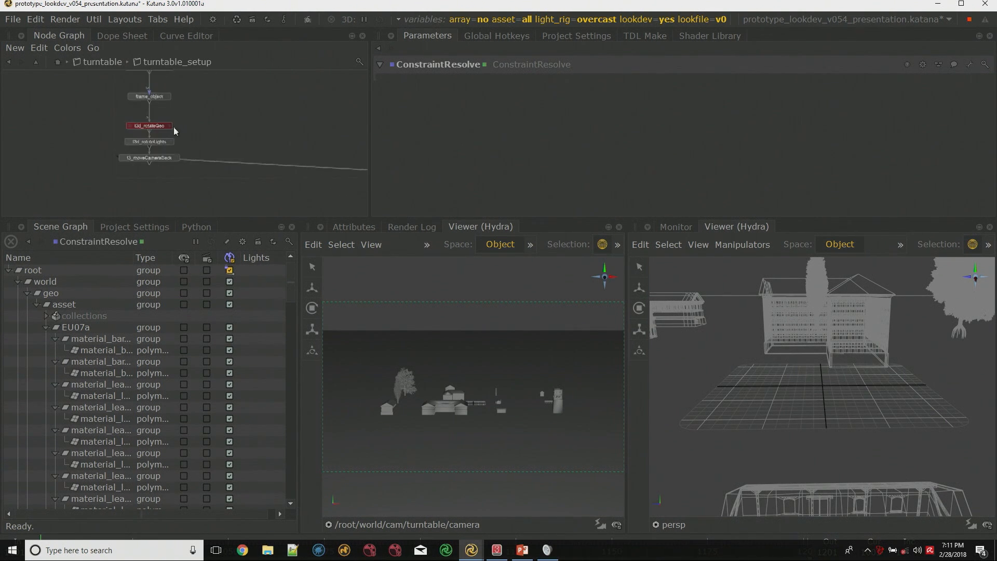
pyautogui.scroll(1, 201, 132)
pyautogui.moveTo(226, 126); pyautogui.dragTo(98, 122)
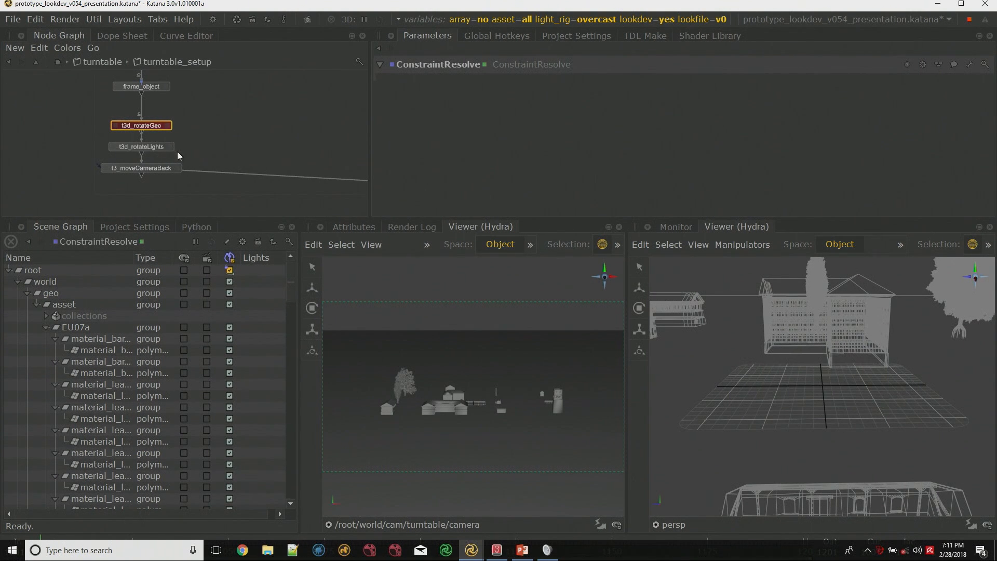
pyautogui.moveTo(189, 151); pyautogui.dragTo(147, 145, button='middle')
pyautogui.scroll(-1, 181, 152)
pyautogui.click(126, 154)
pyautogui.doubleClick(122, 156)
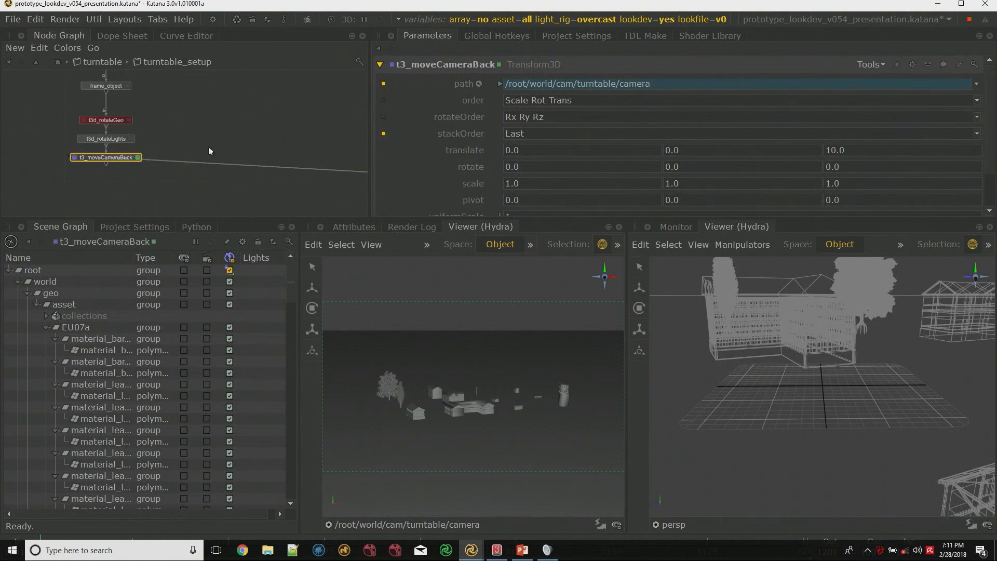
# Return to the top level of the node graph and show the LookFileBake group's parameters.
pyautogui.click(36, 62)
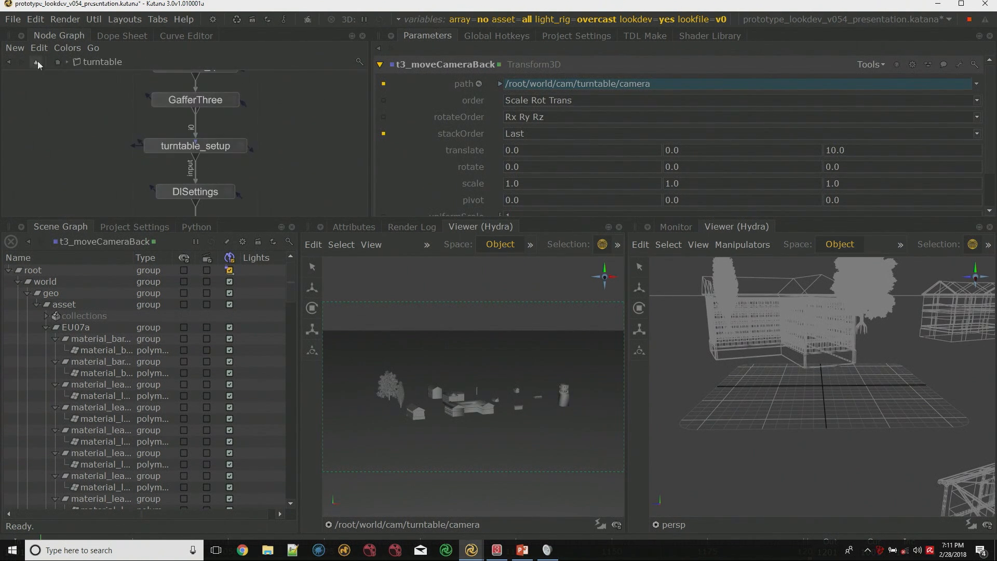
pyautogui.click(58, 61)
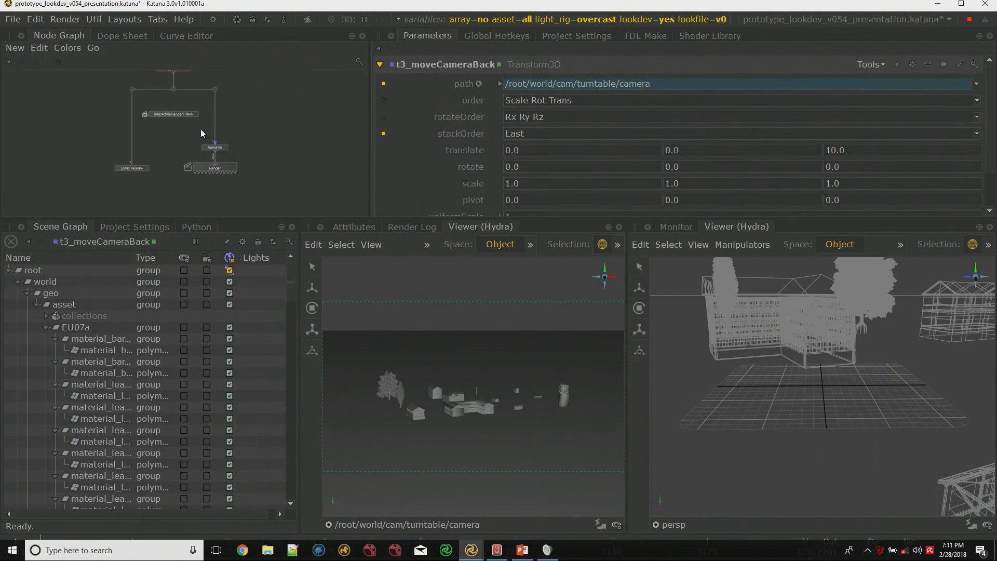
pyautogui.press('f')
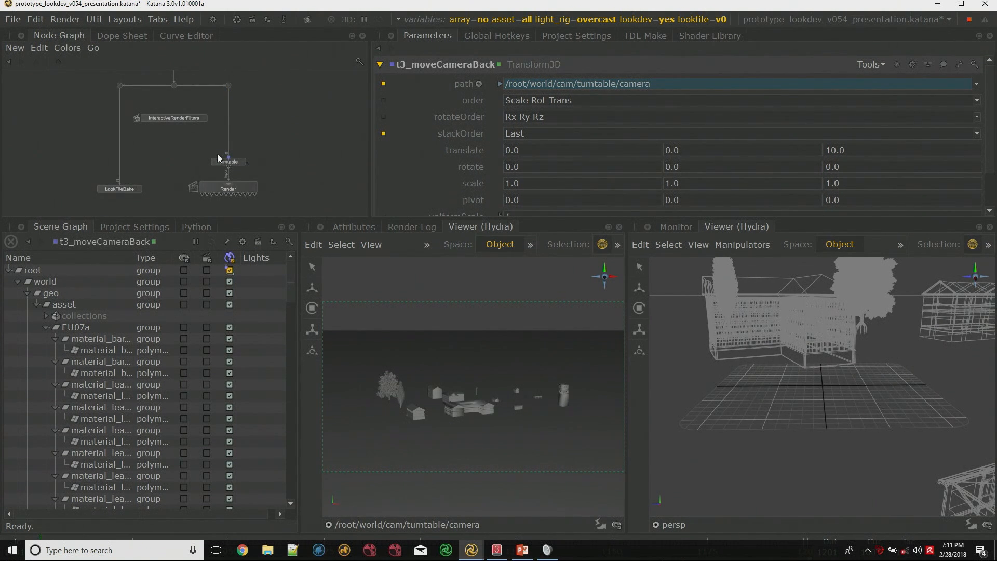
pyautogui.scroll(2, 190, 149)
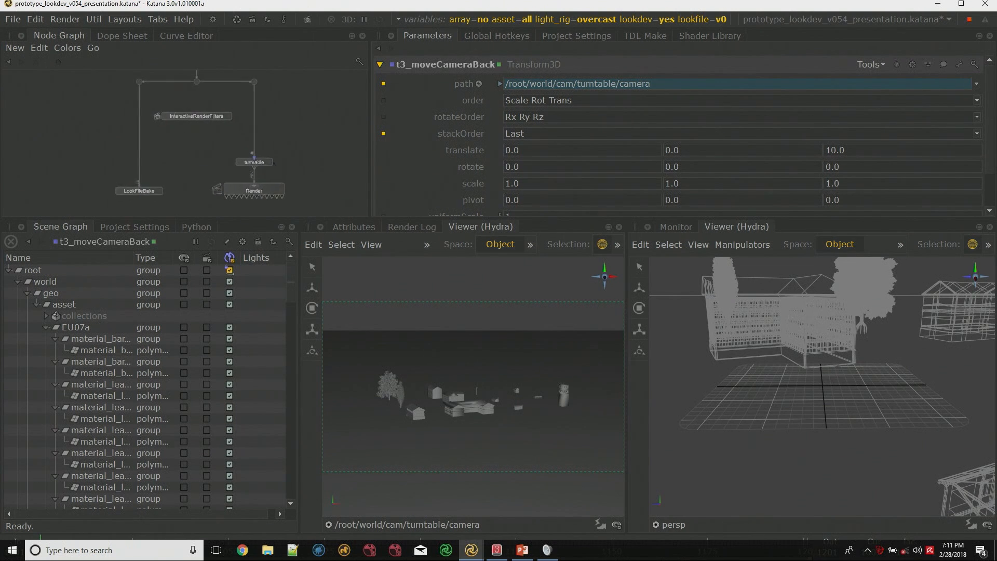
pyautogui.moveTo(159, 151); pyautogui.dragTo(185, 139, button='middle')
pyautogui.click(168, 180)
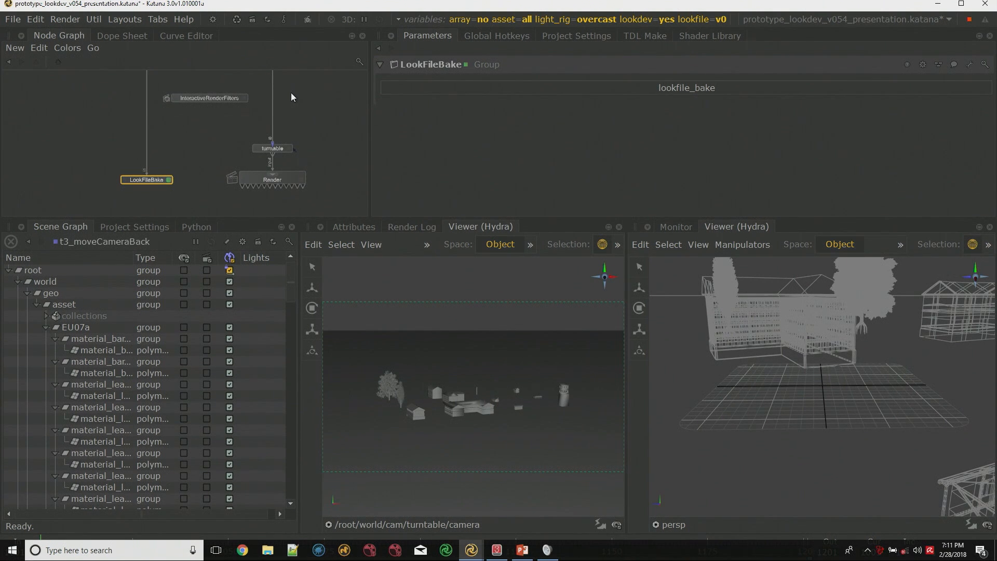
# Enter the LookFileBake group and show the variable settings of vs_lookdev2 and vs_lookdev3.
pyautogui.keyDown('ctrl'); pyautogui.middleClick(159, 180); pyautogui.keyUp('ctrl')
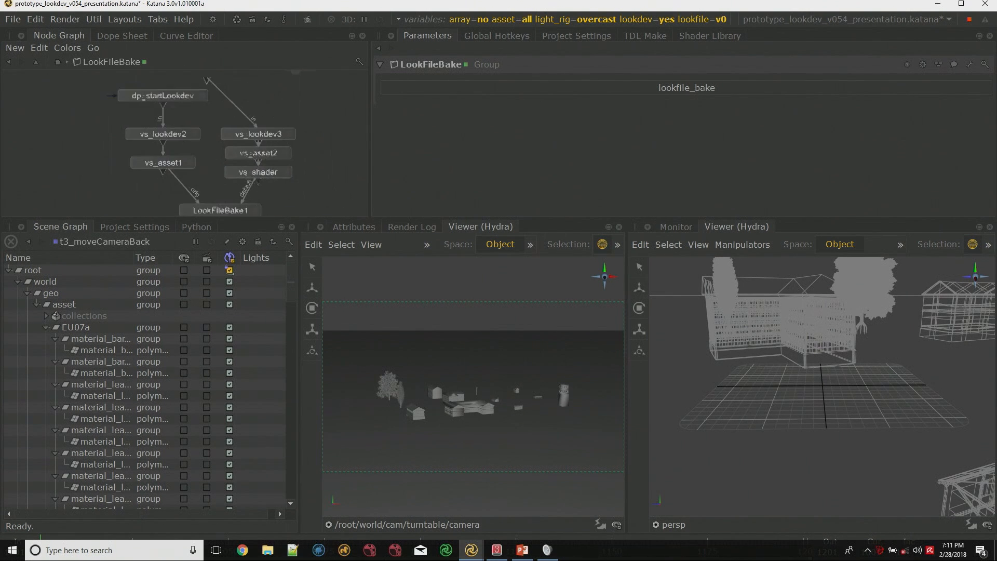
pyautogui.click(193, 135)
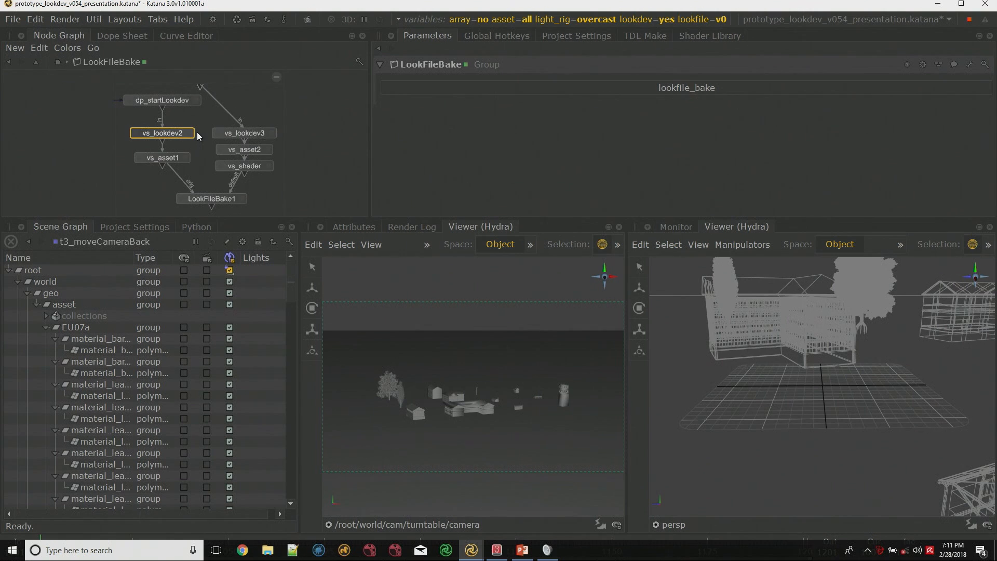
pyautogui.press('e')
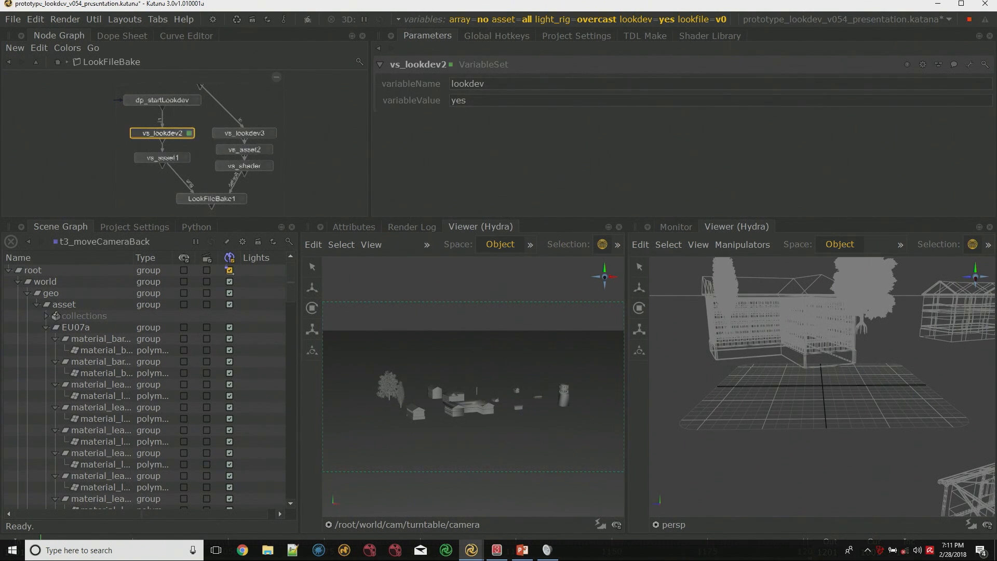
pyautogui.scroll(2, 256, 141)
pyautogui.moveTo(267, 129); pyautogui.dragTo(274, 121, button='middle')
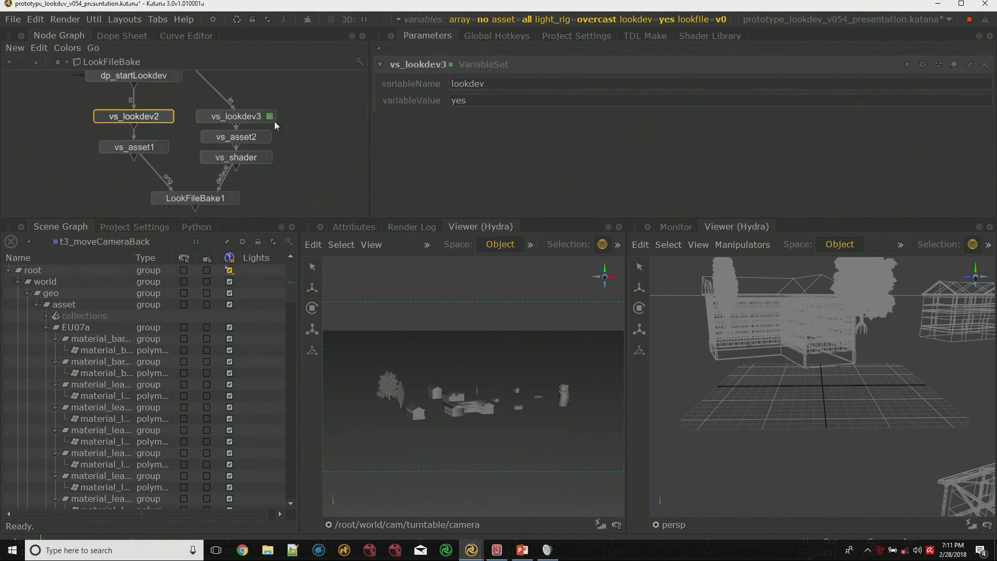
# Move vs_asset2 and vs_shader slightly down and show the variable settings of each node.
pyautogui.moveTo(285, 171); pyautogui.dragTo(252, 147)
pyautogui.click(291, 145)
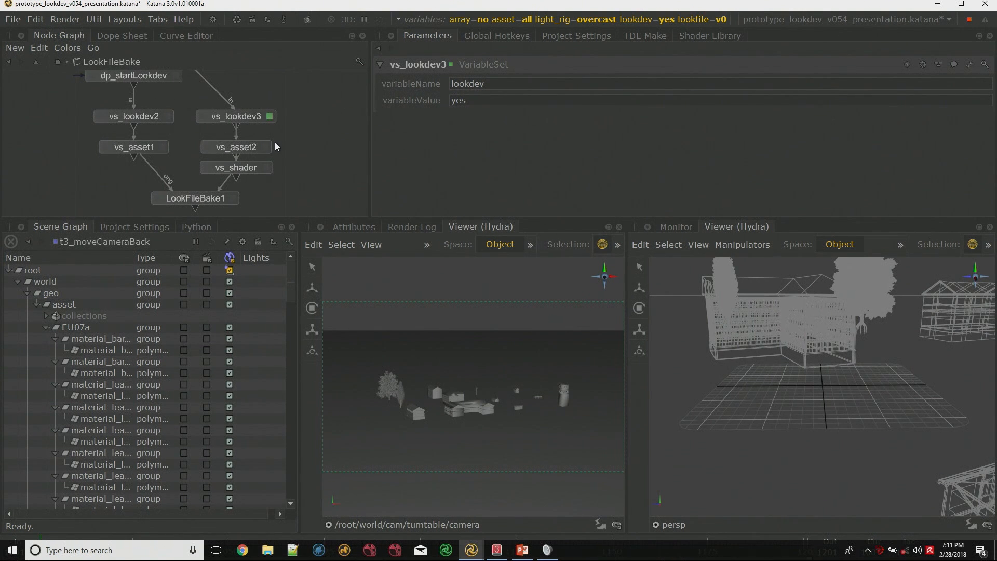
pyautogui.click(266, 148)
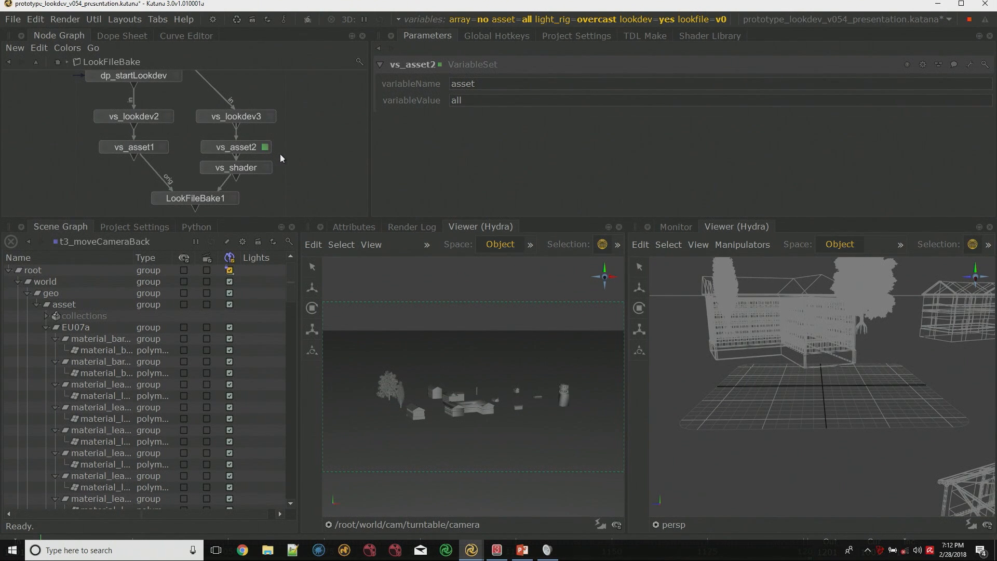
pyautogui.moveTo(279, 154); pyautogui.dragTo(293, 142, button='middle')
pyautogui.click(278, 156)
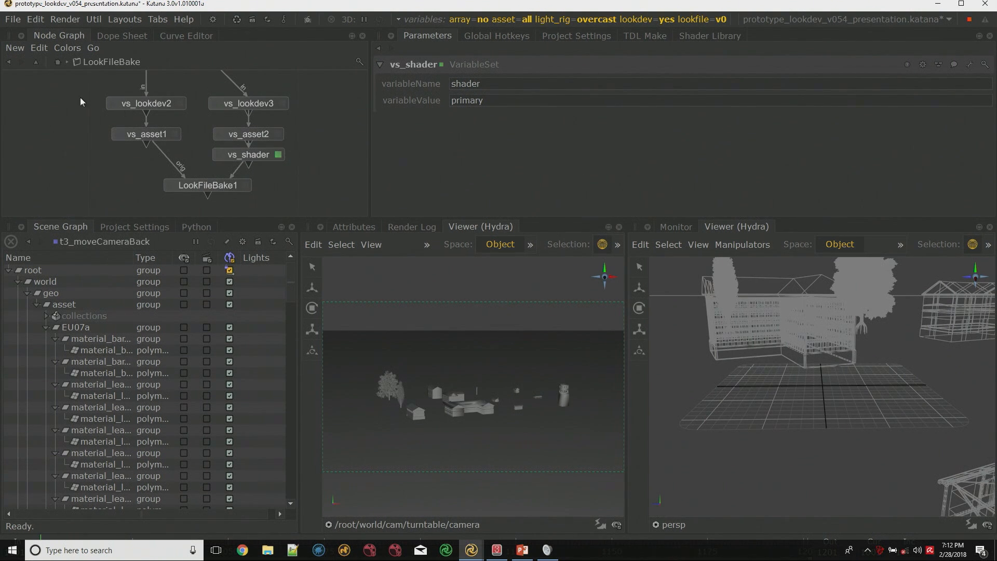
# Leave the LookFileBake group, show its bake parameters again and review the global graph state variables.
pyautogui.click(36, 62)
pyautogui.moveTo(195, 160); pyautogui.dragTo(158, 191)
pyautogui.hotkey('alt', 'e')
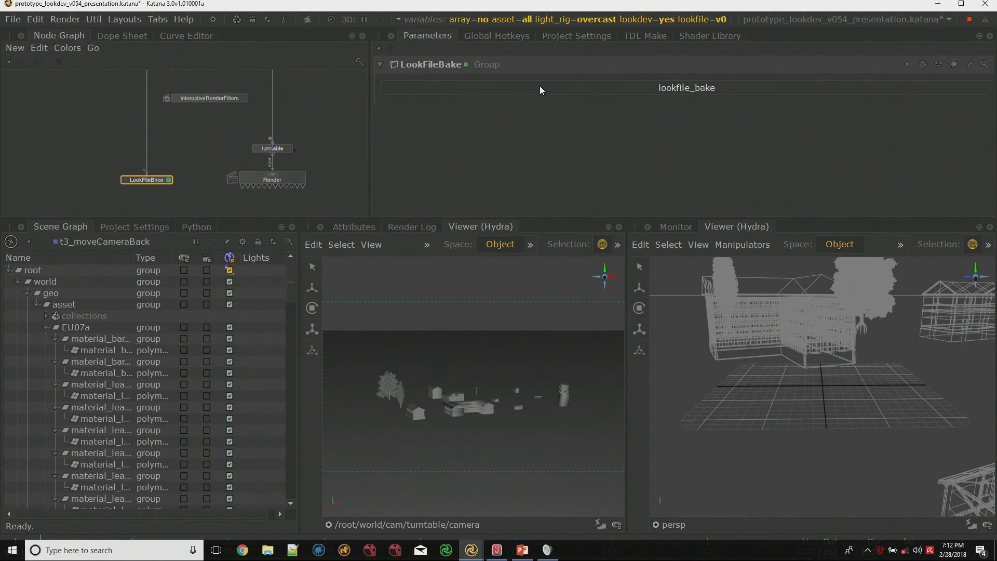
pyautogui.click(695, 19)
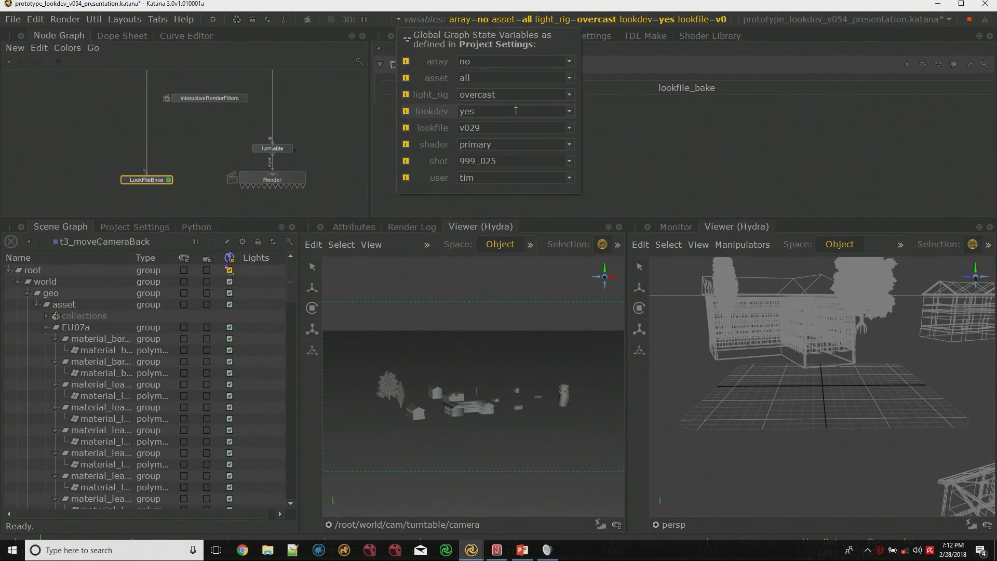
pyautogui.click(327, 129)
# Show the turntable group's parameters and set the lookdev variable to test_lookfile.
pyautogui.click(276, 149)
pyautogui.hotkey('alt', 'e')
pyautogui.press('Tab')
pyautogui.write('lookdev test')
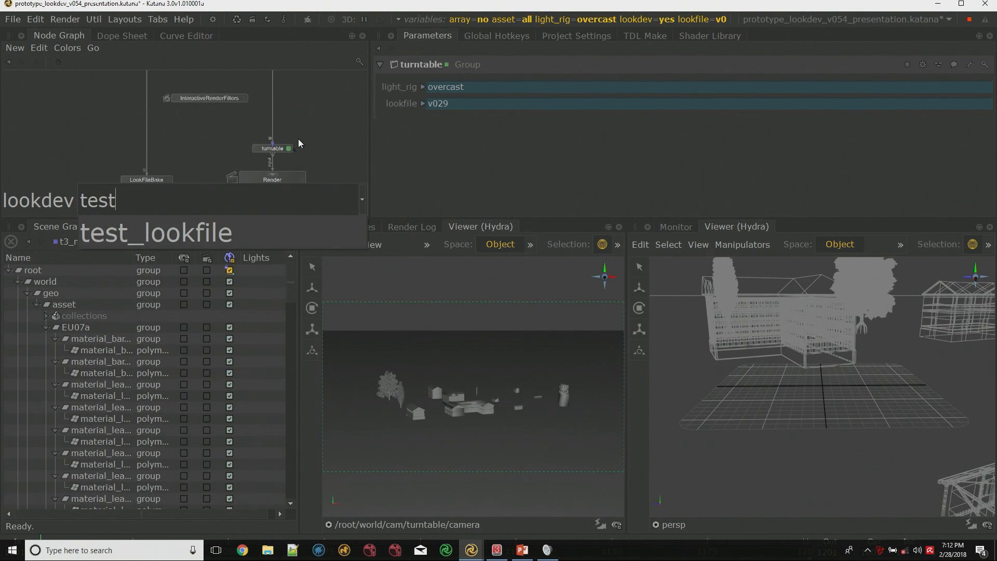
pyautogui.press('Return')
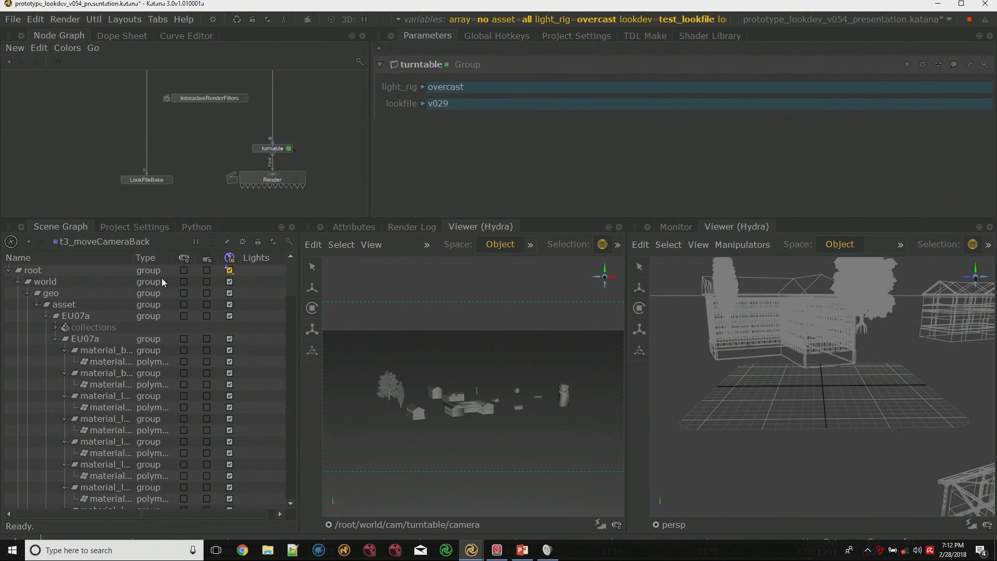
# Inspect the attributes of the nested EU07a asset and its first material group, including the material, and expand the asset's collections.
pyautogui.click(96, 339)
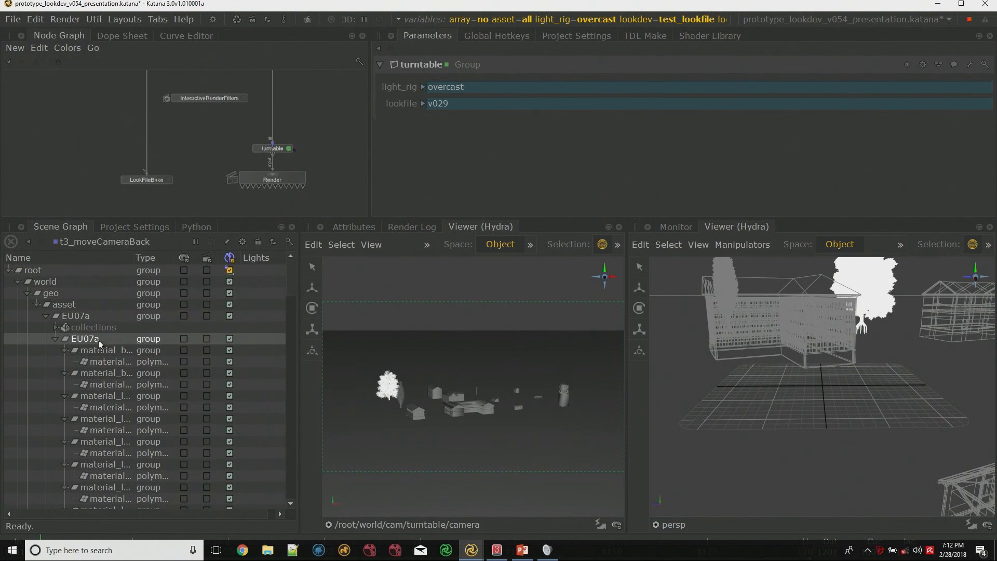
pyautogui.click(357, 227)
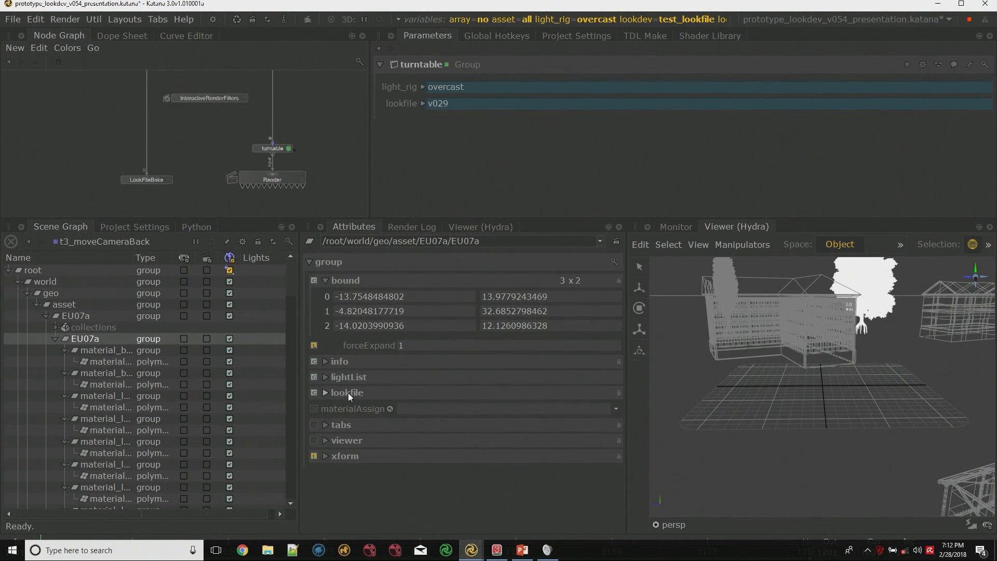
pyautogui.click(120, 349)
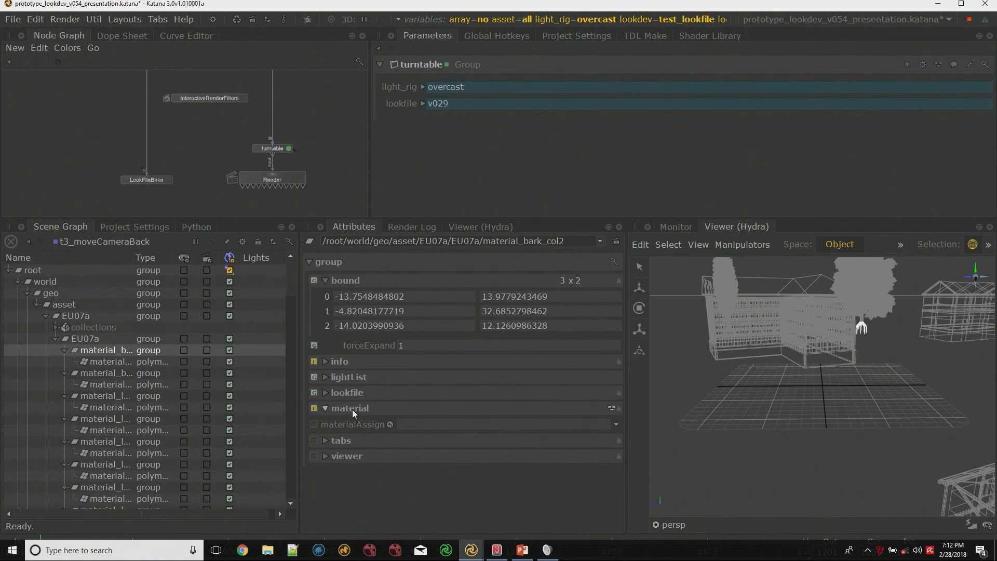
pyautogui.click(57, 328)
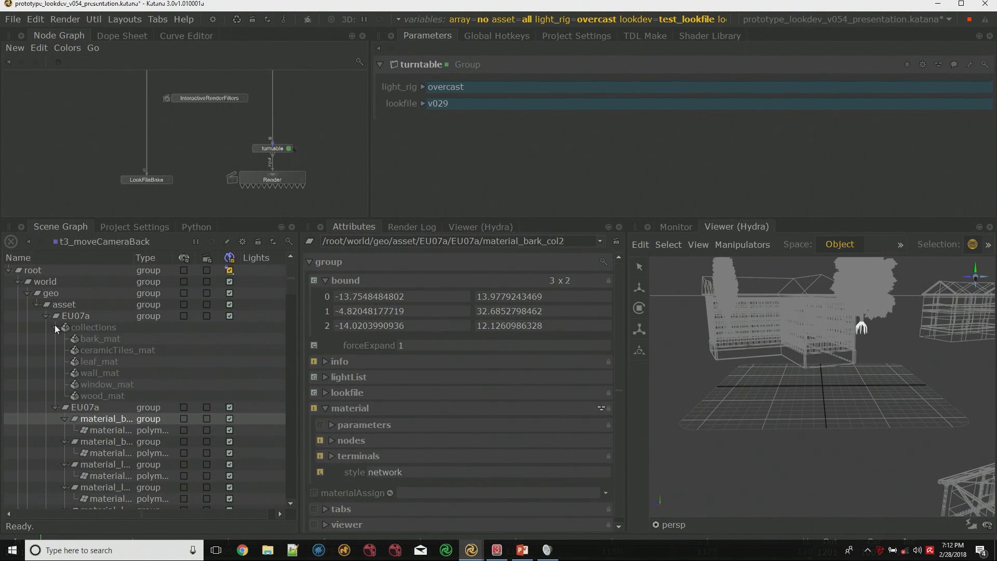
# Start a render from the Render node and display its progress in the Monitor.
pyautogui.rightClick(278, 180)
pyautogui.click(318, 197)
pyautogui.click(681, 227)
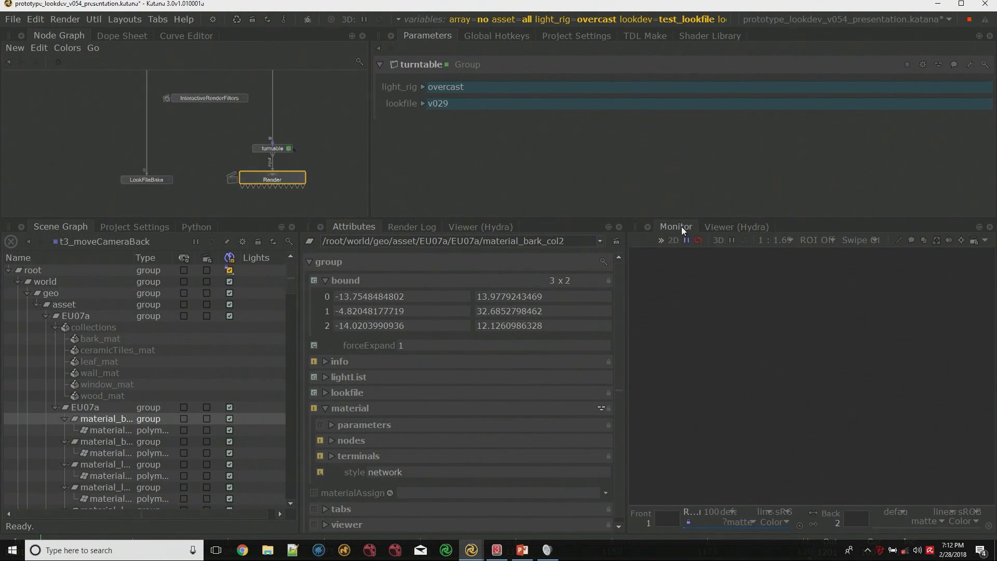
pyautogui.moveTo(280, 93); pyautogui.dragTo(251, 115, button='middle')
pyautogui.scroll(-2, 279, 112)
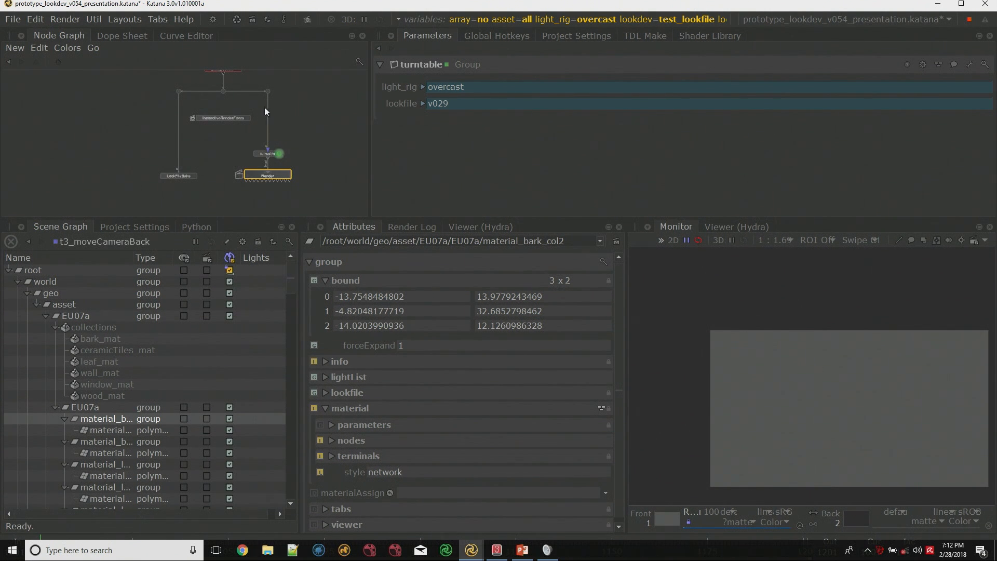
pyautogui.click(316, 119)
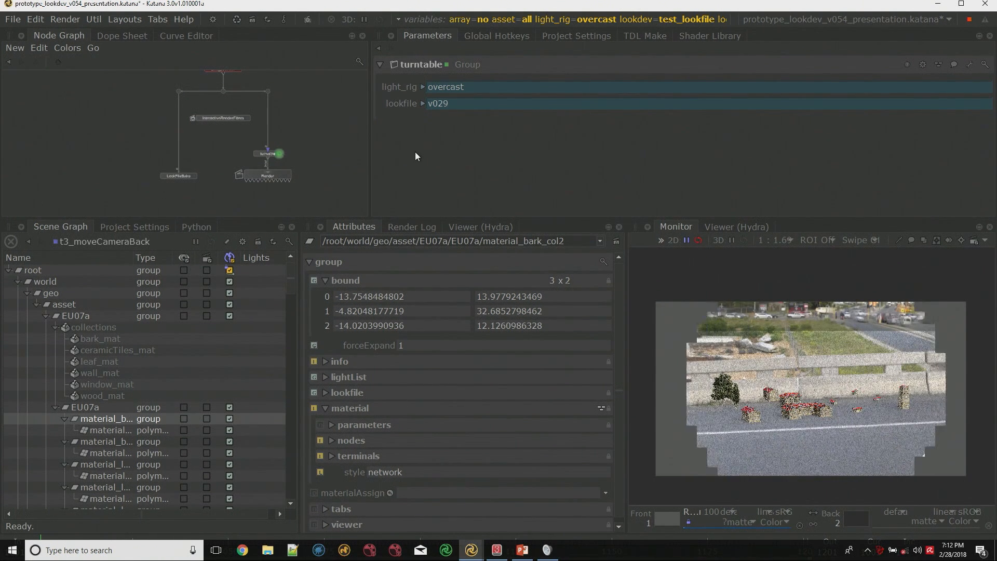
# Frame the whole node graph and launch the hidden EasterEgg brick game with the node graph maximized.
pyautogui.scroll(-1, 322, 105)
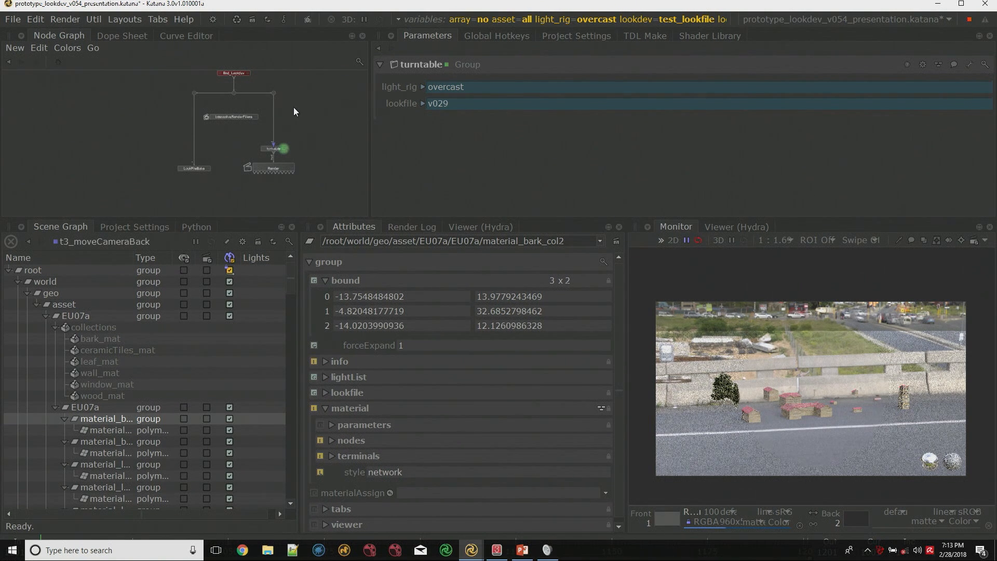
pyautogui.press('a')
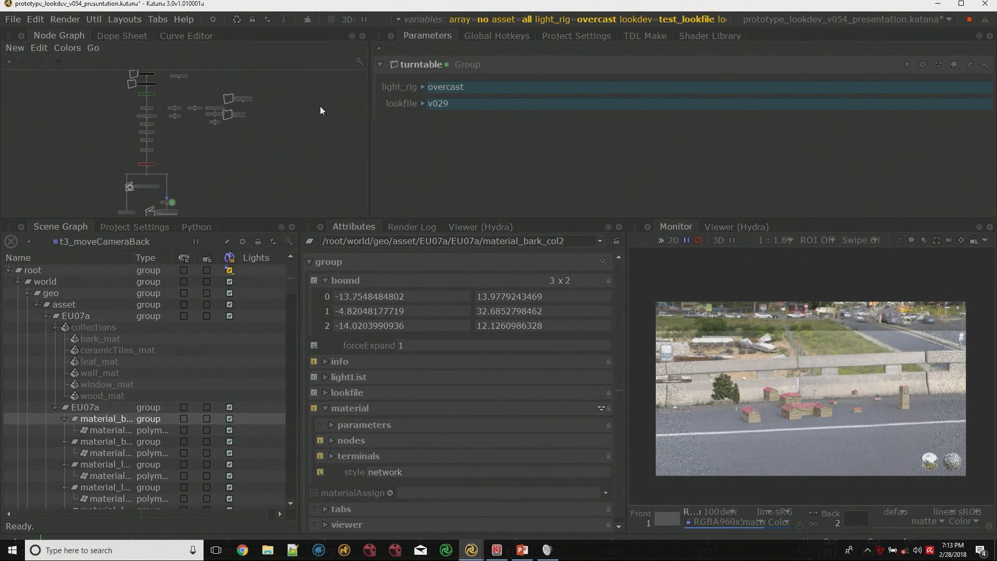
pyautogui.hotkey('ctrl', 'alt', 'shift', 'e')
pyautogui.press('space')
pyautogui.press('a')
# Move the Player1 paddle node below the bricks to play the EasterEgg game.
pyautogui.moveTo(372, 292); pyautogui.dragTo(422, 415)
pyautogui.moveTo(394, 460); pyautogui.dragTo(492, 438)
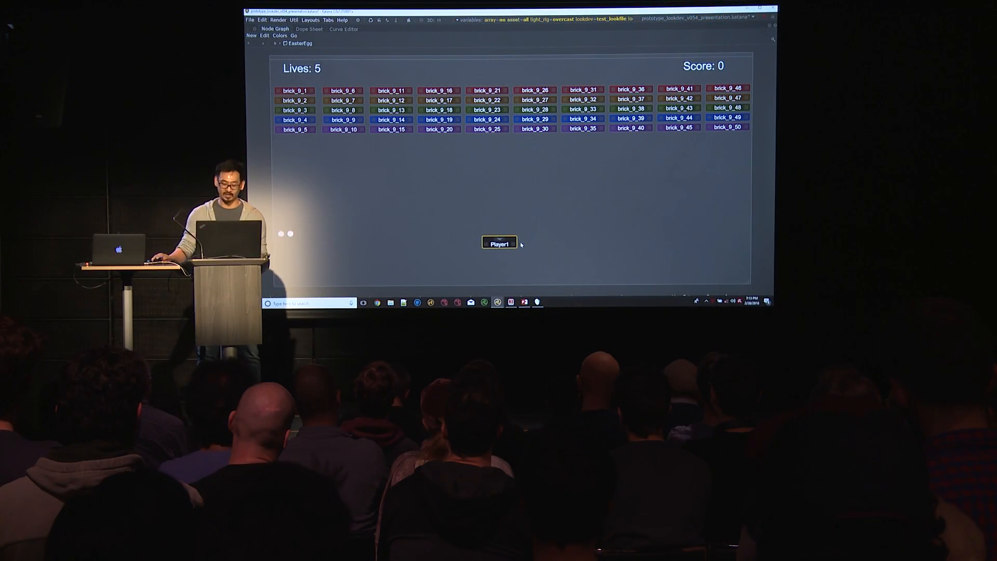
pyautogui.moveTo(506, 243)
pyautogui.mouseDown()
pyautogui.moveTo(530, 238)
pyautogui.moveTo(519, 237)
pyautogui.mouseUp()
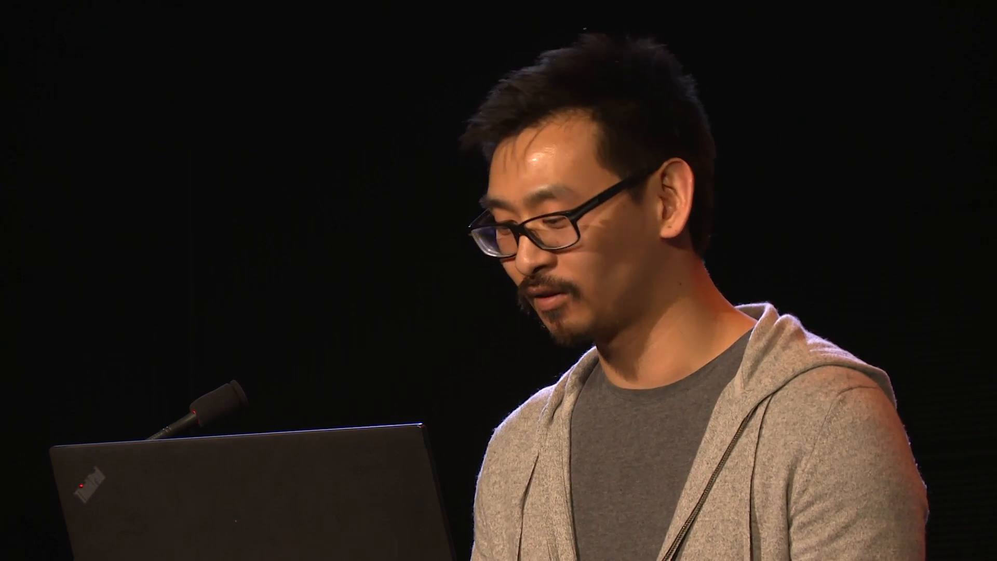